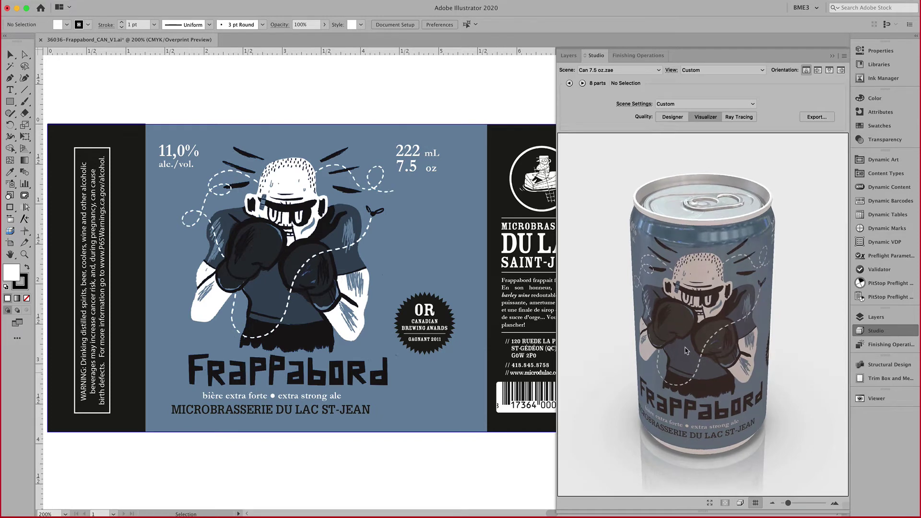
Switch to Word and read through the project briefing form for the Frappabord 7.5 oz can, including its reference images
key(super+Tab)
key(super+Tab)
key(super+Tab)
key(super+Tab)
key(super+Tab)
key(super+Tab)
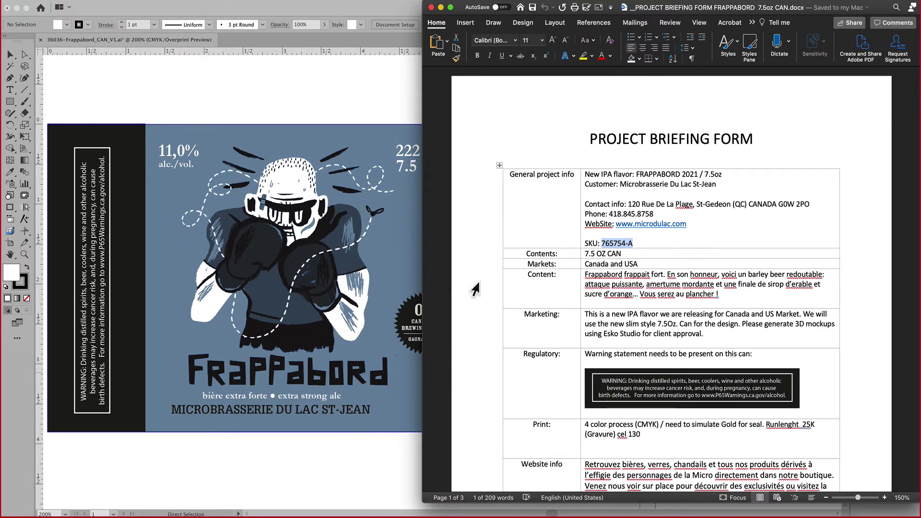
scroll(473, 289, down, 5)
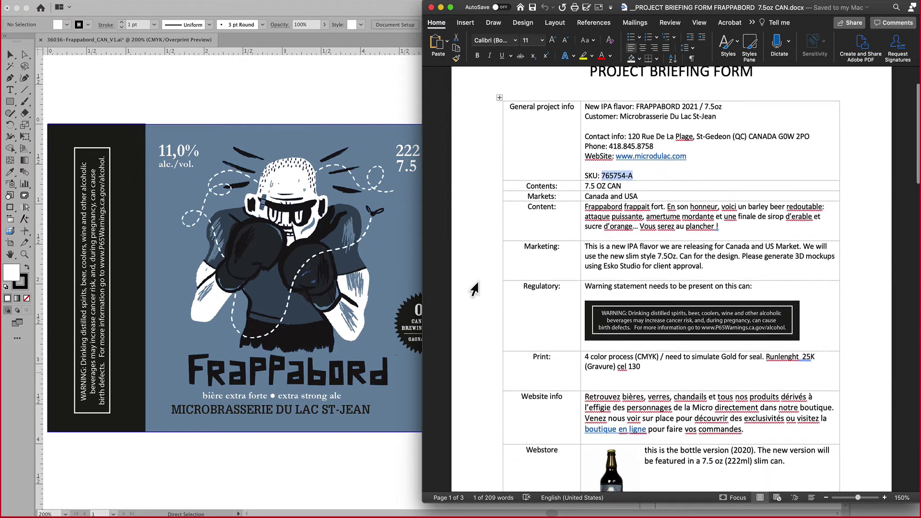
scroll(474, 289, down, 2)
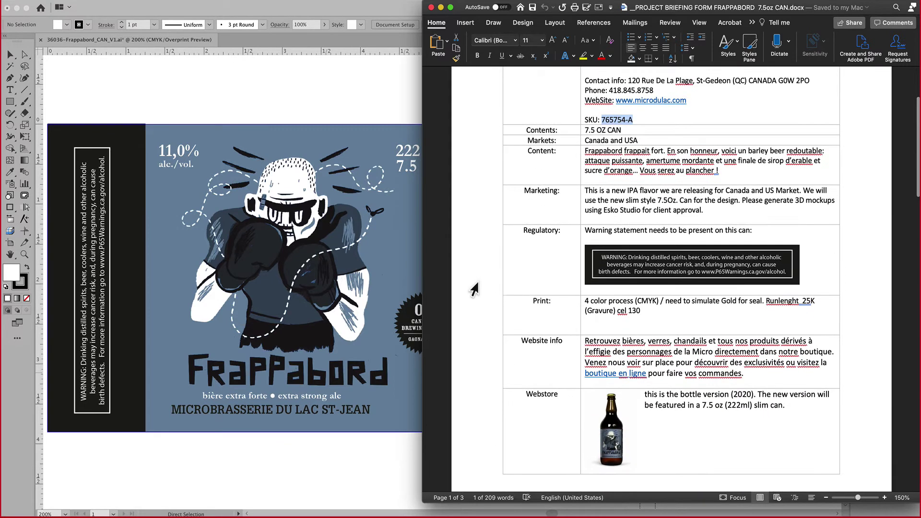
scroll(474, 289, down, 3)
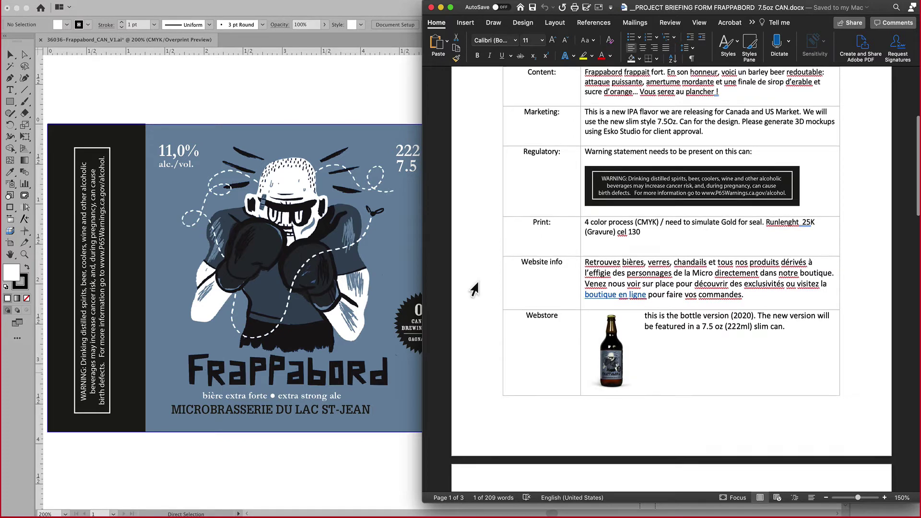
scroll(474, 289, down, 4)
scroll(474, 288, down, 8)
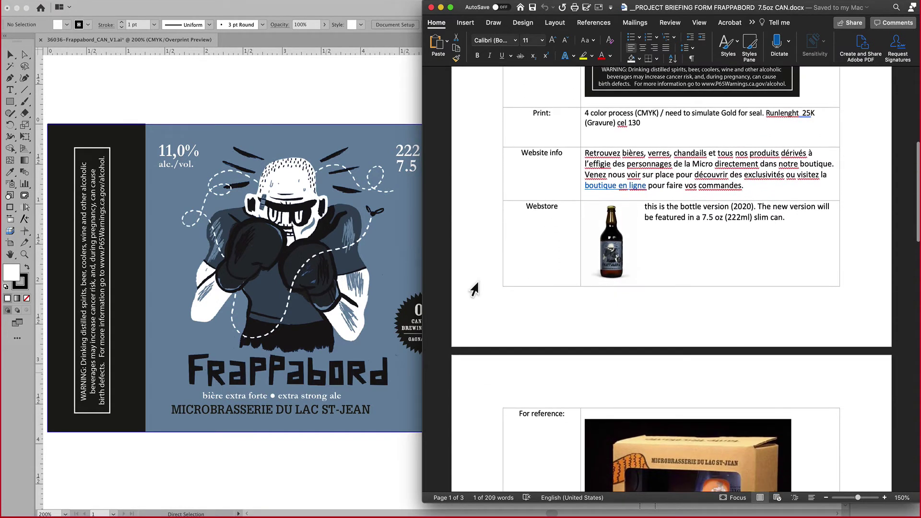
scroll(474, 289, down, 7)
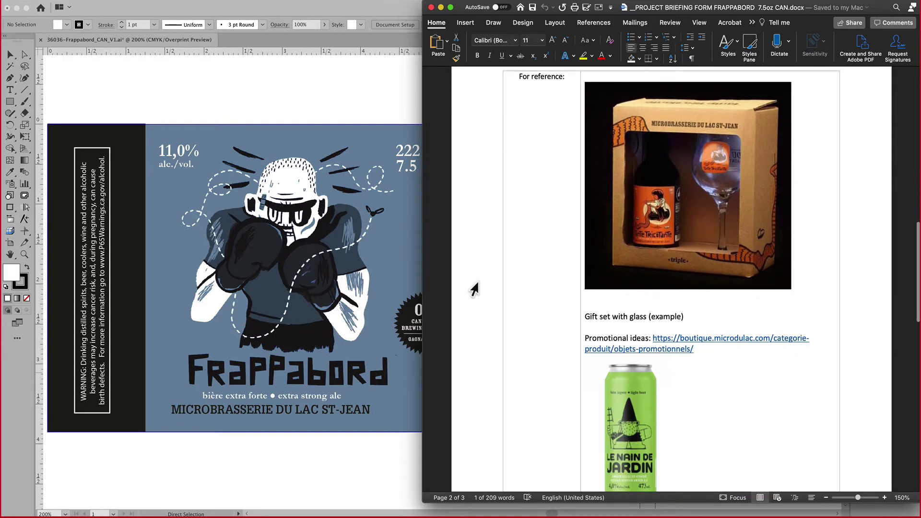
scroll(474, 289, up, 20)
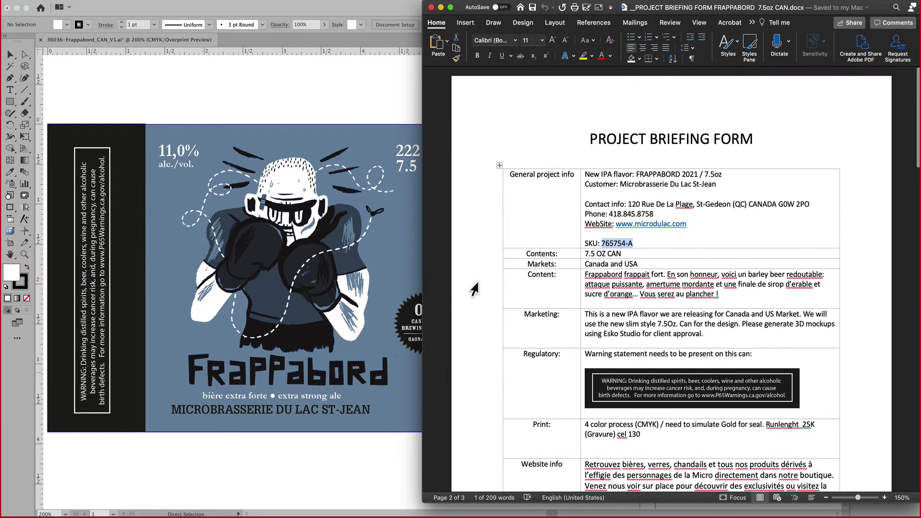
Switch to Firefox and bring up the WebCenter login page
key(super+Tab)
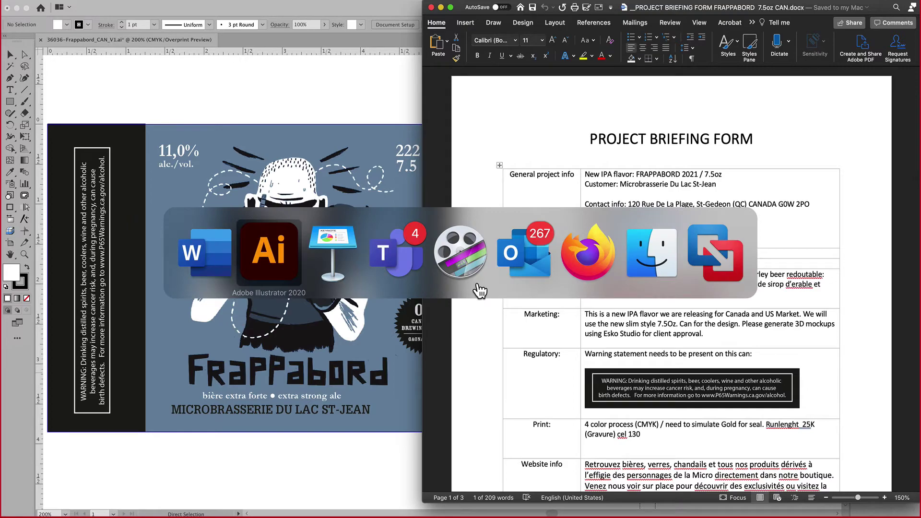
key(super+Tab)
key(super+Tab)
key(super+Tab)
key(super+Tab)
key(super+Tab)
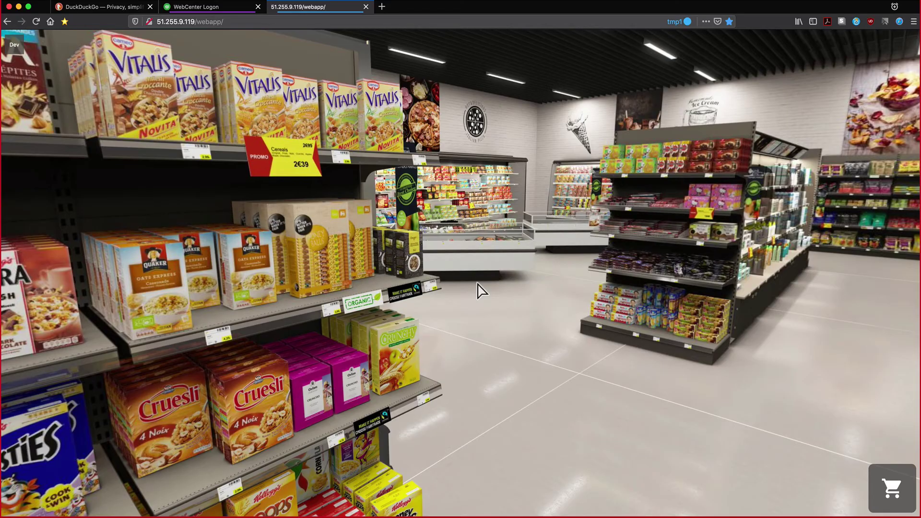
click(82, 8)
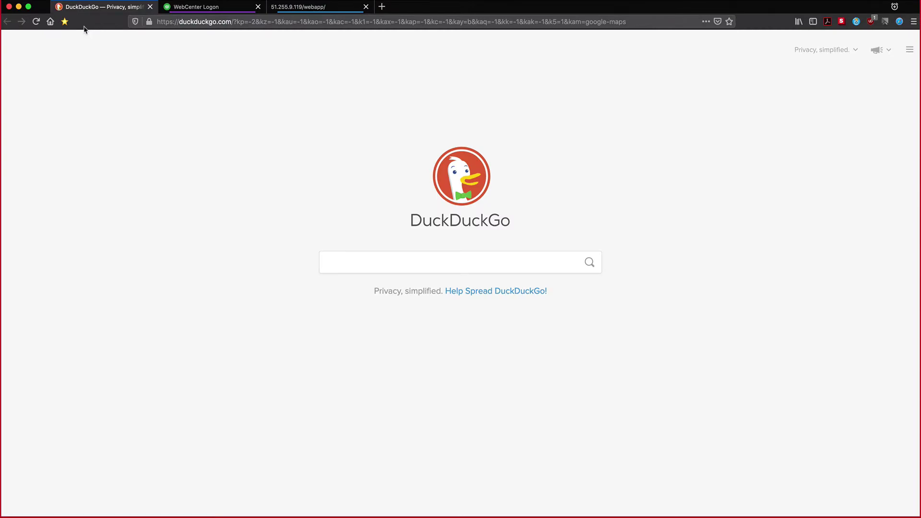
click(178, 12)
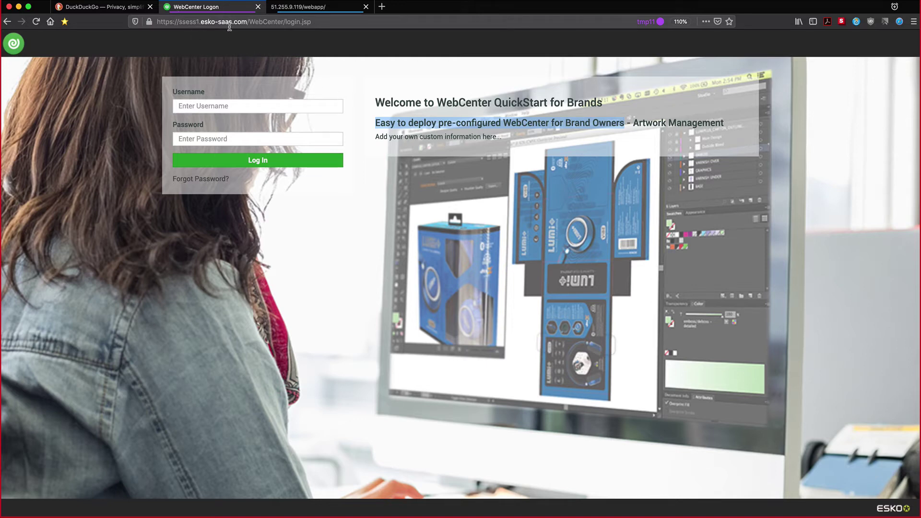
Log in to WebCenter with the saved PROJECT_MANAGER username and its stored password
click(246, 106)
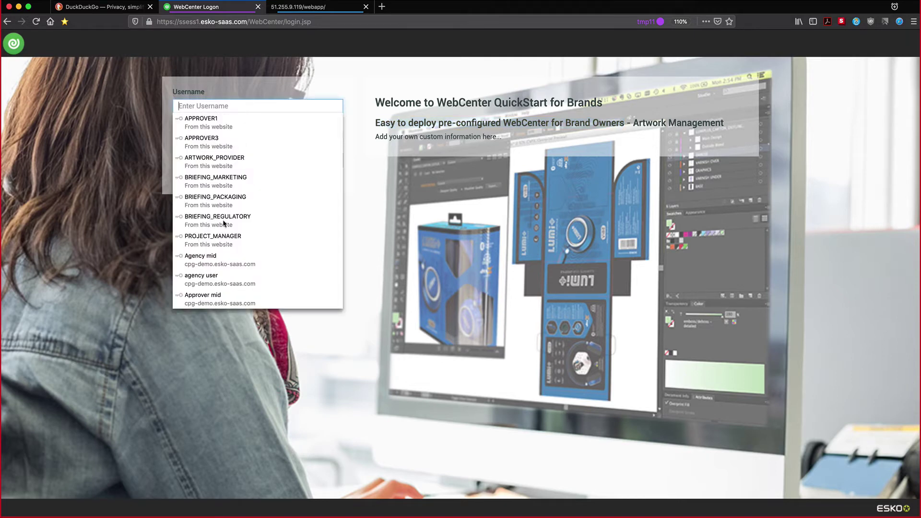
click(217, 237)
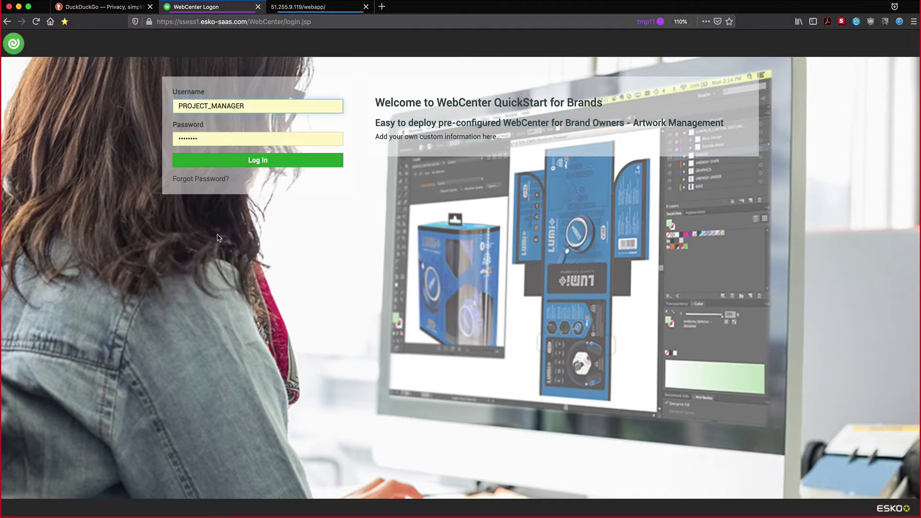
click(237, 166)
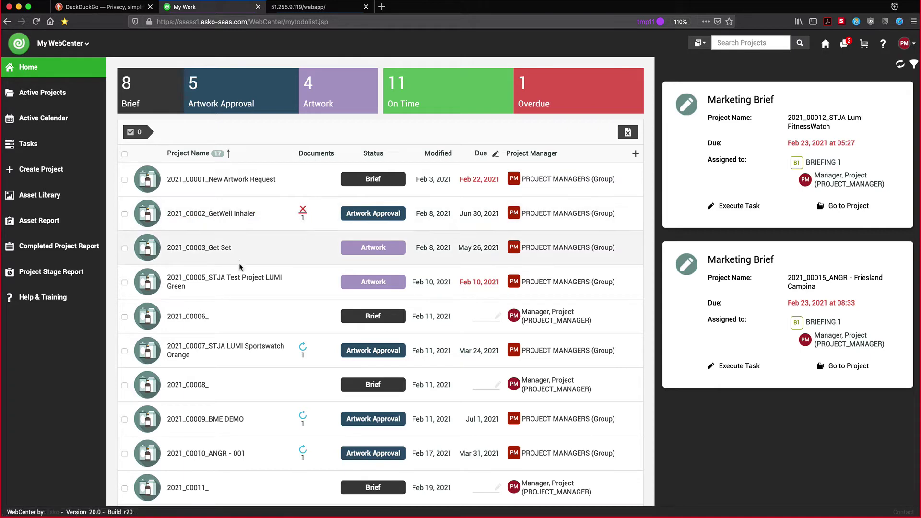
Review the project list on the home page and the task filter's Assigned to choices, keeping Me selected
scroll(239, 267, down, 5)
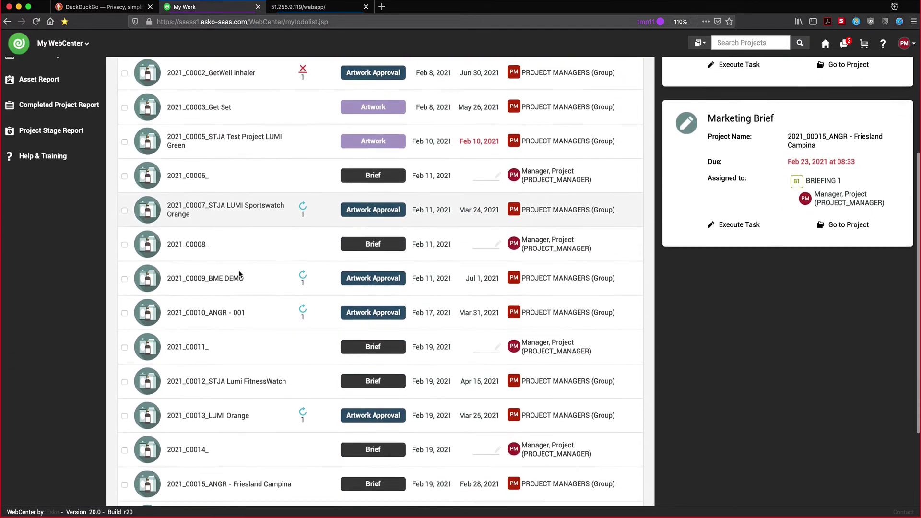
scroll(240, 274, down, 4)
scroll(240, 275, up, 2)
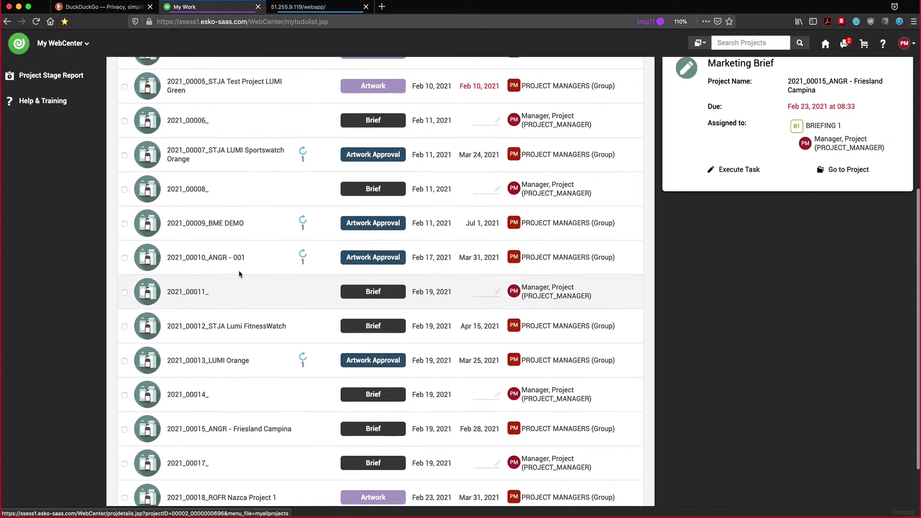
scroll(239, 274, up, 7)
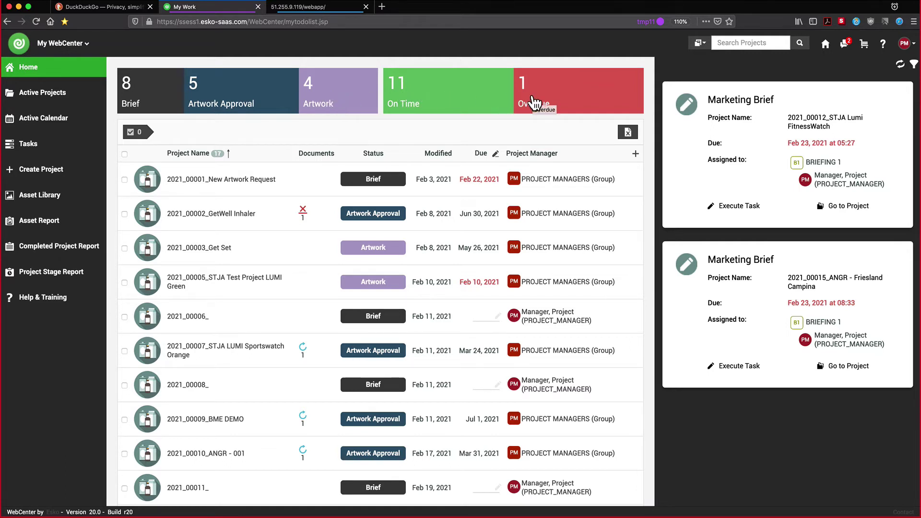
click(914, 65)
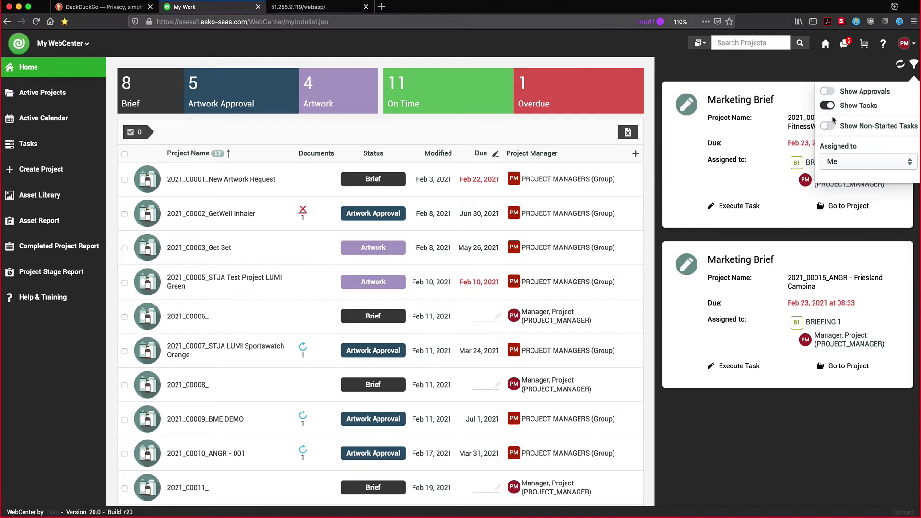
click(845, 166)
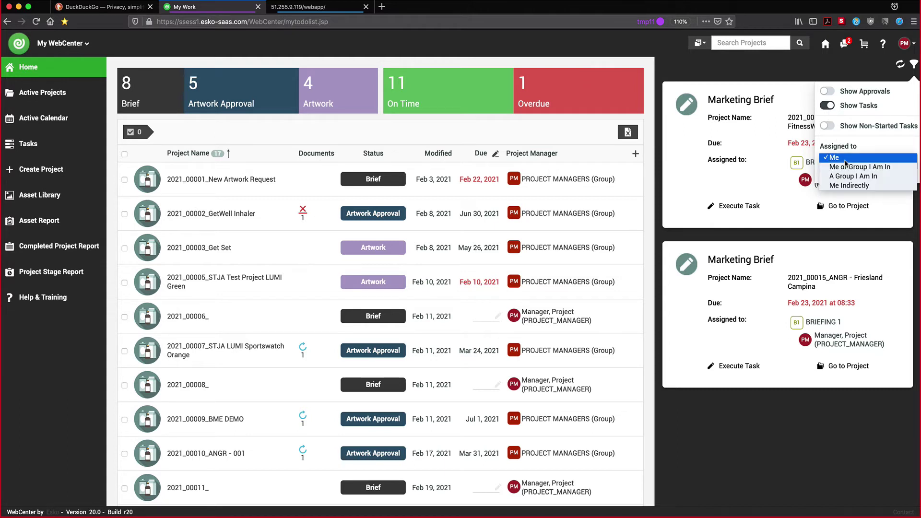
click(845, 162)
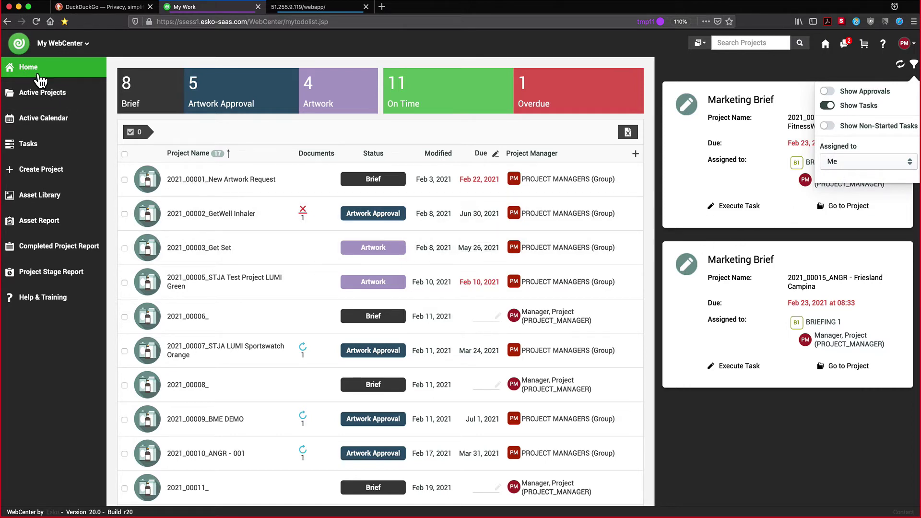
Check the language and units choices in My Preferences without changing them, and return to the home page
click(61, 47)
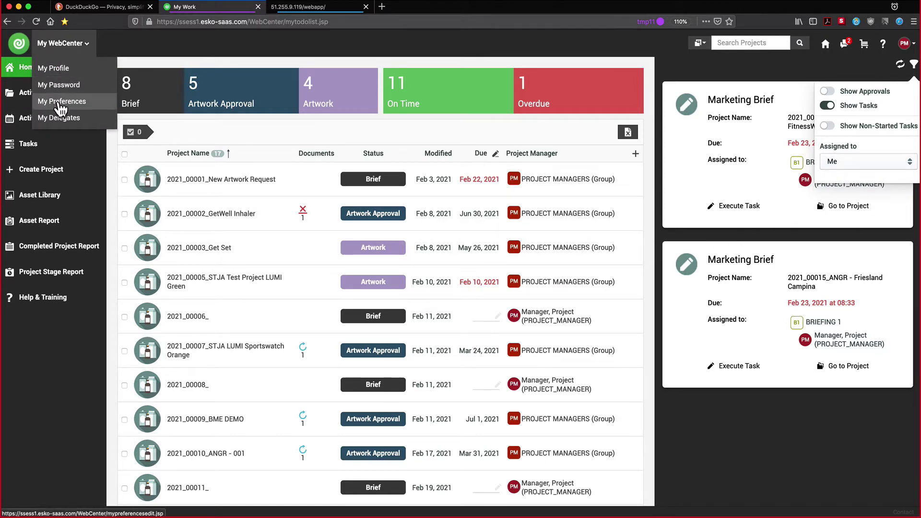
click(59, 102)
click(191, 122)
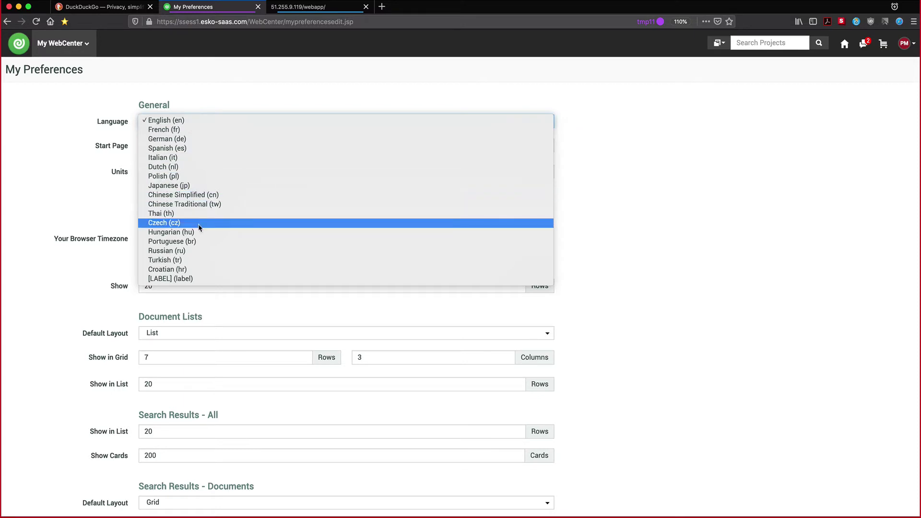
click(115, 180)
click(192, 178)
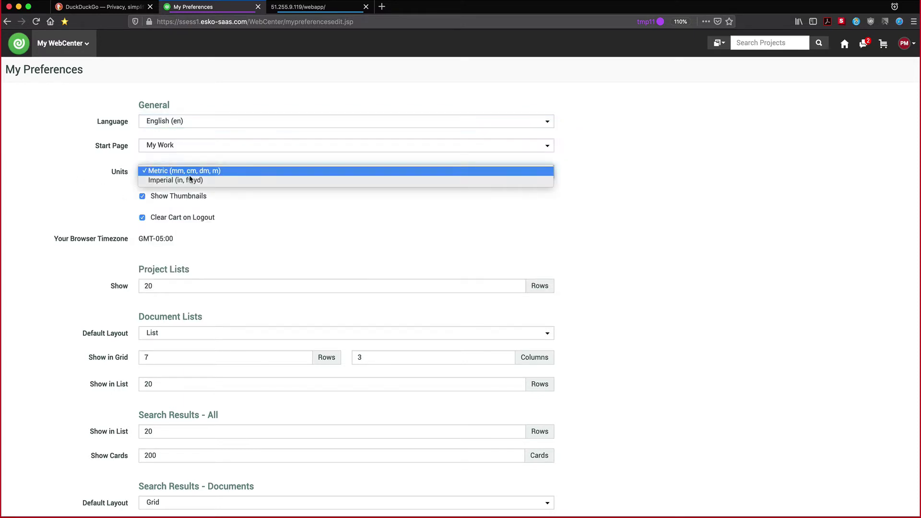
click(66, 173)
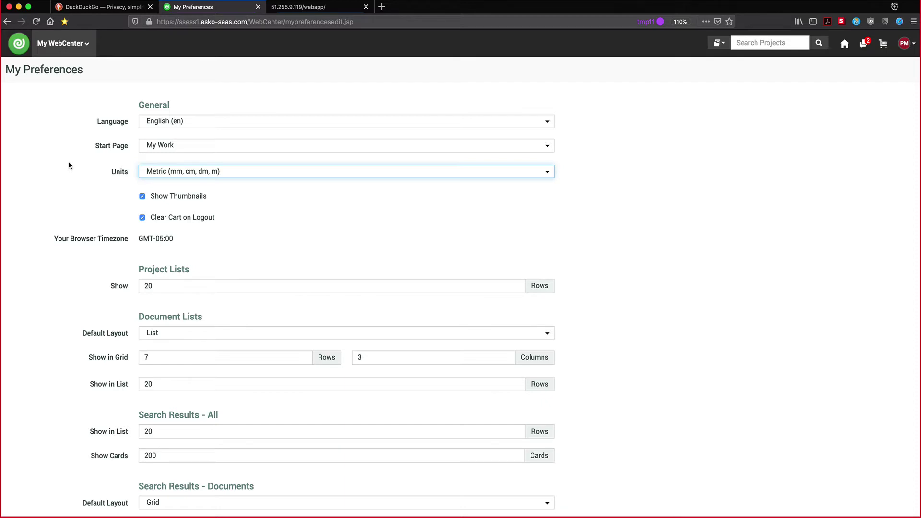
click(18, 48)
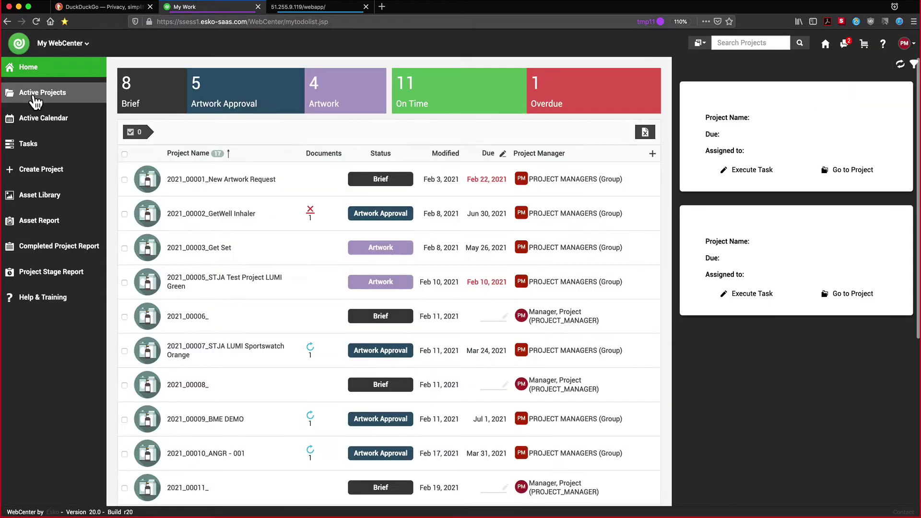
Filter the active projects by the beverage value of Attribute 1 and examine their status chart
click(34, 99)
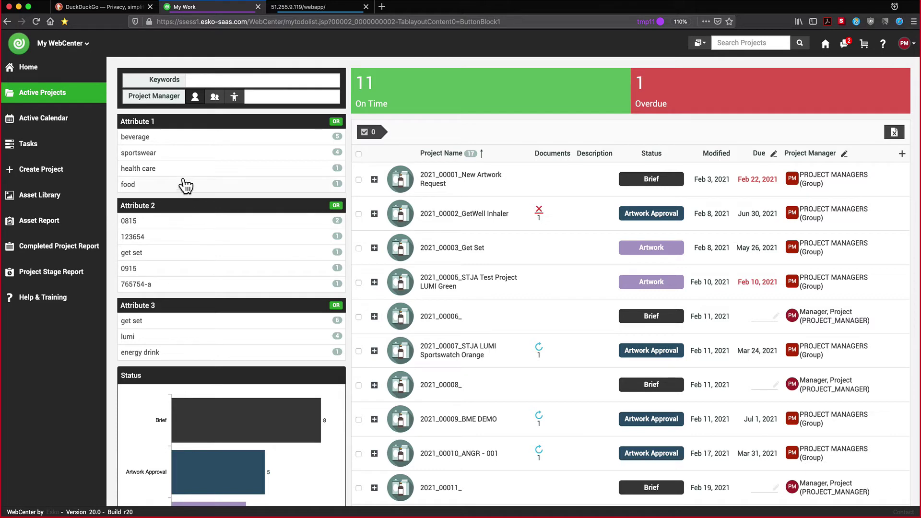
click(185, 138)
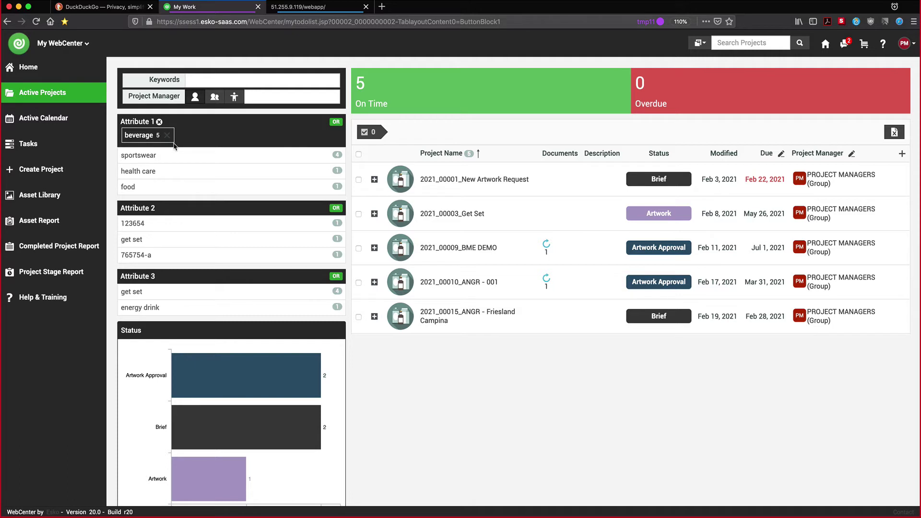
scroll(236, 312, down, 1)
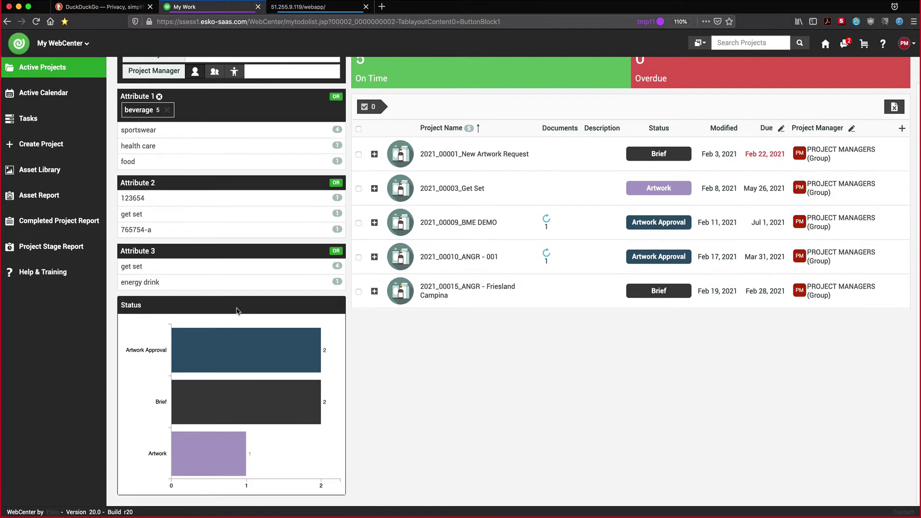
mouse_move(222, 415)
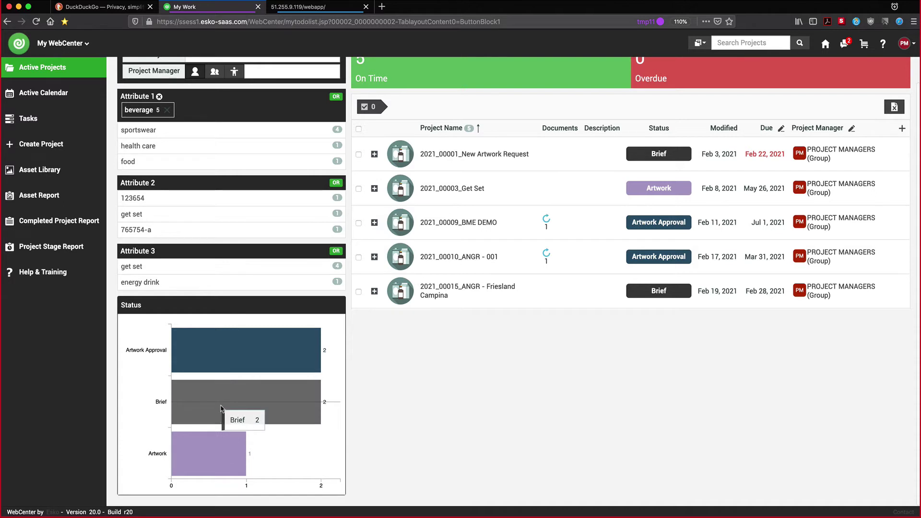
mouse_move(220, 358)
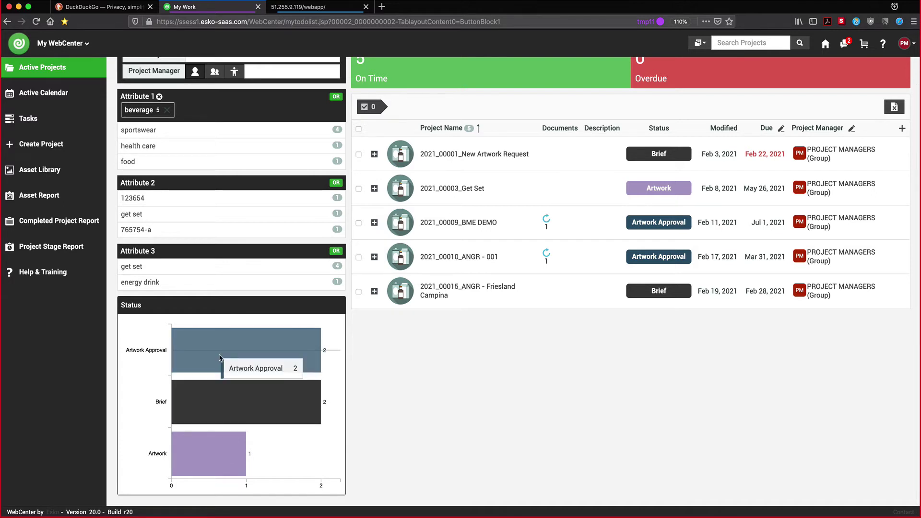
scroll(220, 358, up, 1)
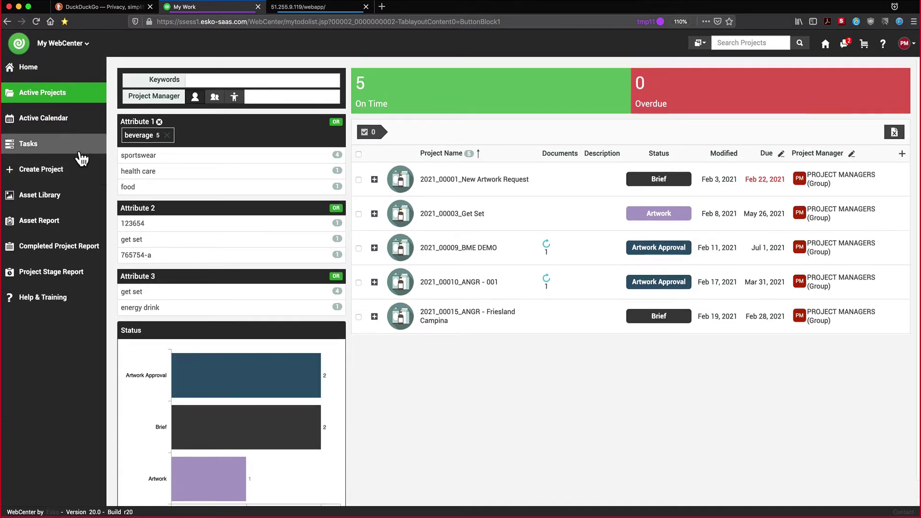
View the active calendar and enlarge its project timeline to show individual weeks
click(57, 120)
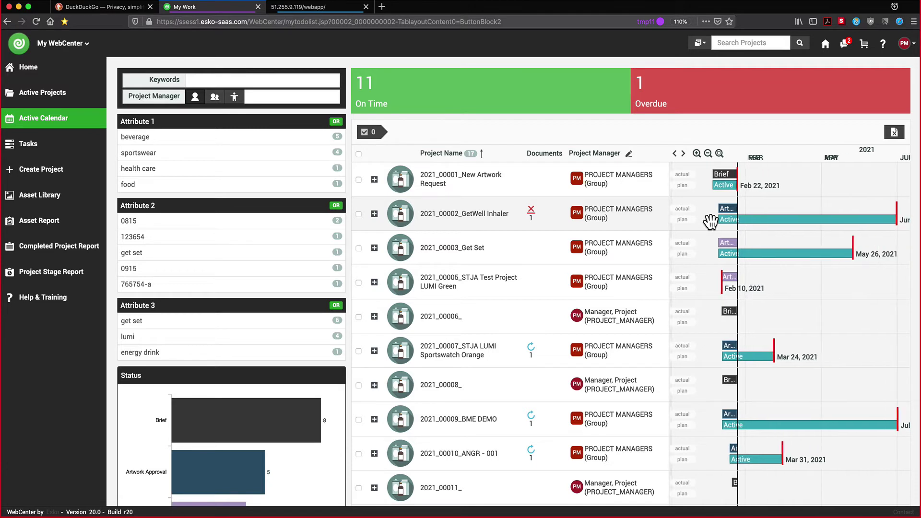
scroll(710, 222, up, 2)
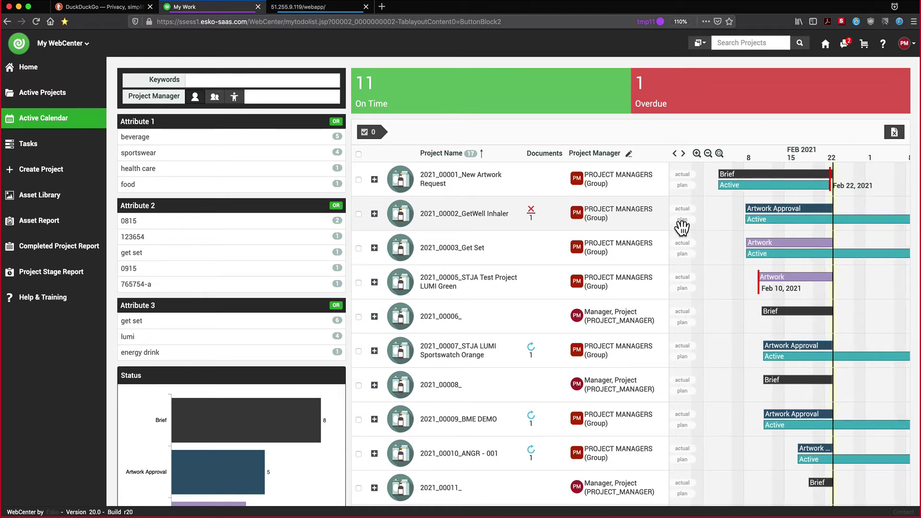
Open the task overview and look through its status, assignee, time-left and due-date filters
click(34, 152)
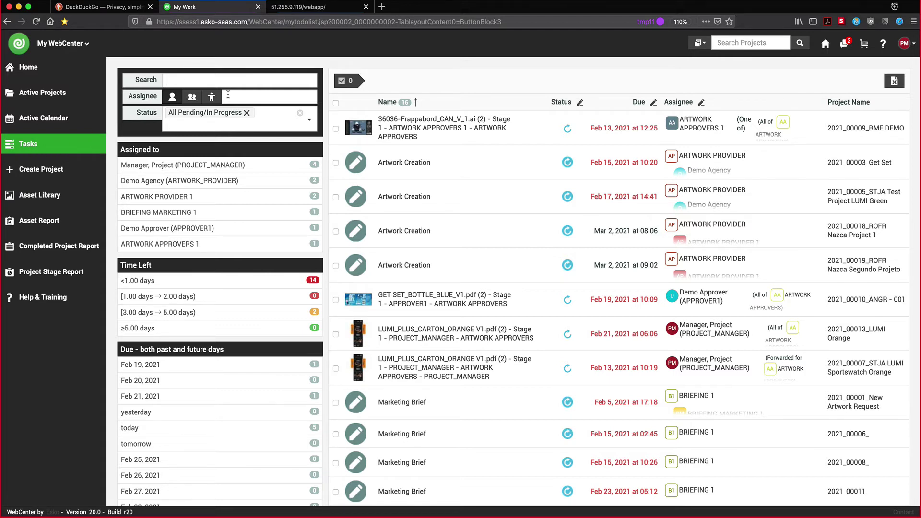
click(220, 115)
scroll(186, 206, down, 4)
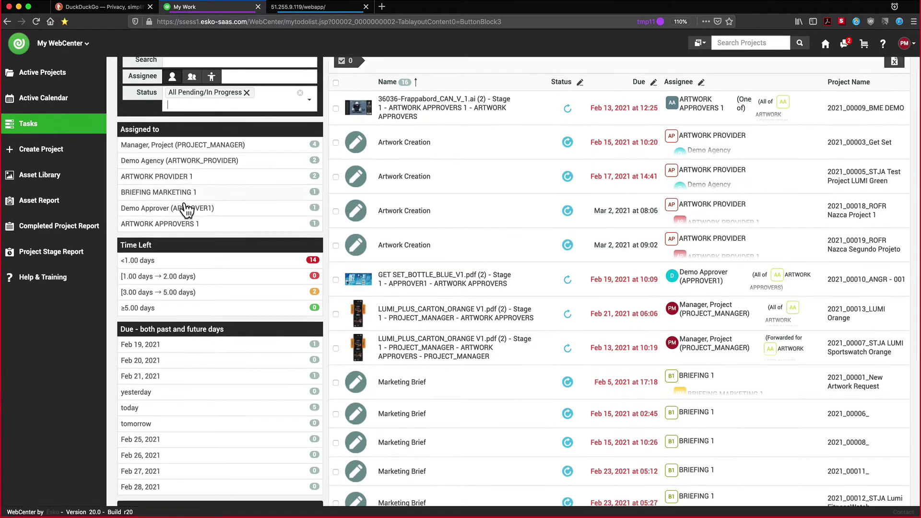
Examine the task overview's Utilization chart, checking the task load of the project manager, artwork provider, briefing and approver entries
scroll(184, 203, down, 1)
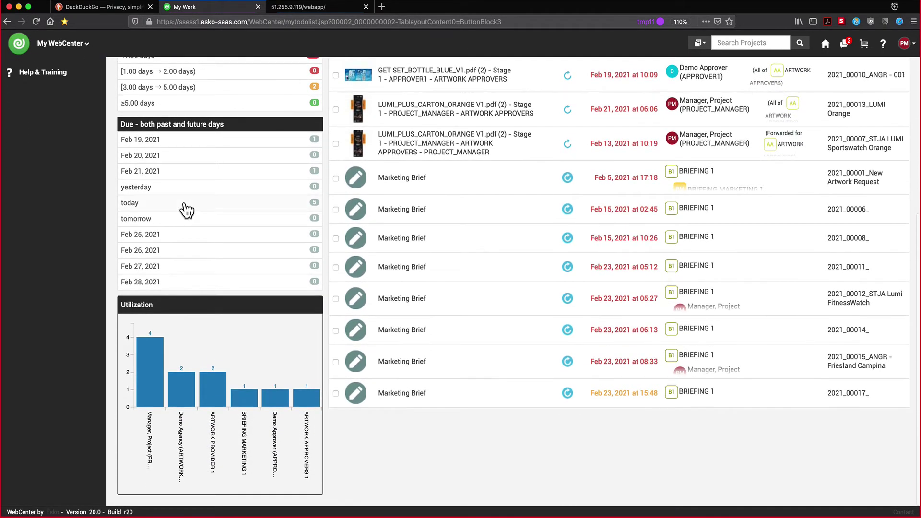
mouse_move(147, 389)
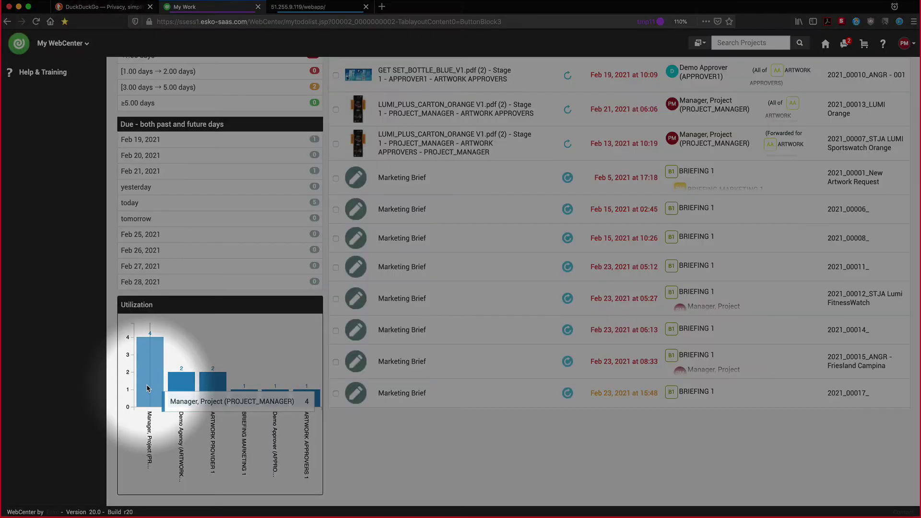
mouse_move(176, 395)
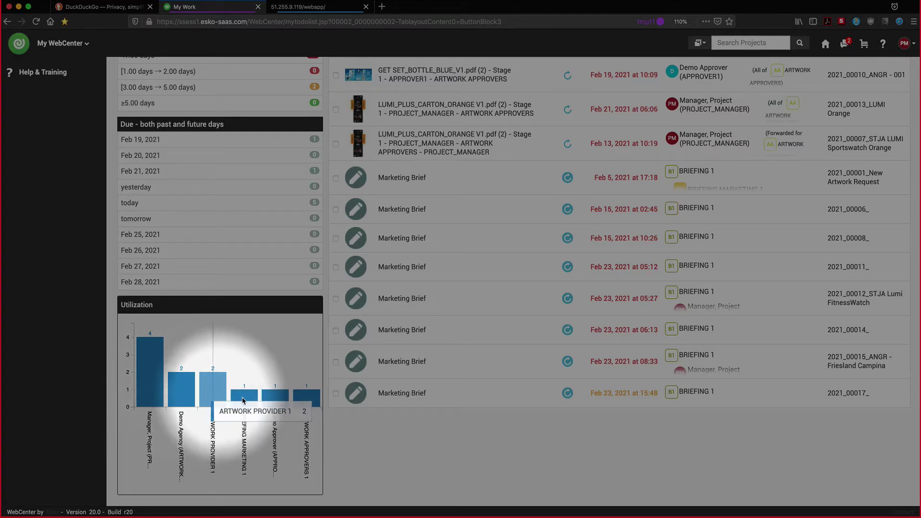
mouse_move(245, 400)
mouse_move(281, 405)
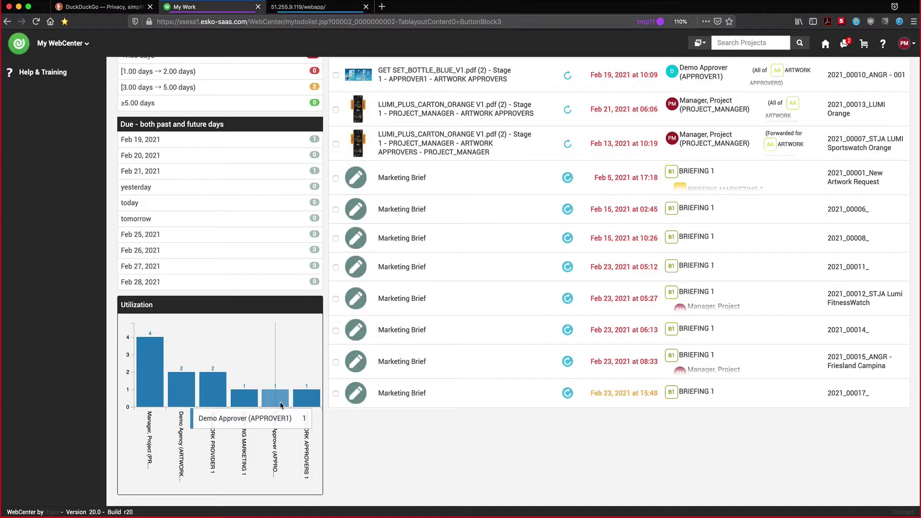
scroll(281, 405, up, 5)
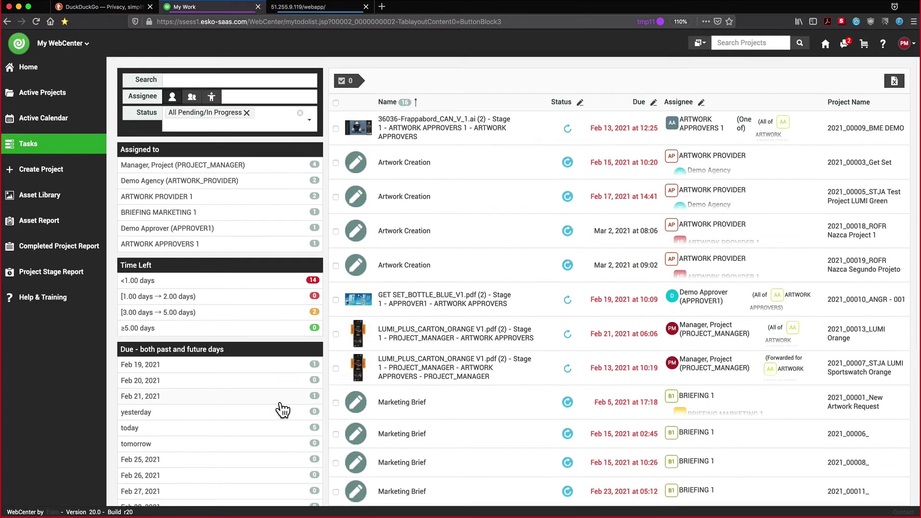
Open the asset library and view its artwork both as a list and as cards
click(46, 202)
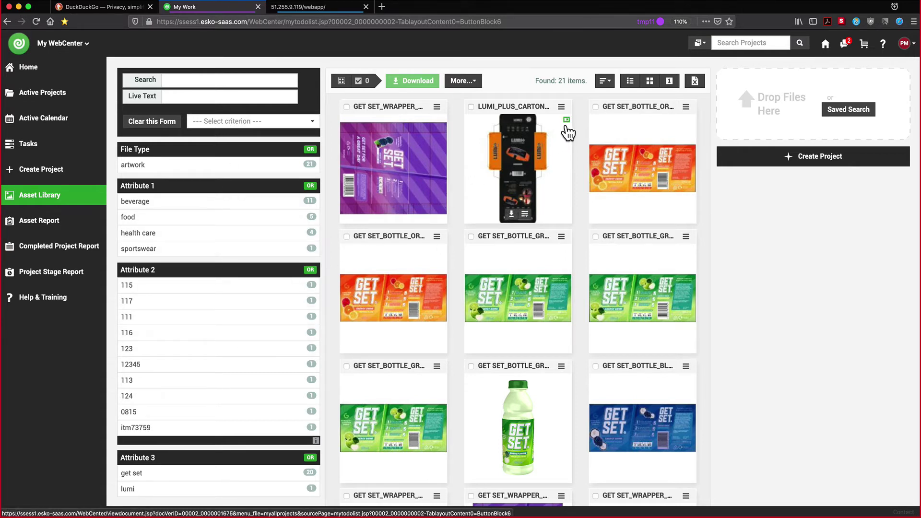
click(630, 83)
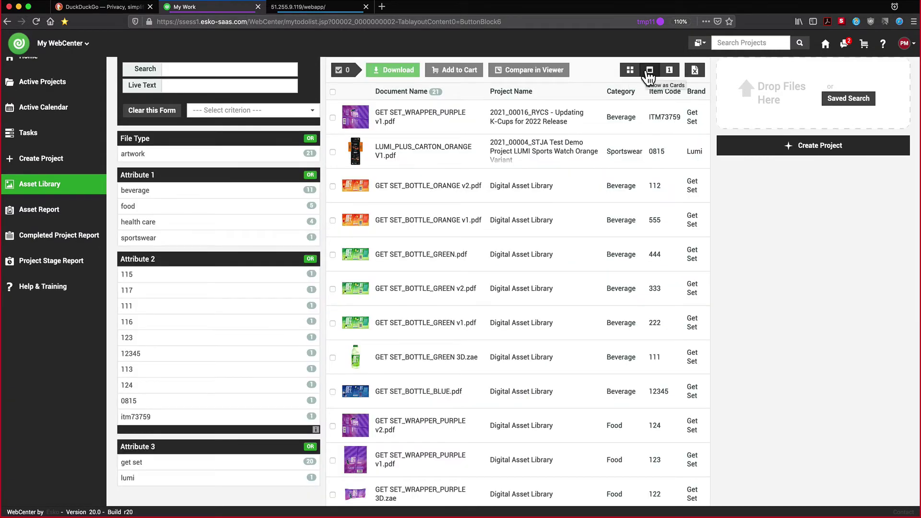
click(649, 72)
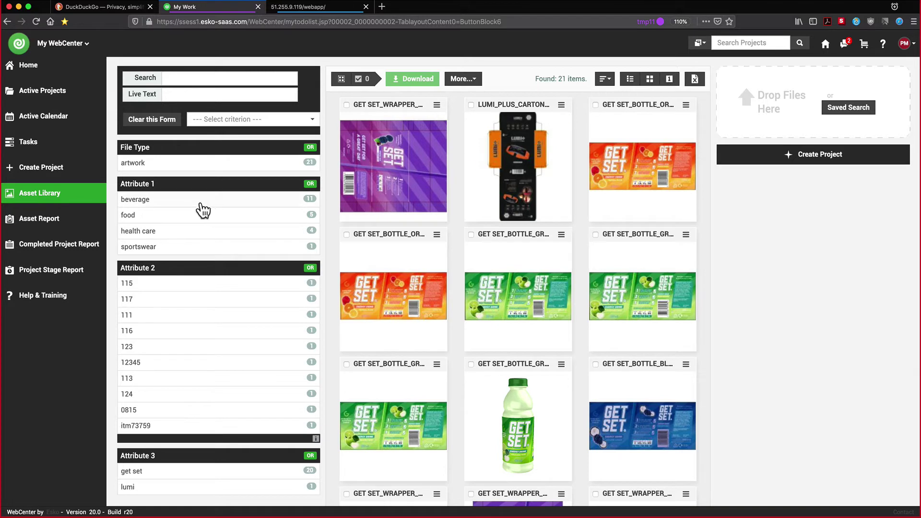
Look through the Asset Report, the Completed Project Report and the Project Stage Report
click(51, 221)
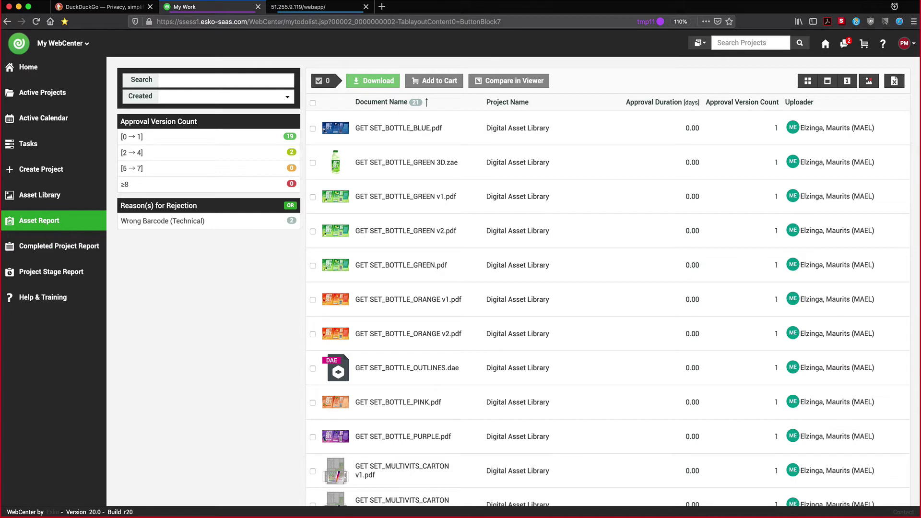
click(52, 250)
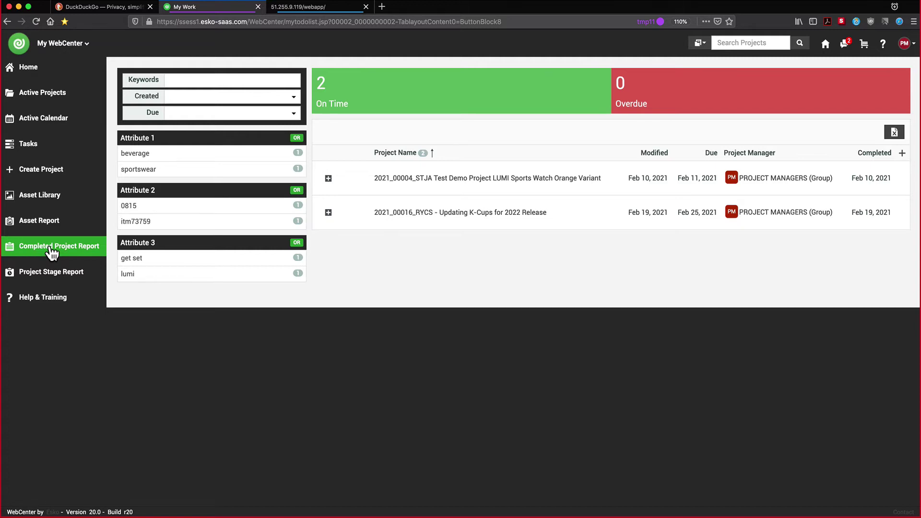
click(50, 275)
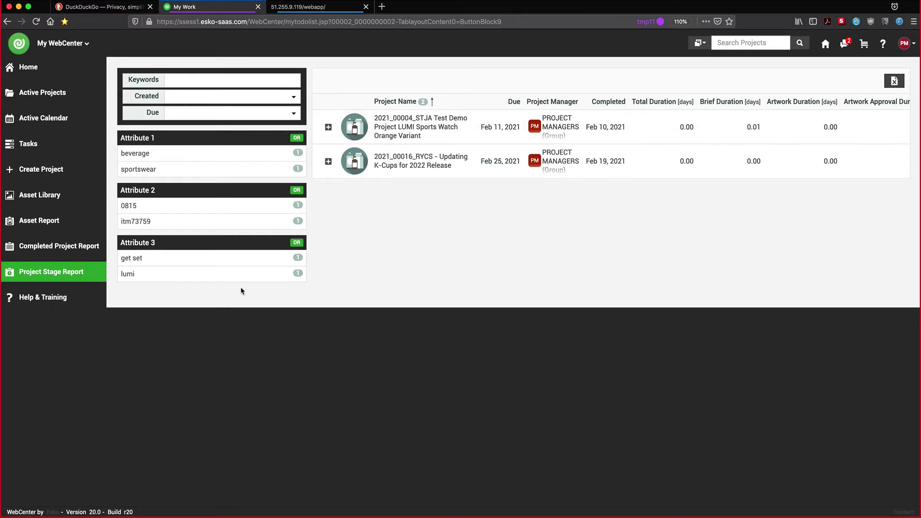
Look over the role-based training in Help & Training, preview the Artwork Approver video, and close it
click(37, 302)
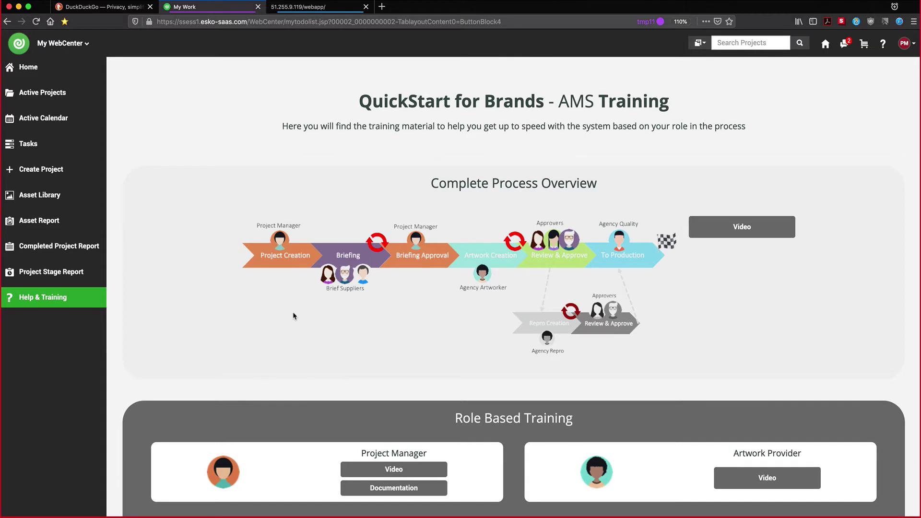
scroll(294, 316, down, 2)
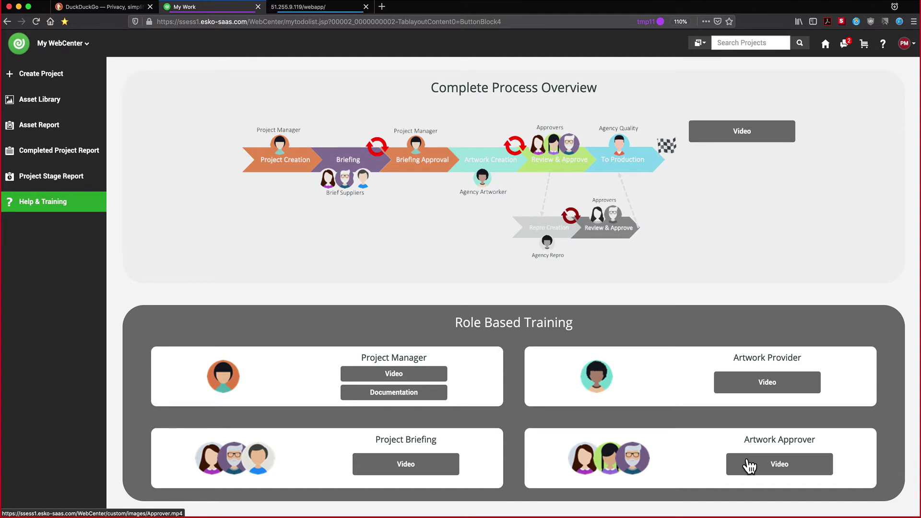
double_click(816, 442)
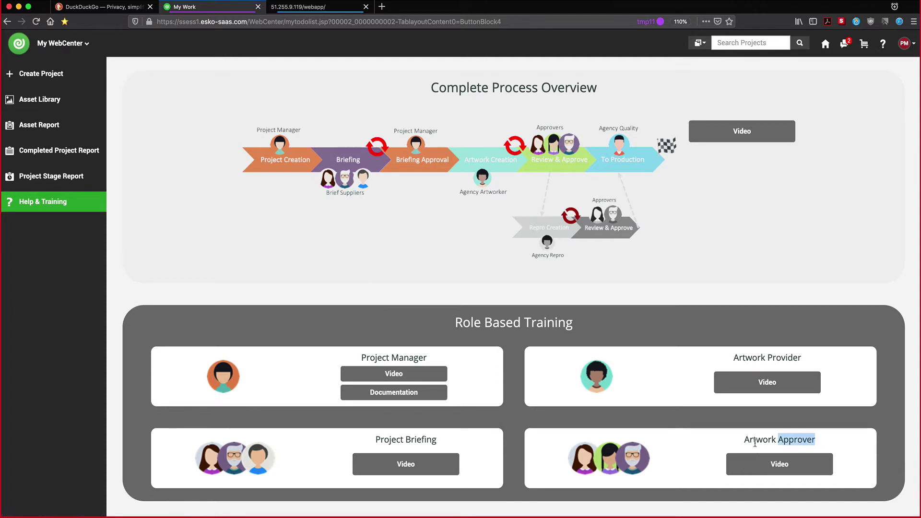
click(765, 468)
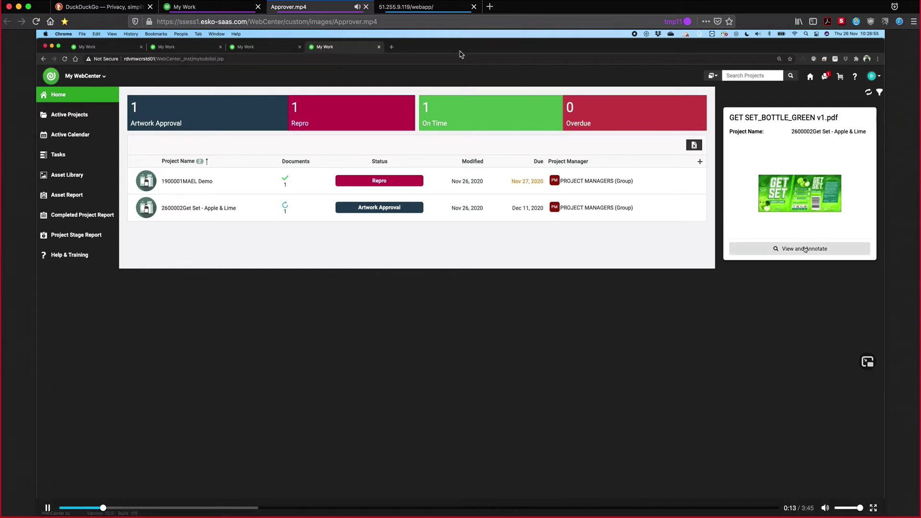
click(366, 6)
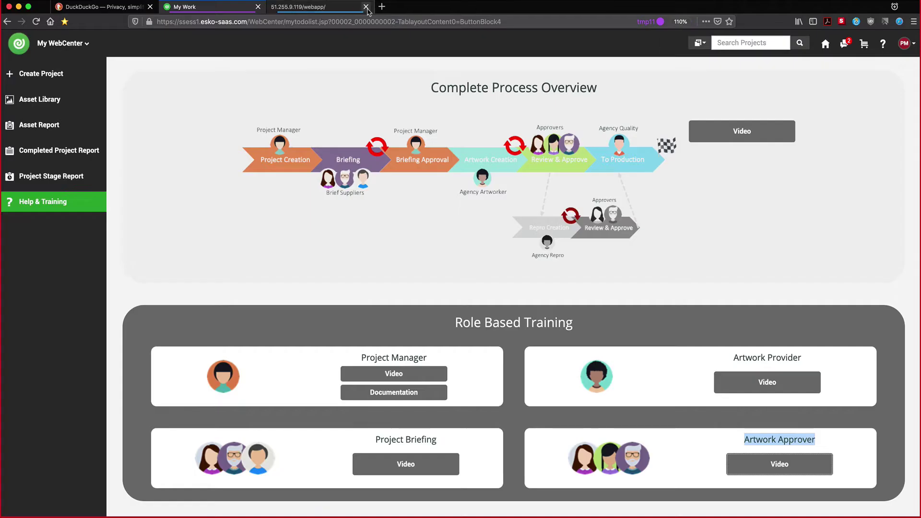
Start a new project named BME BEER LABEL FALL 2021 SKU765754-A, copying the SKU from the Word briefing form
click(17, 47)
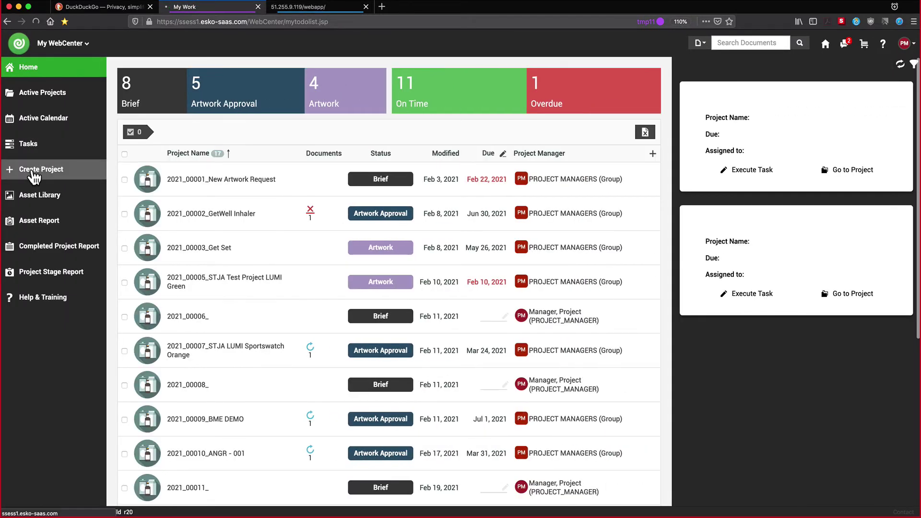
click(32, 171)
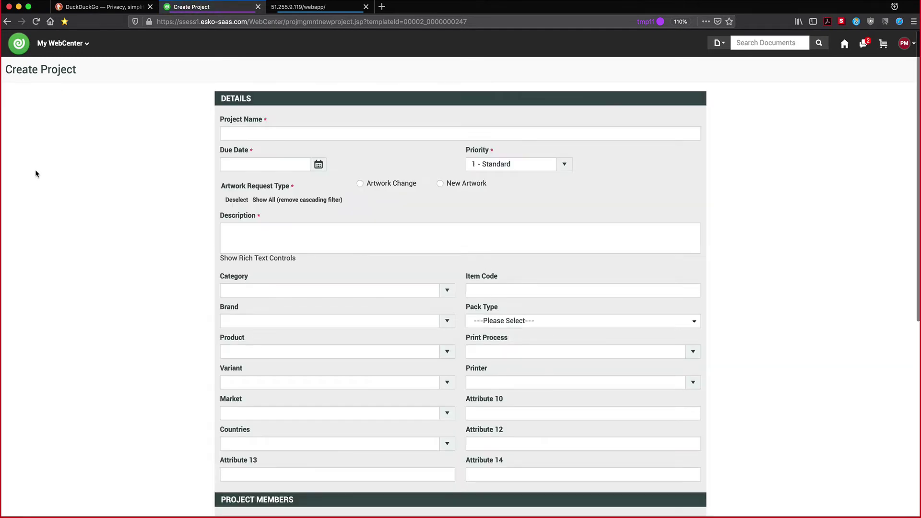
click(229, 133)
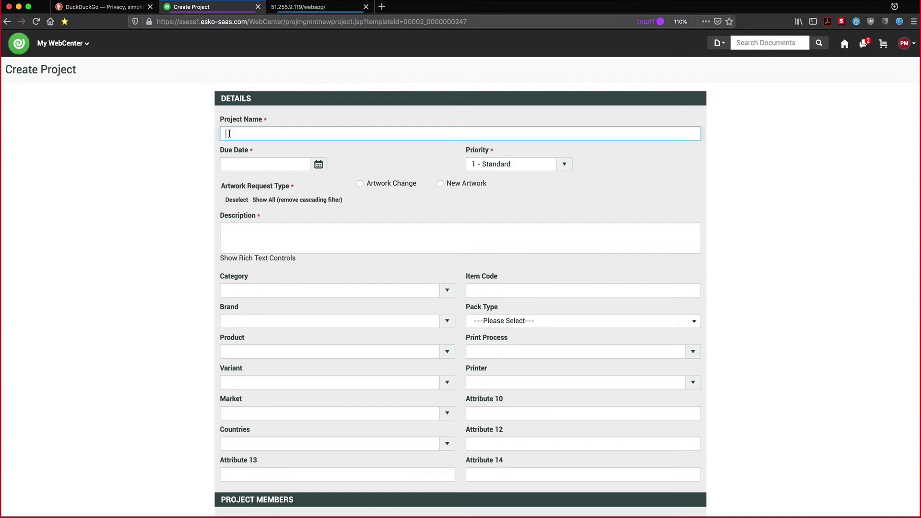
key(super+Tab)
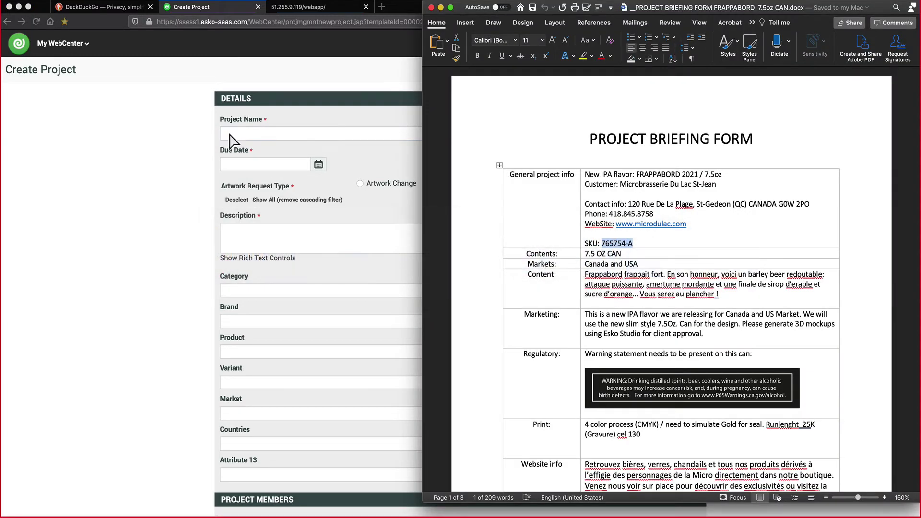
right_click(623, 242)
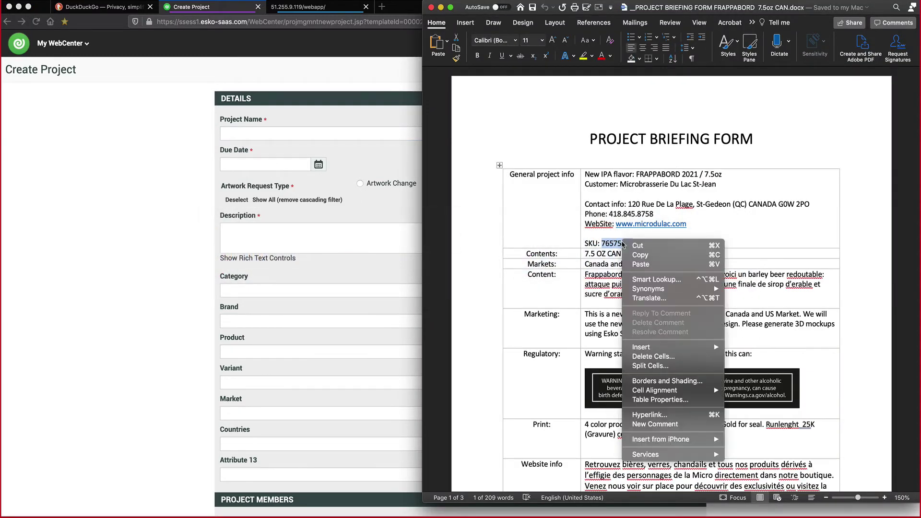
click(634, 254)
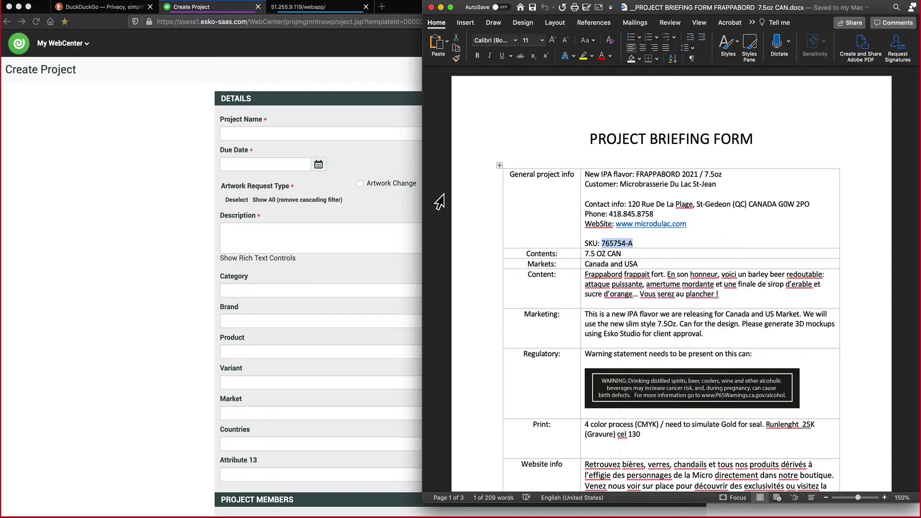
click(272, 132)
text(BME )
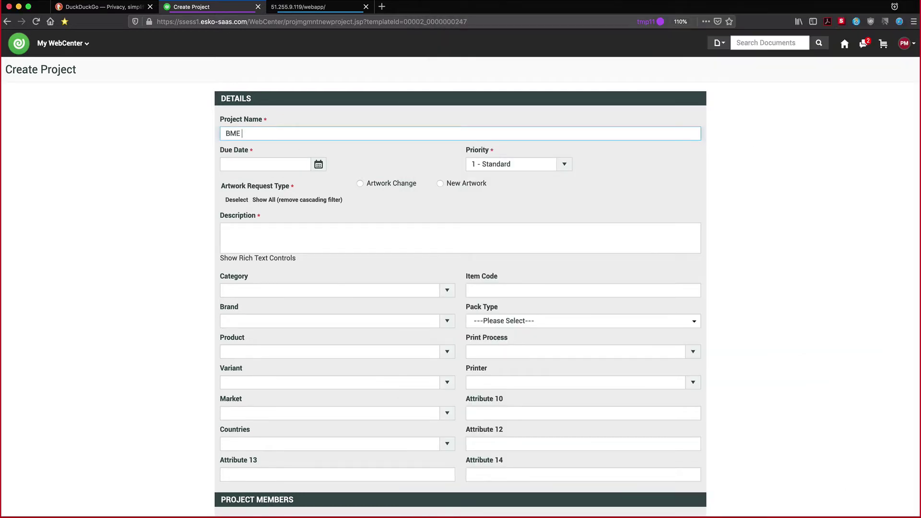
text(BEER LABEL FALL 2021 SK)
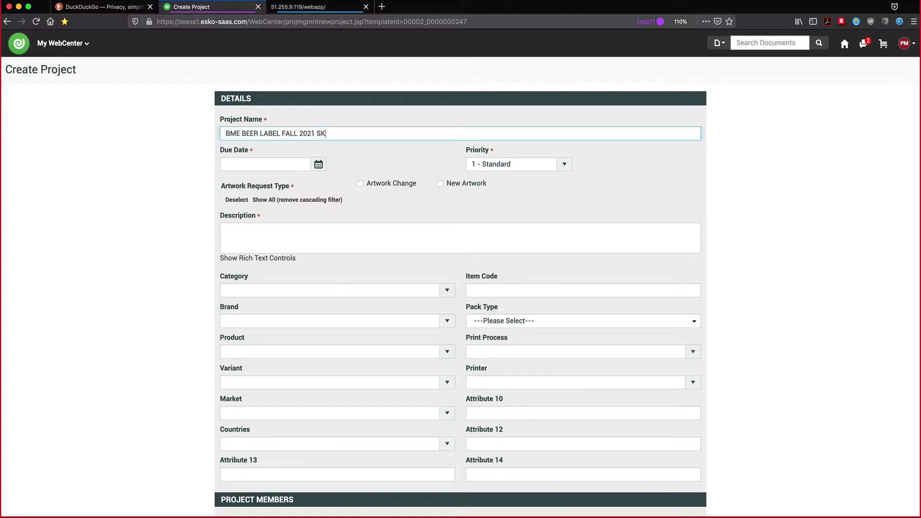
text(UY765754-A)
Set the project's due date to Aug 31, 2021
click(319, 164)
click(329, 182)
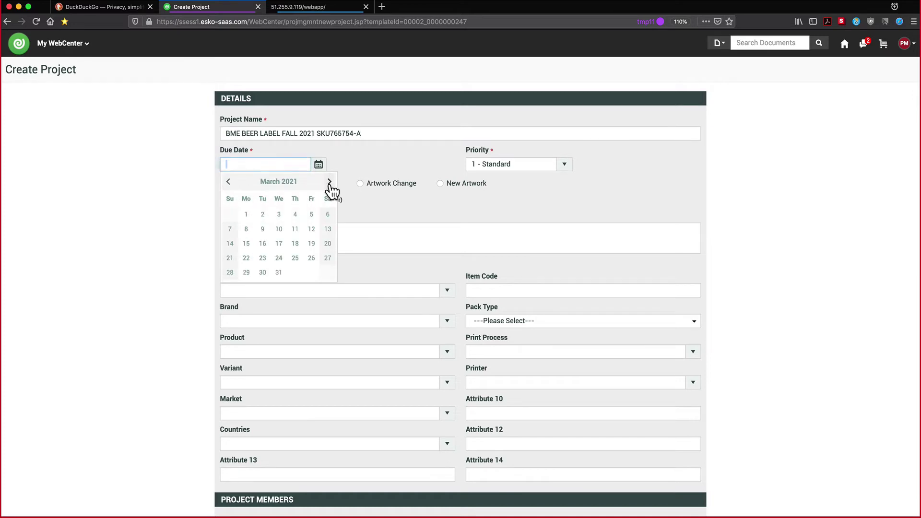
click(329, 183)
click(329, 183)
click(329, 182)
click(330, 182)
click(330, 182)
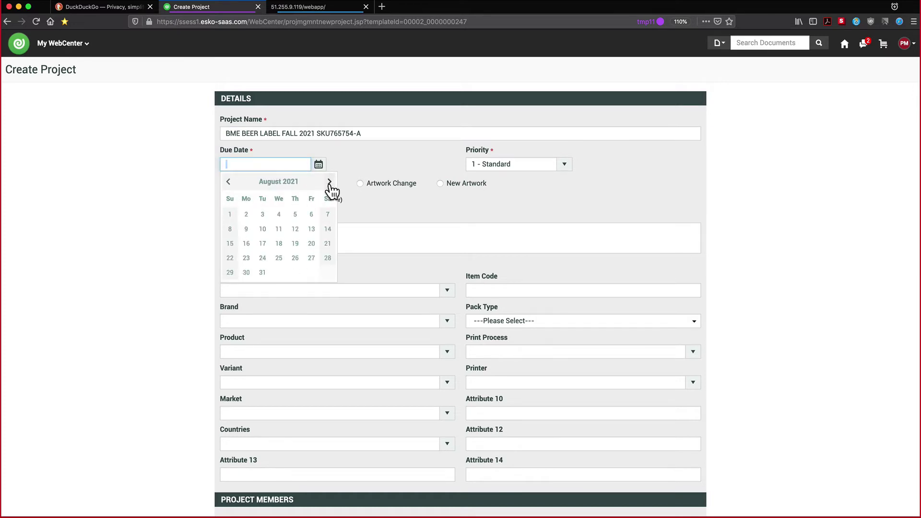
click(262, 272)
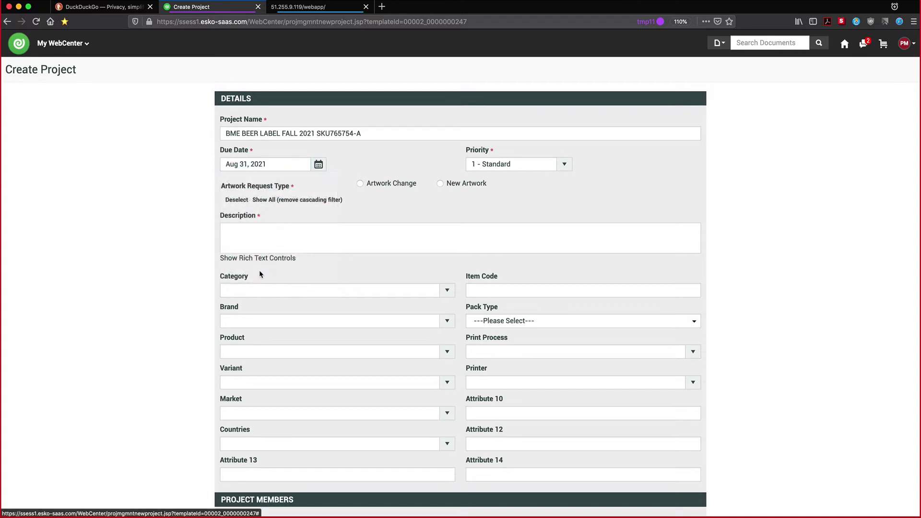
Choose priority 1 - Standard and set the artwork request type to New Artwork
click(562, 165)
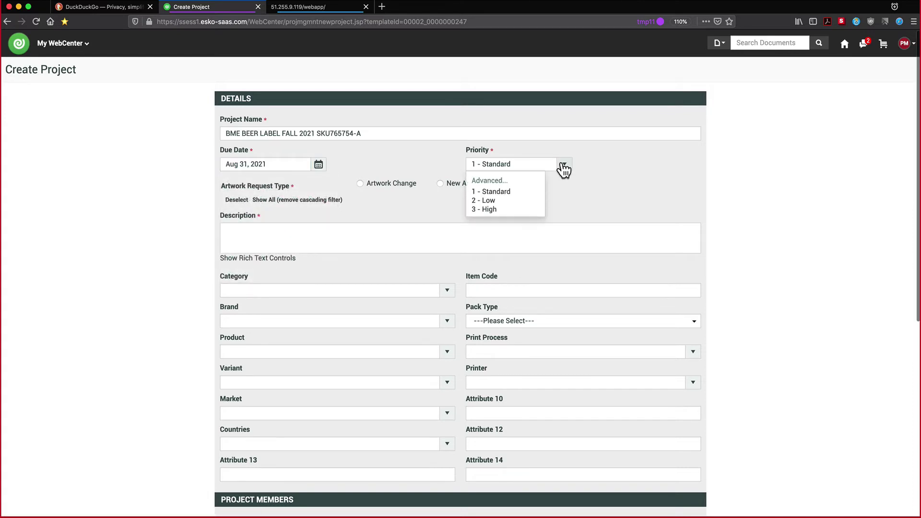
click(506, 194)
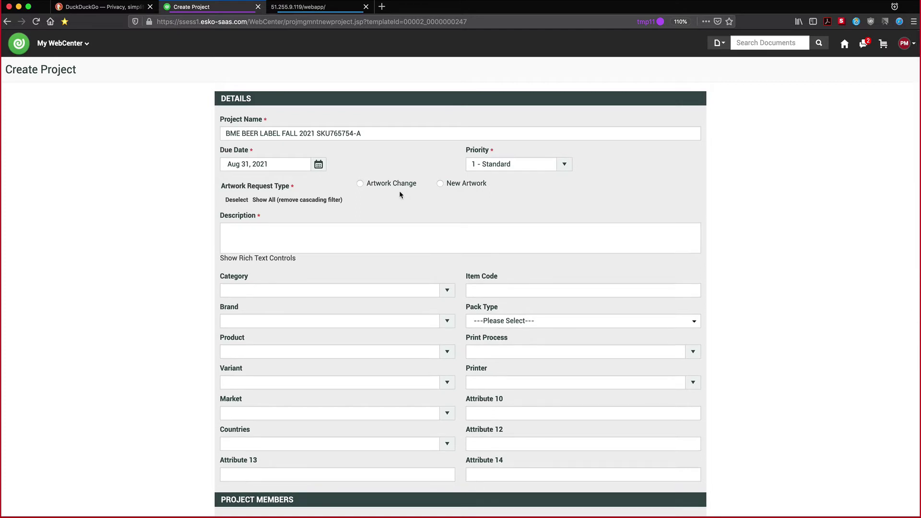
click(440, 184)
Copy the flavor, customer, contact and website lines from the Word briefing form's general project info into the project description
key(super+Tab)
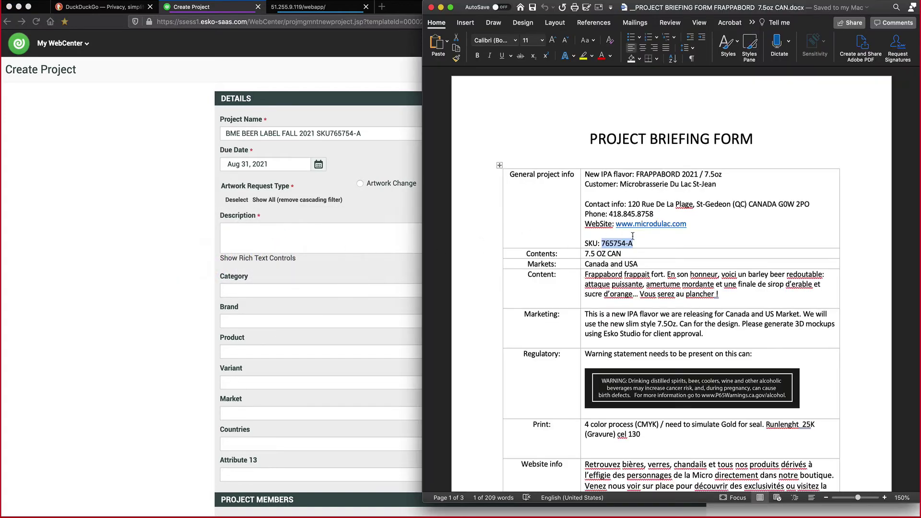
drag(697, 228, 581, 171)
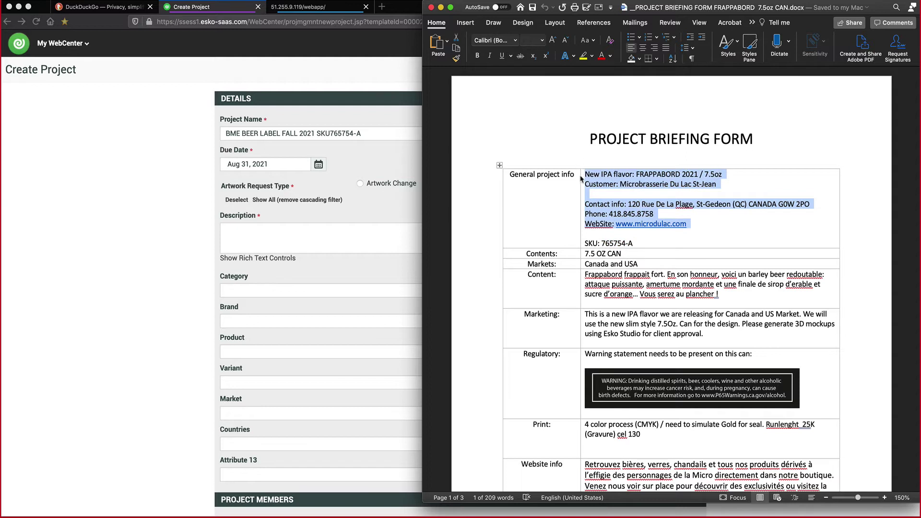
click(362, 234)
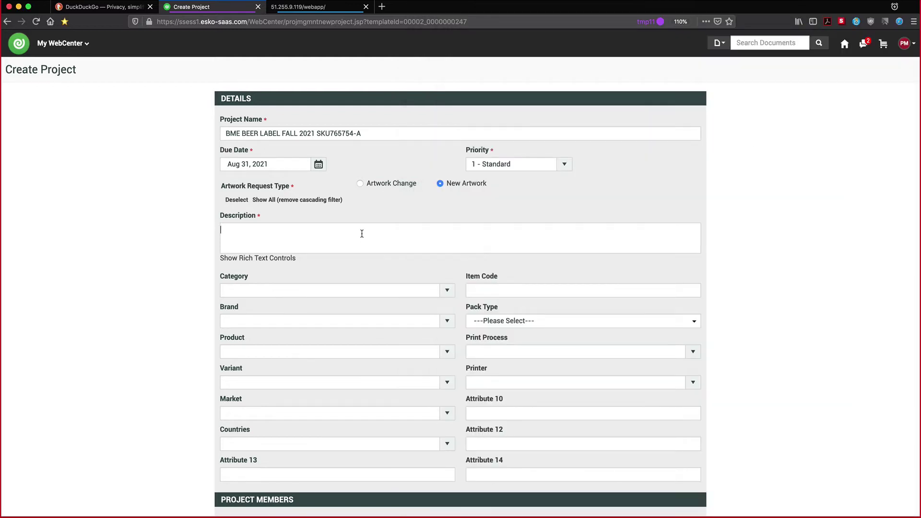
key(super+v)
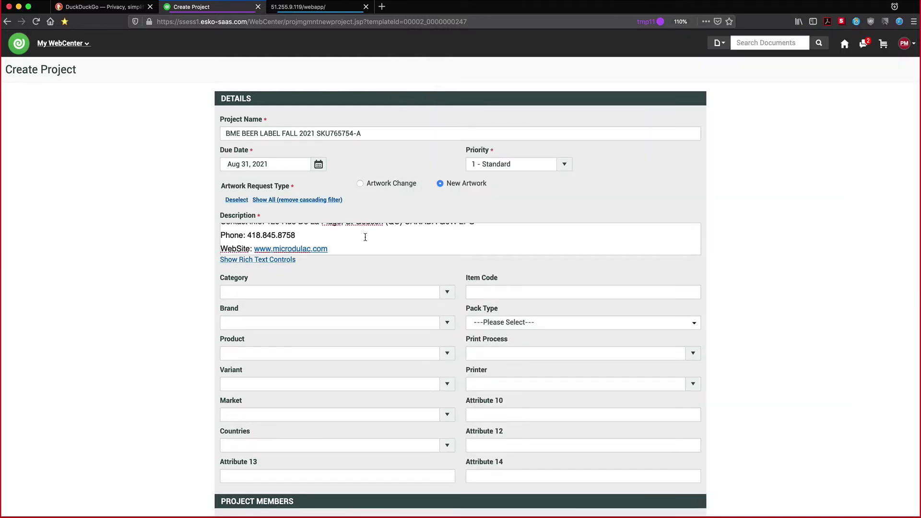
scroll(365, 237, up, 5)
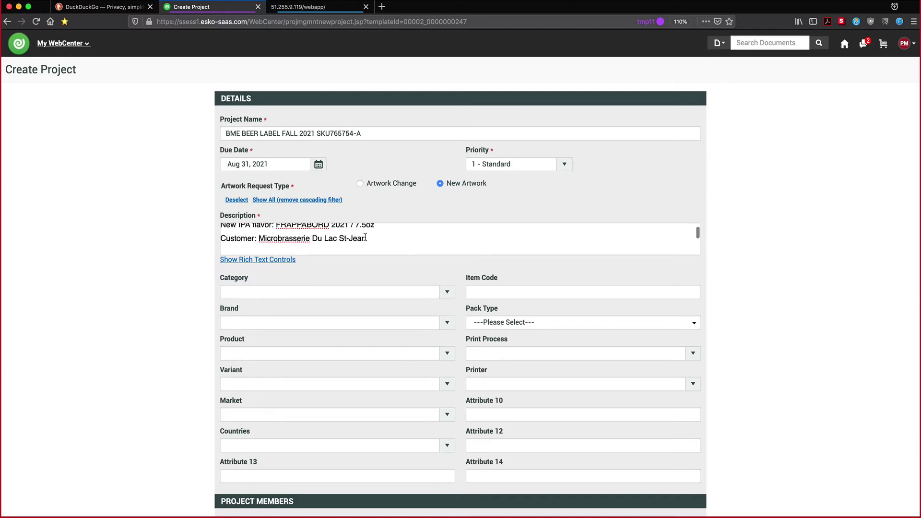
click(272, 262)
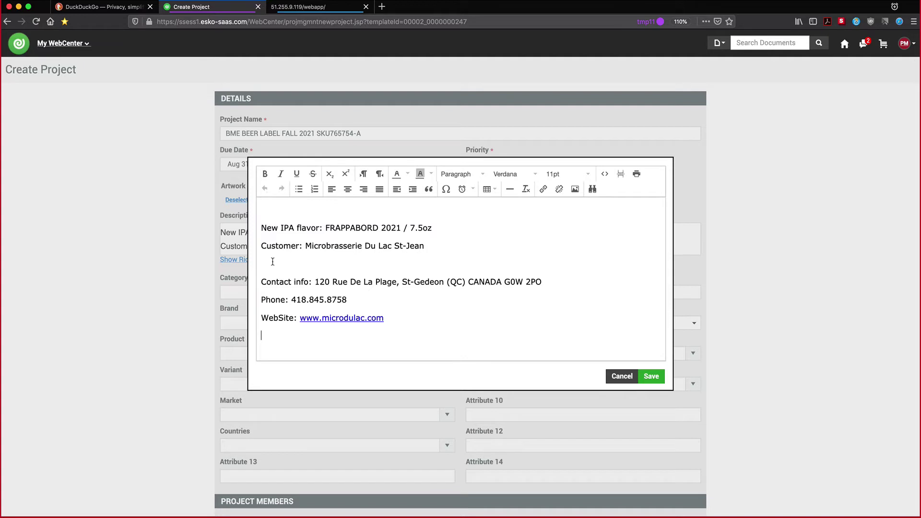
click(623, 378)
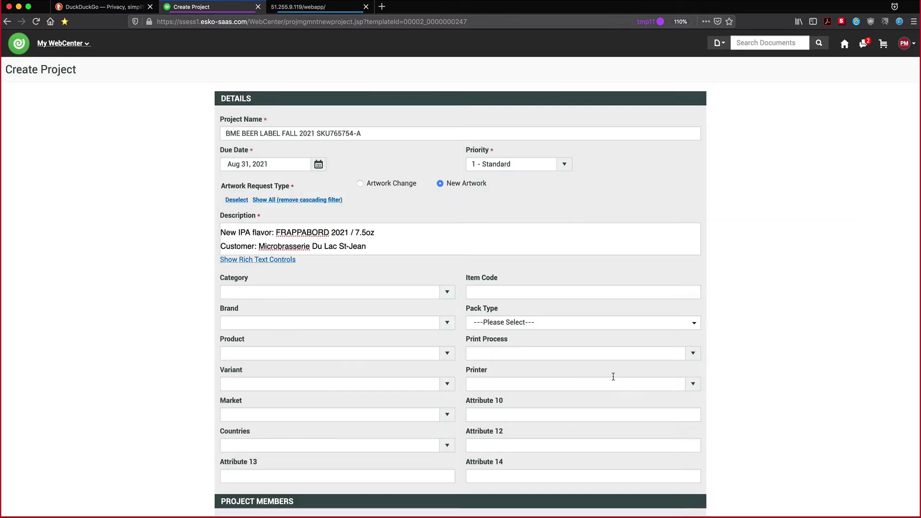
Set the project's category to Beverage, brand to Get Set and product to Energy Drink
click(446, 292)
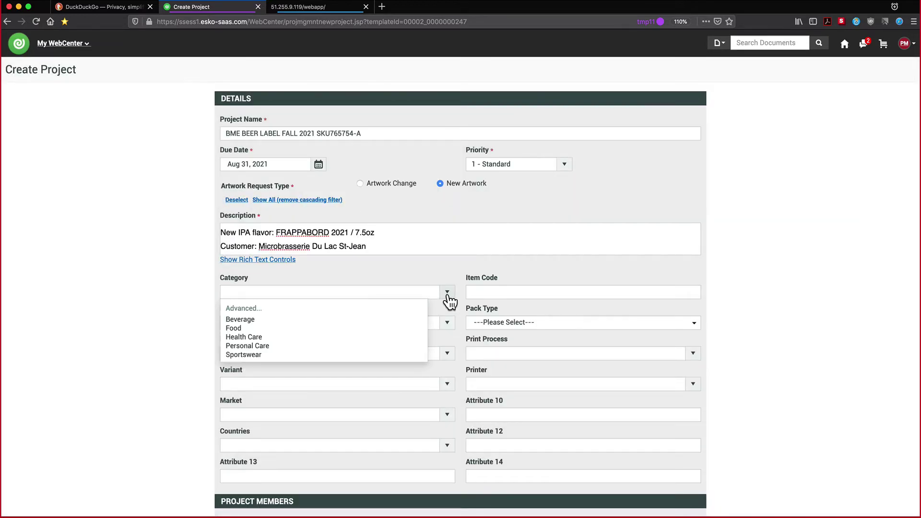
click(248, 320)
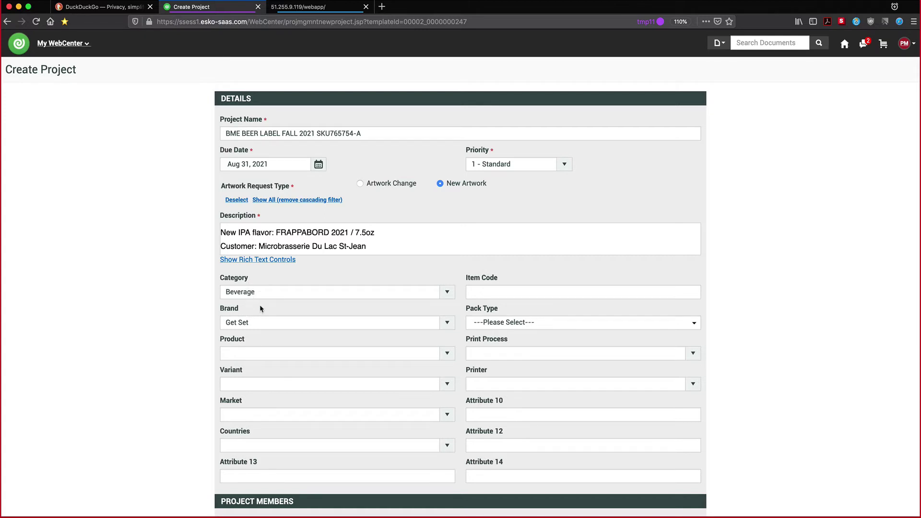
click(446, 324)
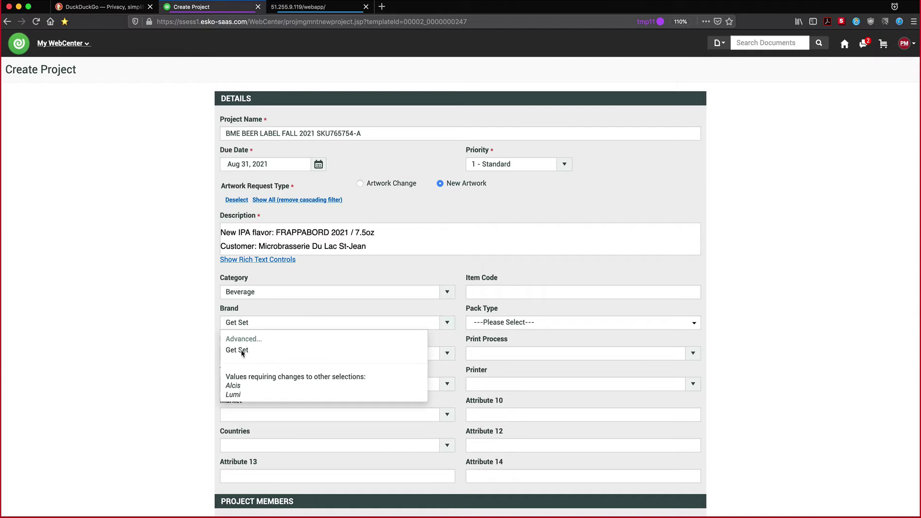
click(241, 350)
click(446, 355)
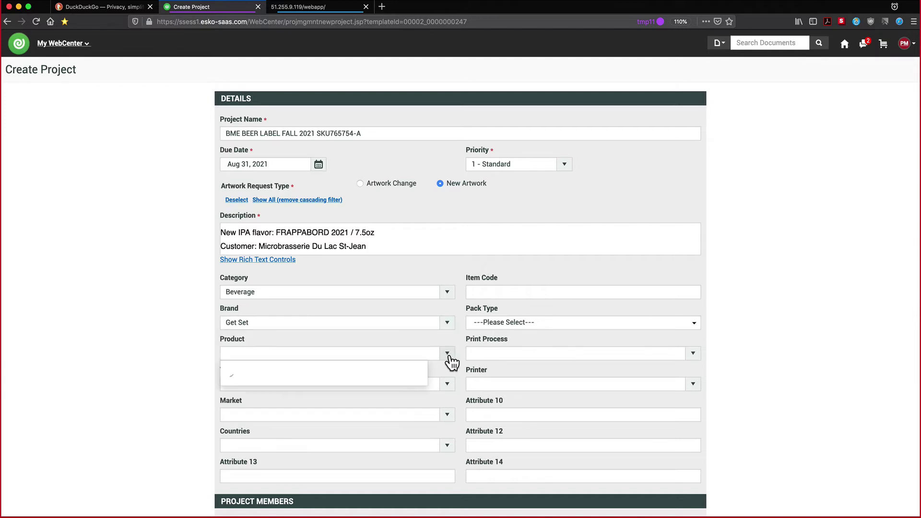
click(258, 382)
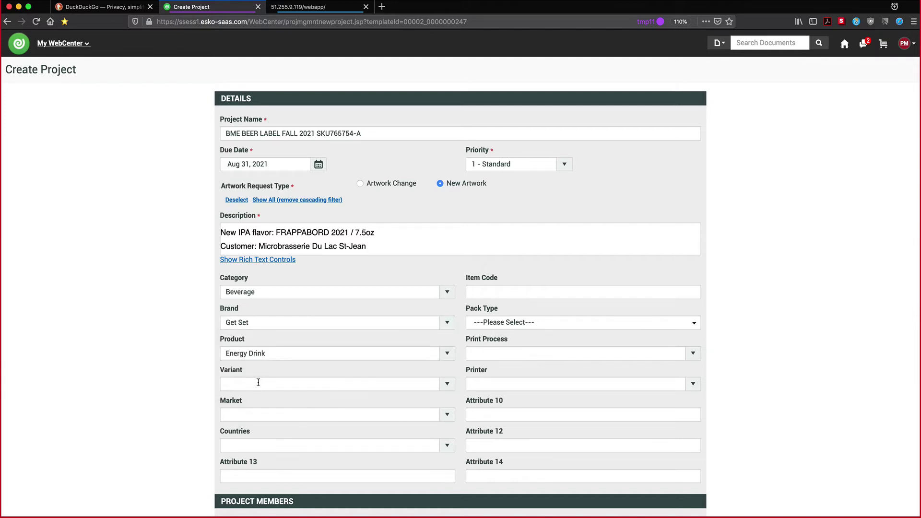
Choose the Apple & Lime variant and set the market to USA
click(449, 386)
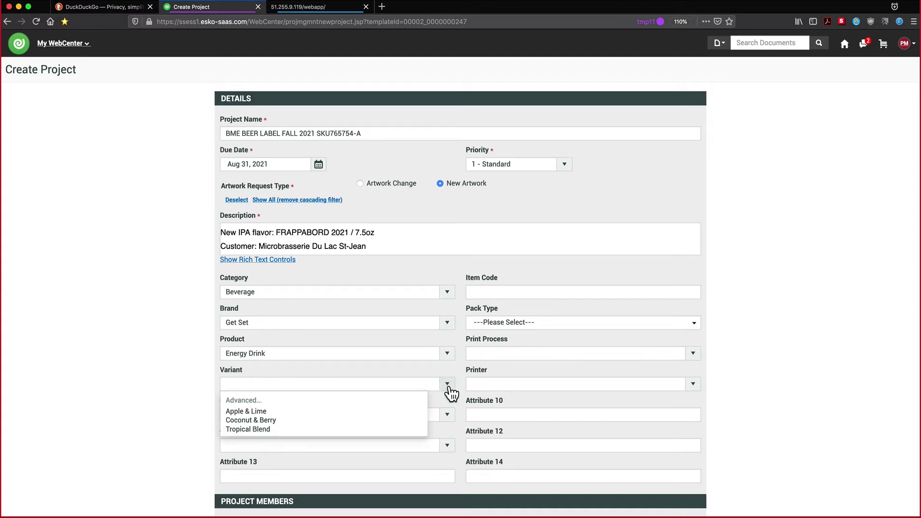
click(267, 411)
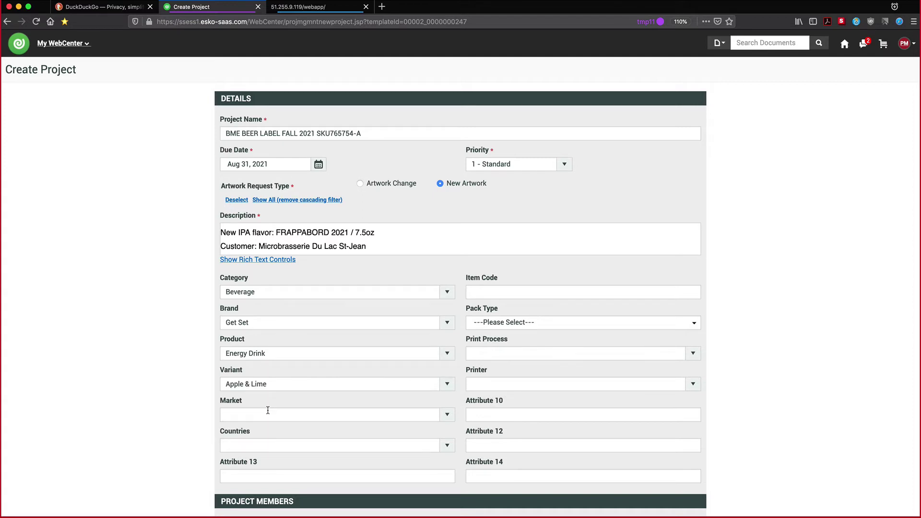
click(447, 414)
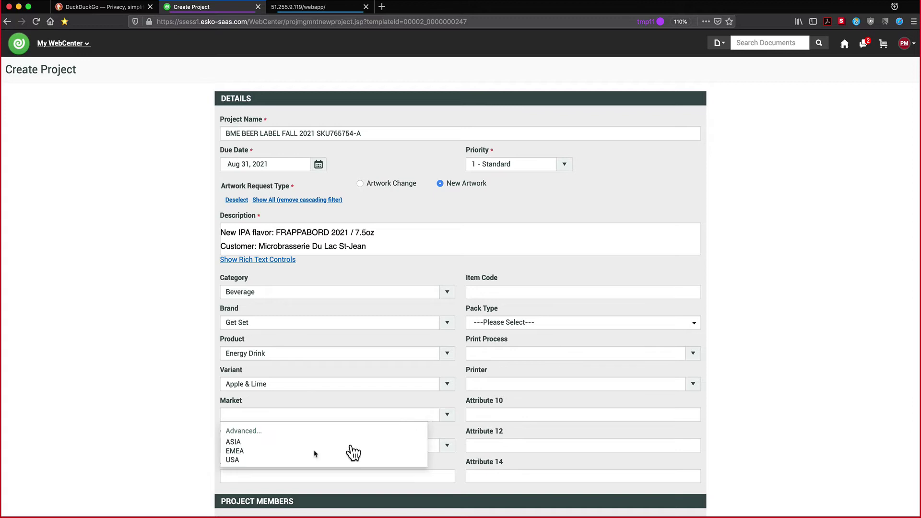
click(243, 460)
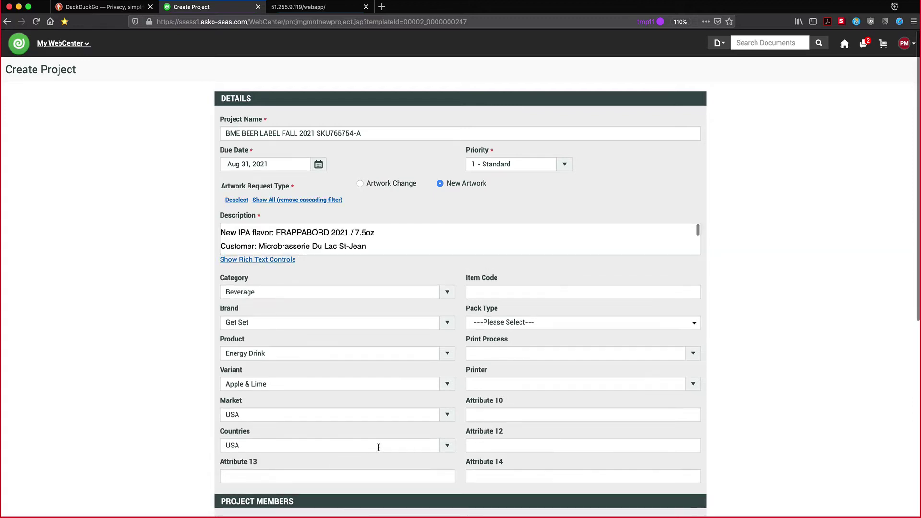
Copy SKU765754-A from the project name into the item code
click(509, 293)
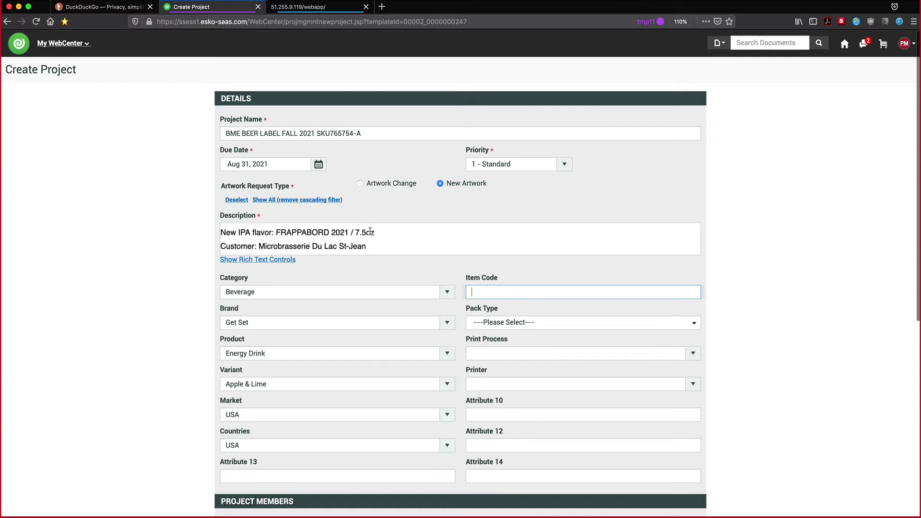
drag(393, 135, 317, 135)
key(super+c)
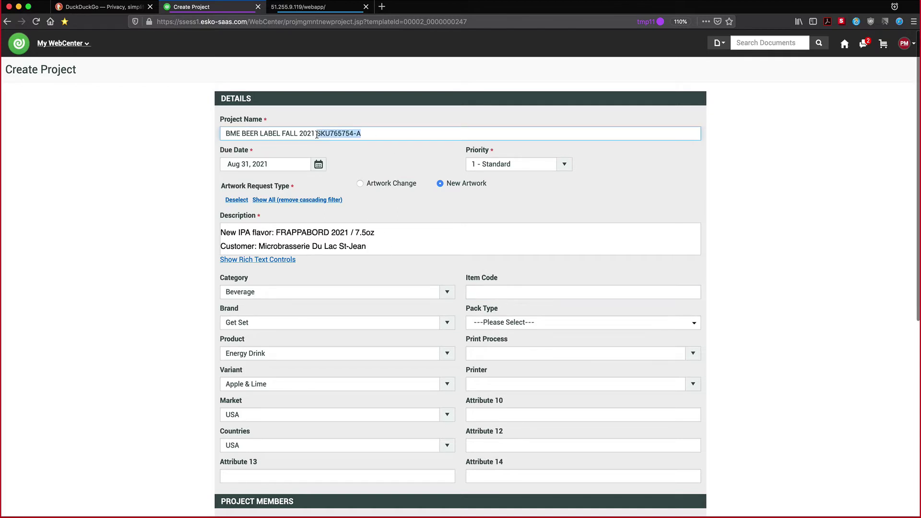
click(493, 290)
key(super+v)
Set the pack type to Can and the print process to Flexo, leaving the extra attributes blank
click(505, 324)
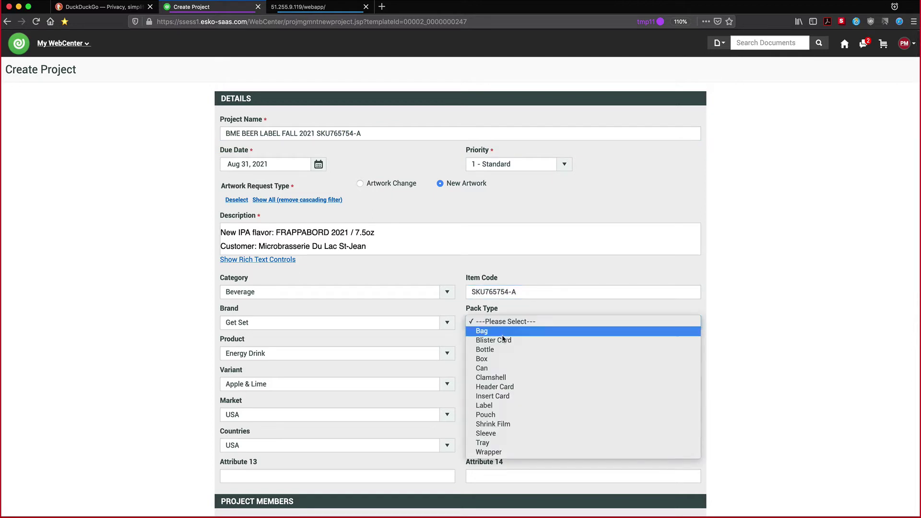
click(498, 369)
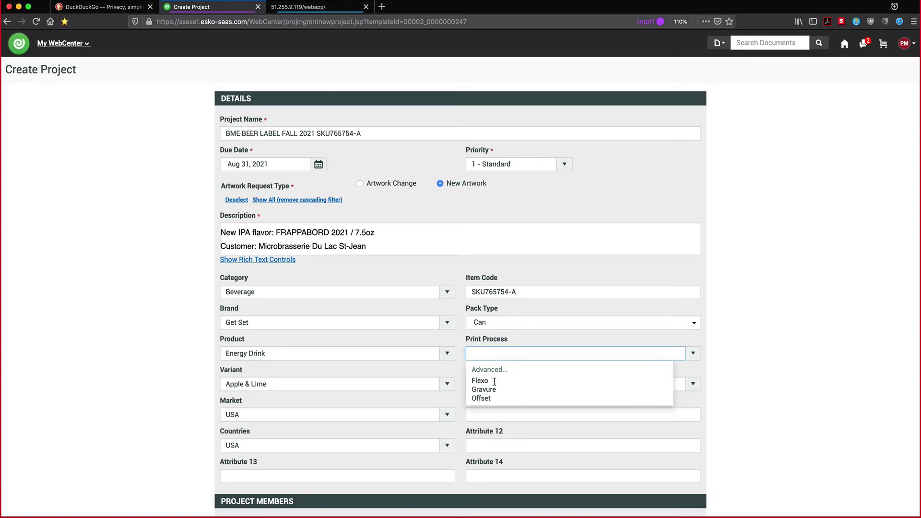
click(494, 380)
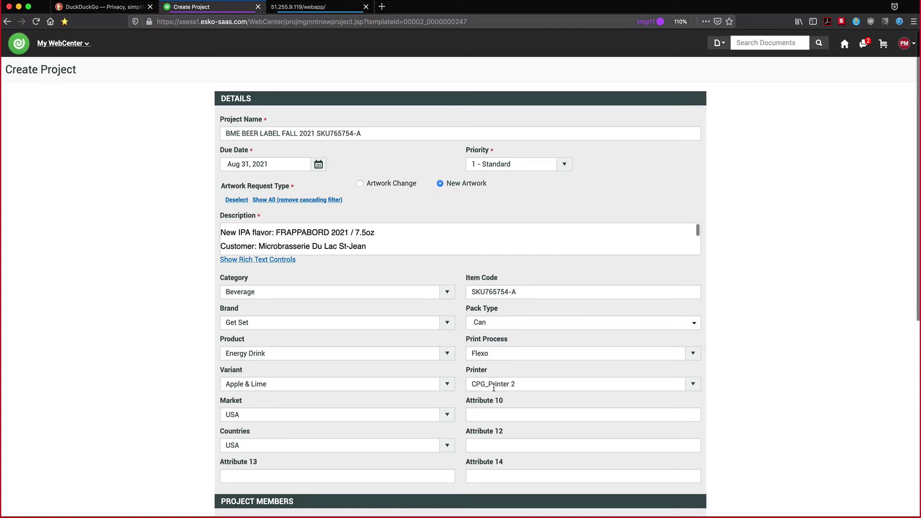
click(490, 414)
click(480, 446)
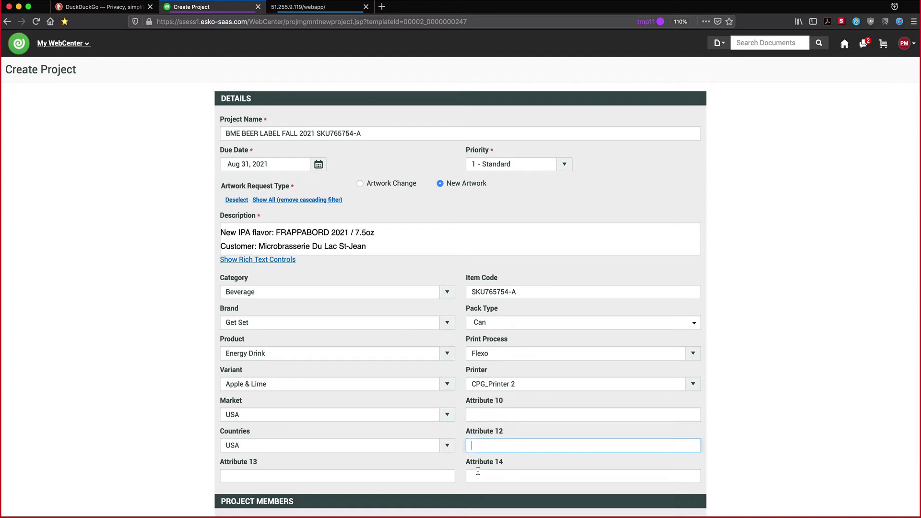
Review the preassigned project member groups and create the project
scroll(431, 473, down, 2)
scroll(431, 473, down, 1)
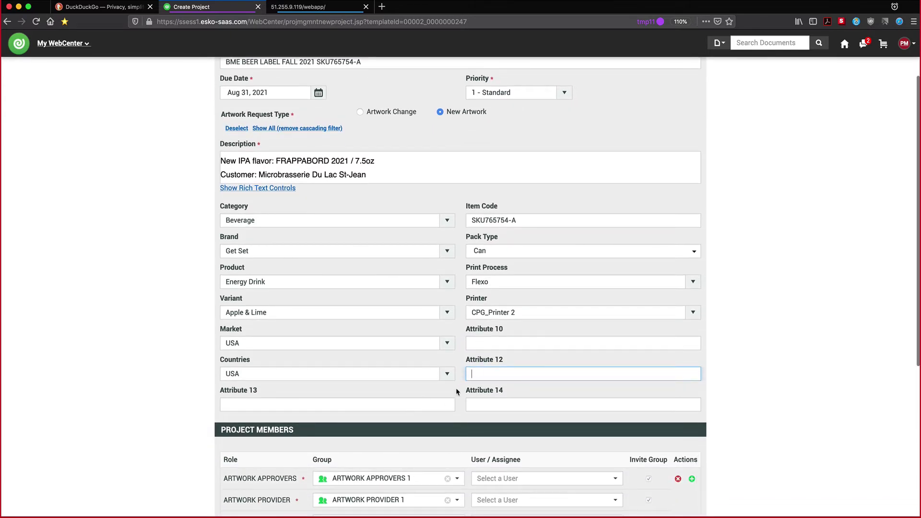
scroll(455, 388, down, 3)
scroll(457, 392, down, 3)
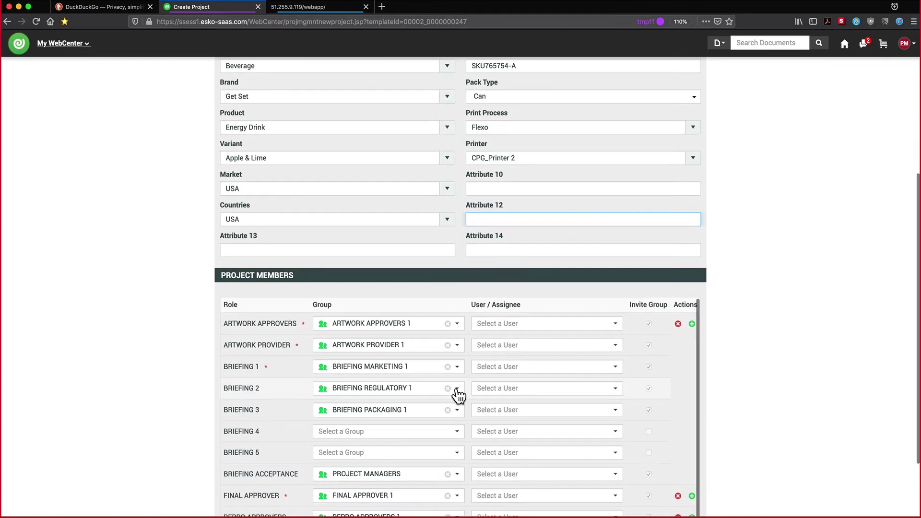
scroll(194, 405, down, 3)
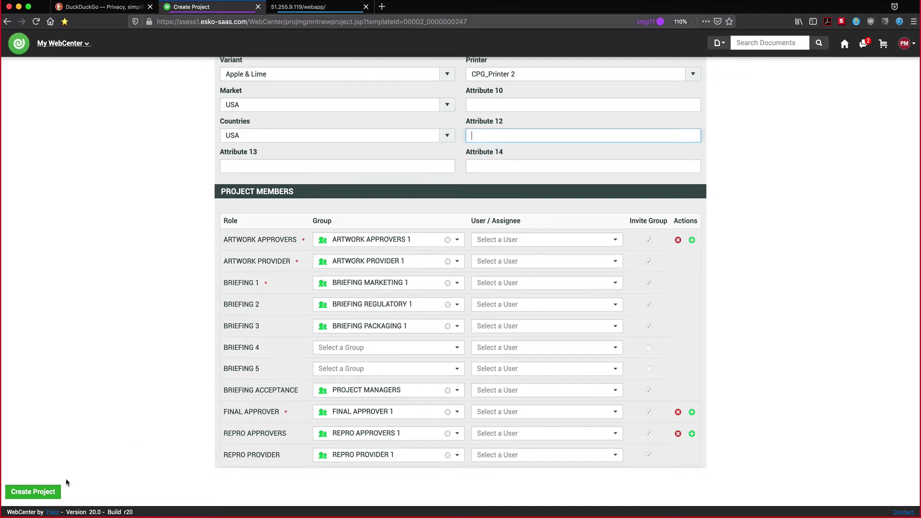
click(38, 494)
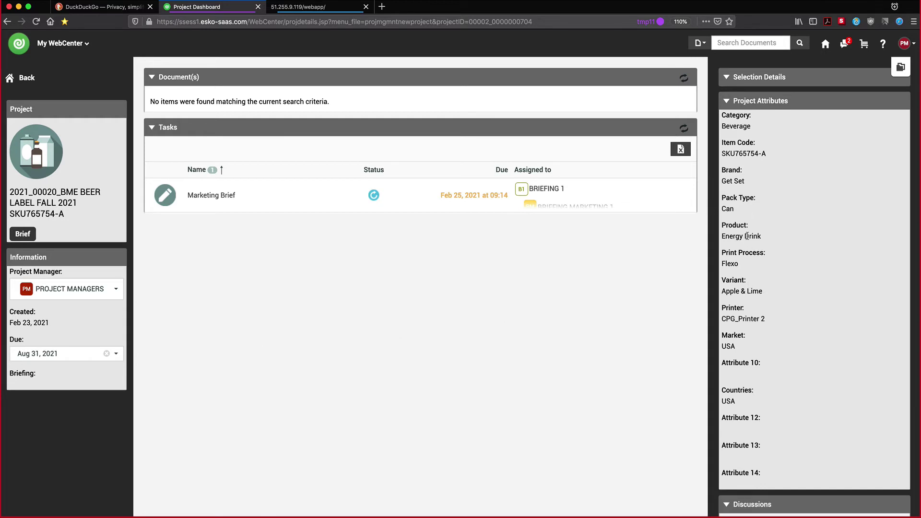
Collapse the project attributes and post a discussion titled "new beer can 2021!" with the message "exciting new flavor 2021" to everyone in the project
click(728, 105)
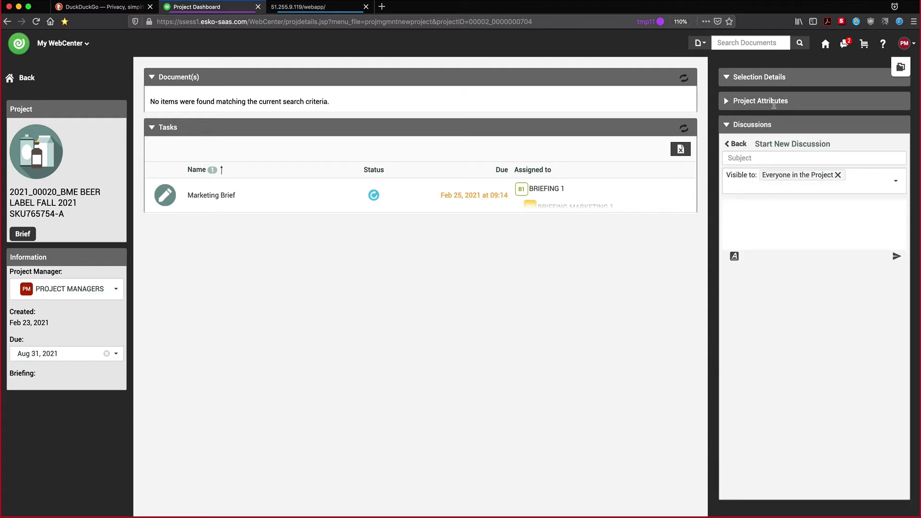
click(768, 157)
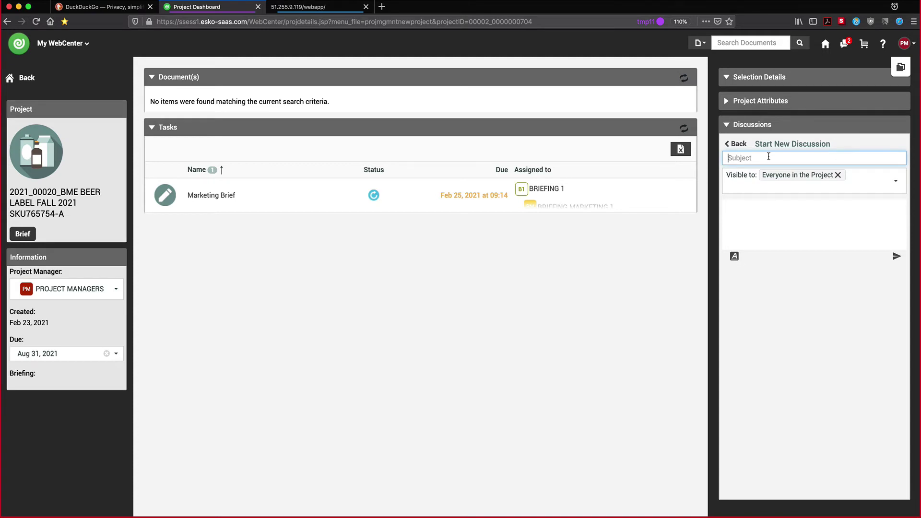
text(new beer can 2021!)
click(773, 213)
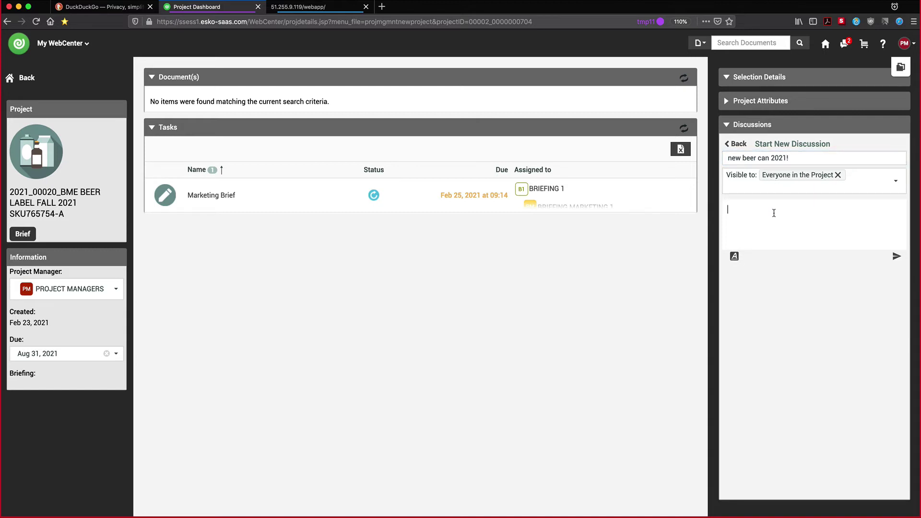
text(exciting new flavor 2021)
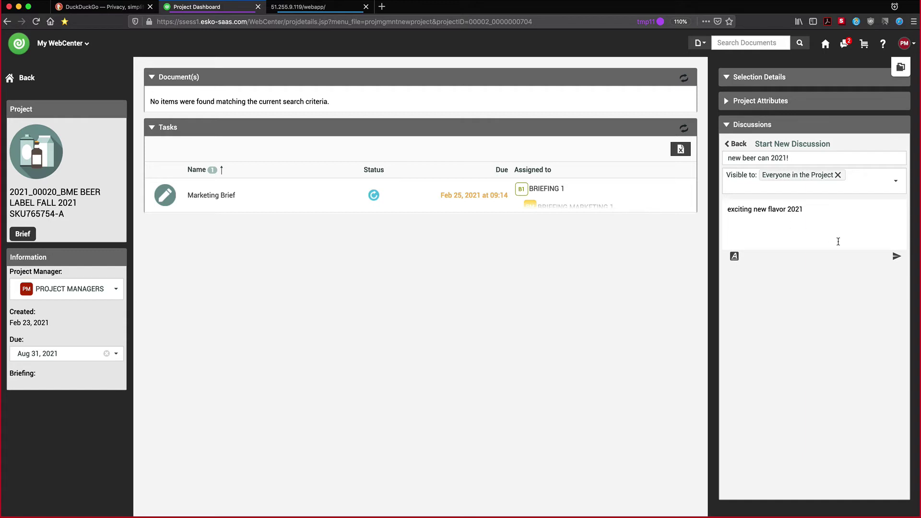
click(896, 257)
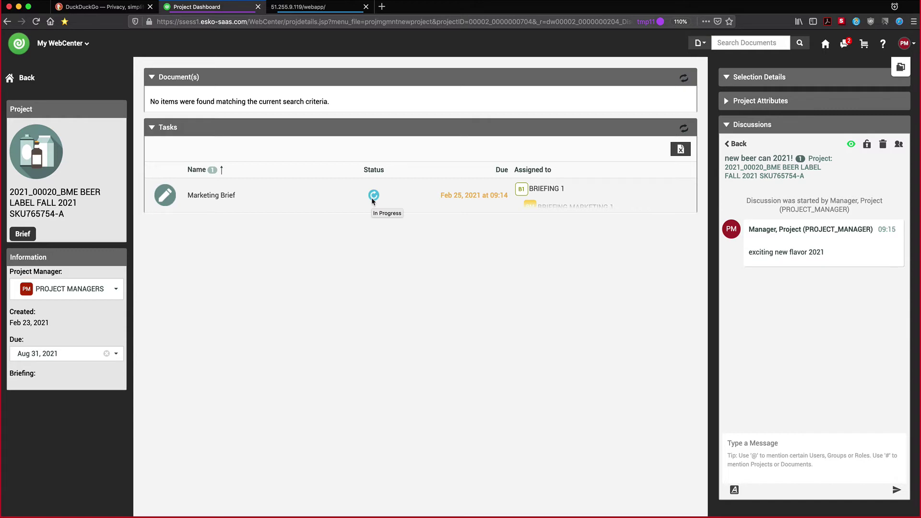
Log out of the project manager account and log in as BRIEFING_MARKETING with its saved password
click(905, 43)
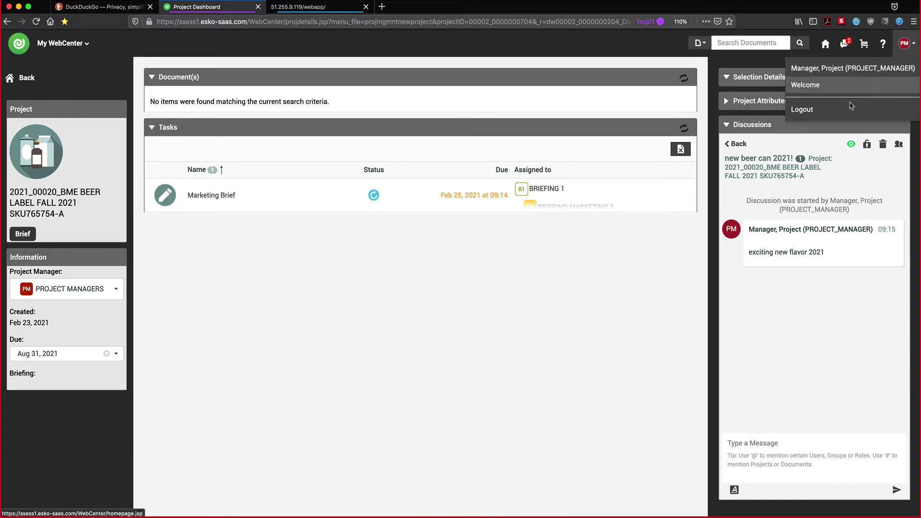
click(841, 114)
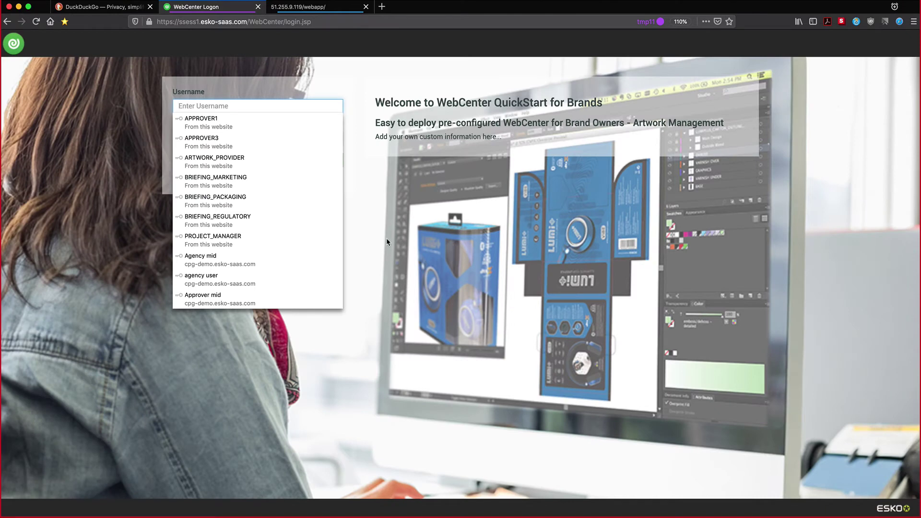
click(215, 186)
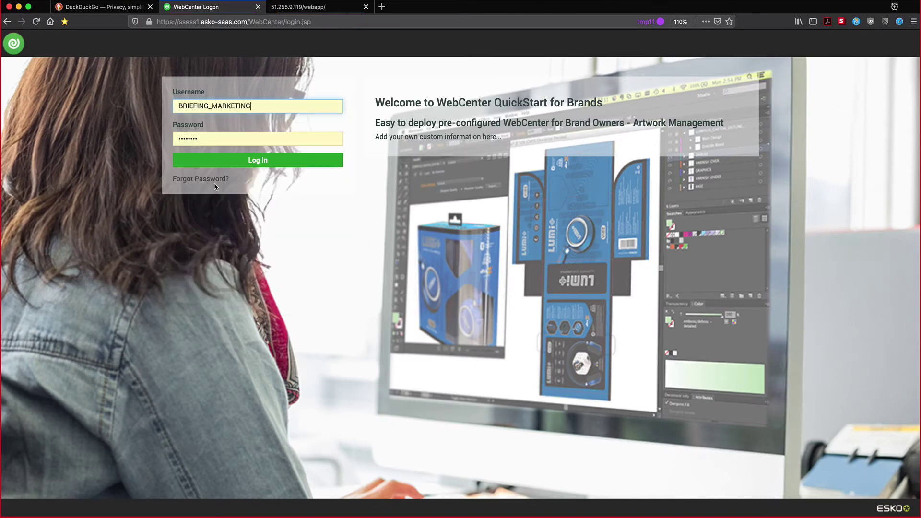
click(230, 163)
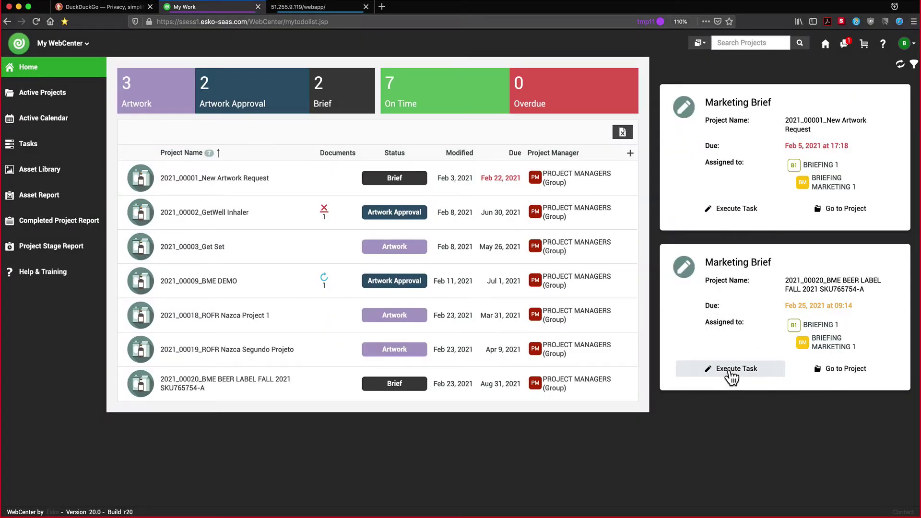
Open the Marketing Brief task for the BME BEER LABEL FALL 2021 project and review its details down to the brief section
click(729, 370)
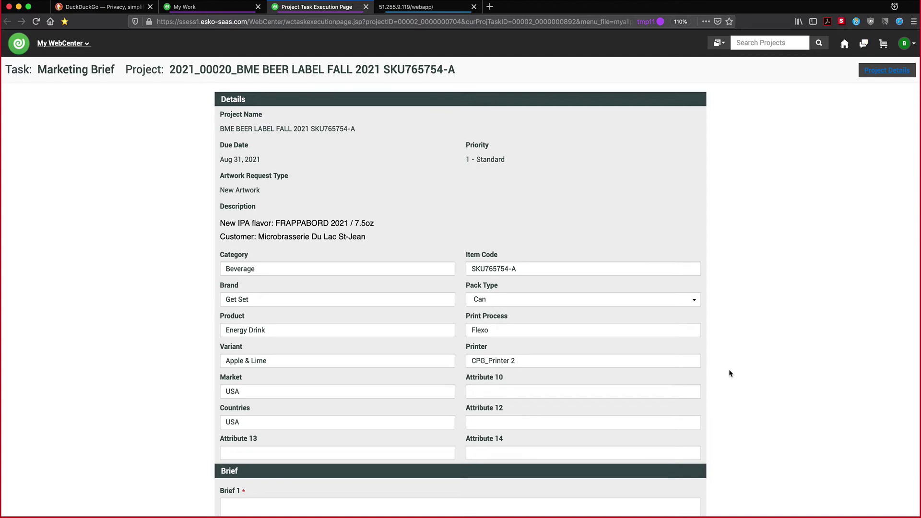
scroll(729, 373, down, 1)
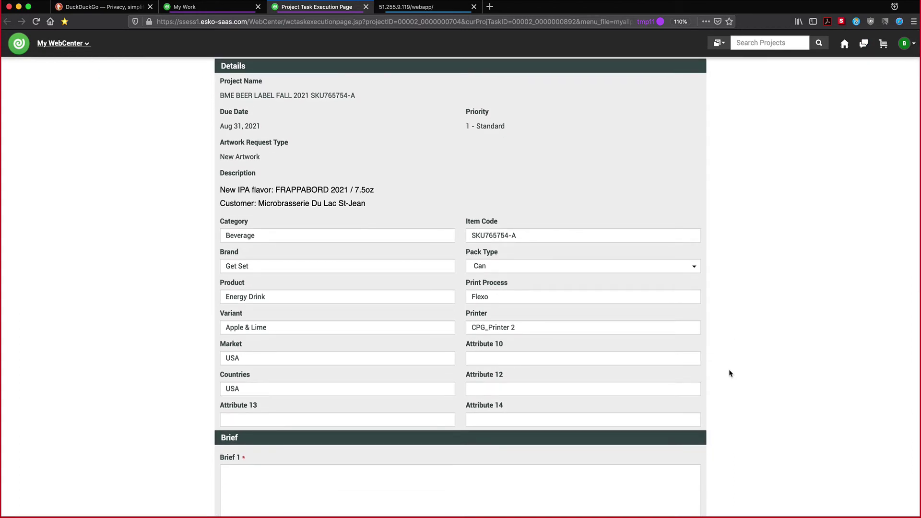
scroll(730, 373, down, 3)
scroll(729, 373, down, 2)
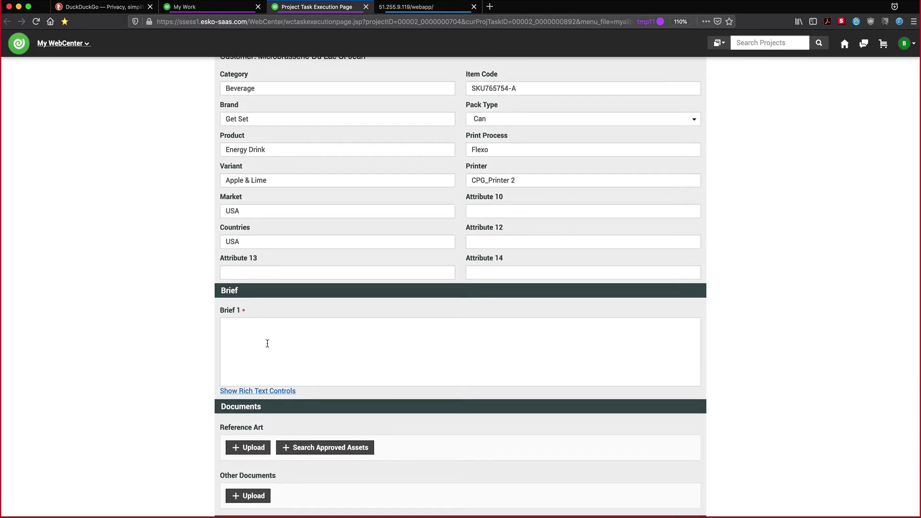
Copy the Marketing paragraph from the Word project briefing form into the task's Brief 1 field
key(super+Tab)
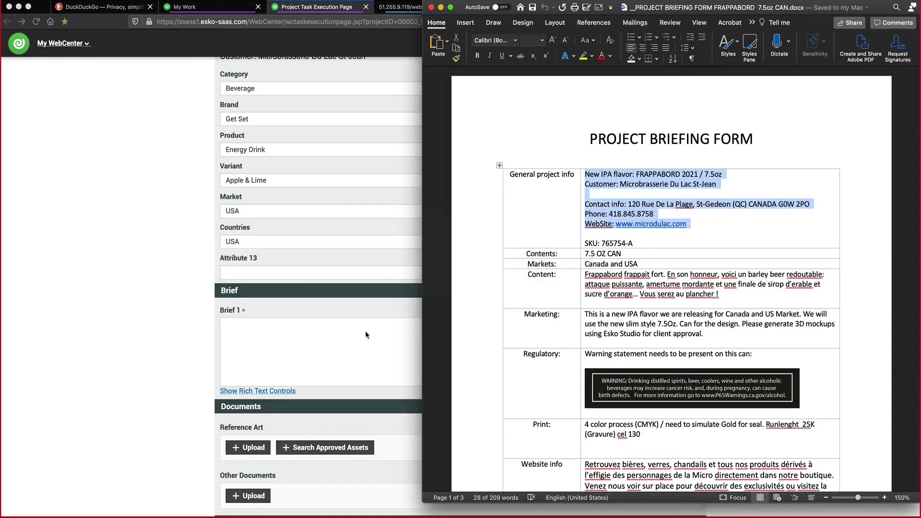
drag(703, 334, 586, 315)
key(super+c)
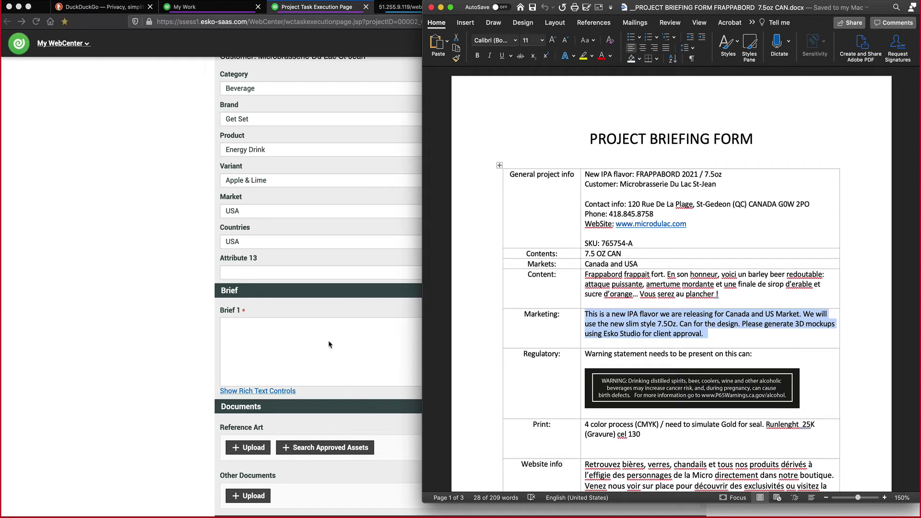
click(328, 342)
key(super+v)
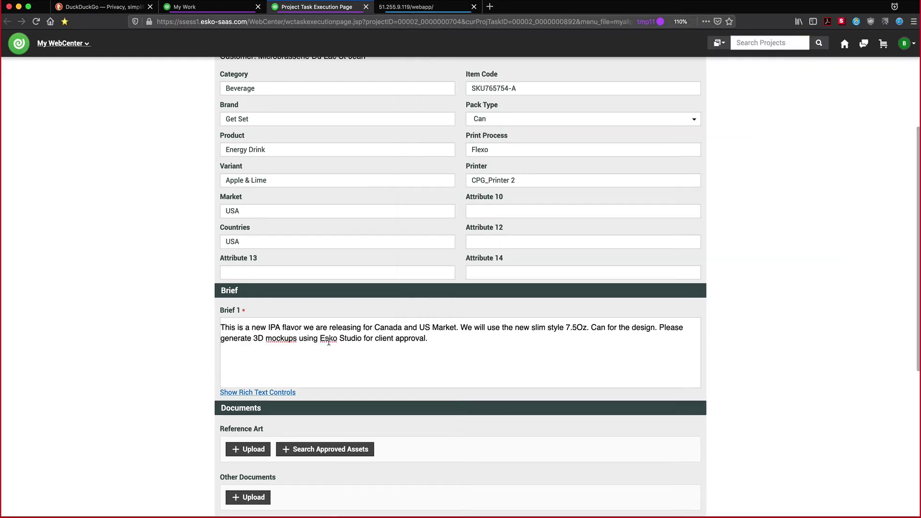
Add a Reference Art upload entry and browse to the BEER LABELS folder within _BME DEMO FILES
scroll(321, 367, down, 5)
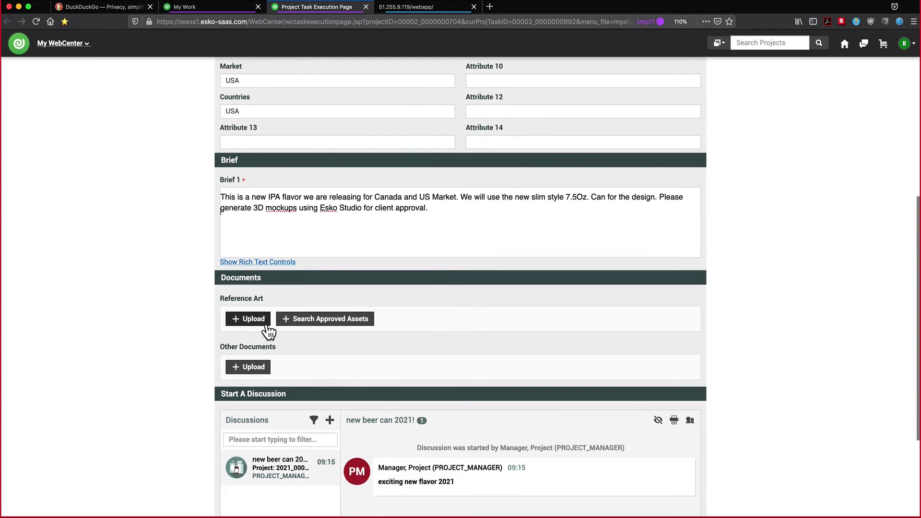
click(263, 329)
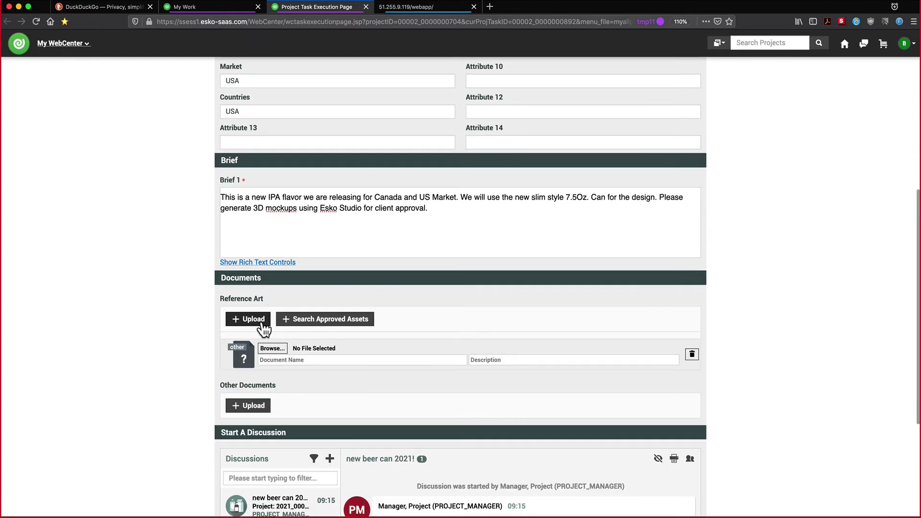
click(272, 349)
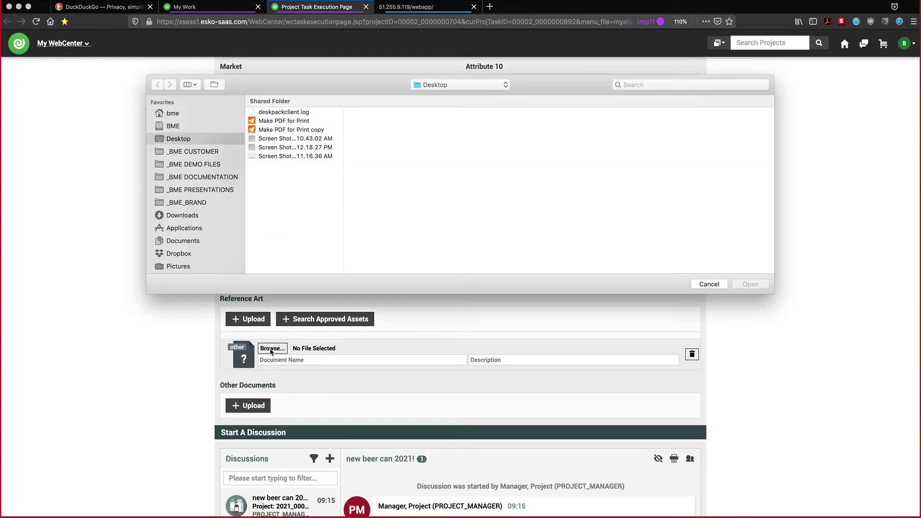
click(189, 164)
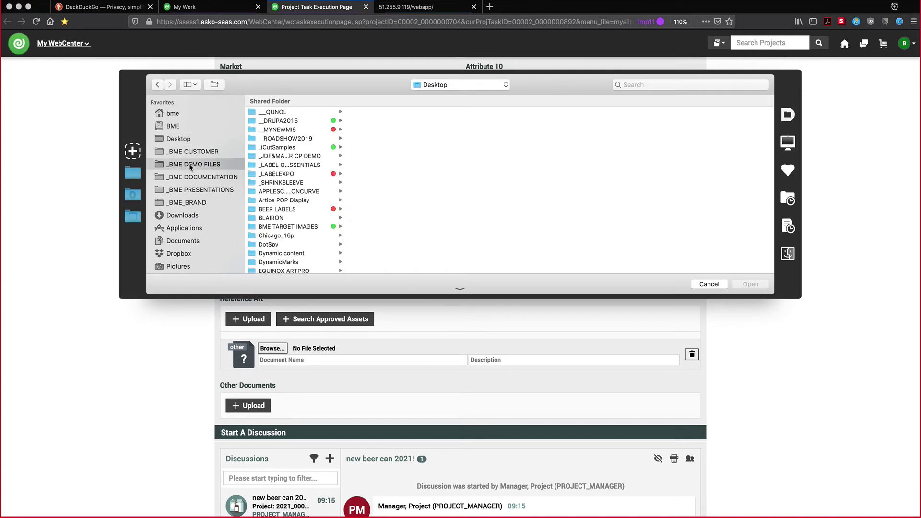
scroll(290, 214, up, 15)
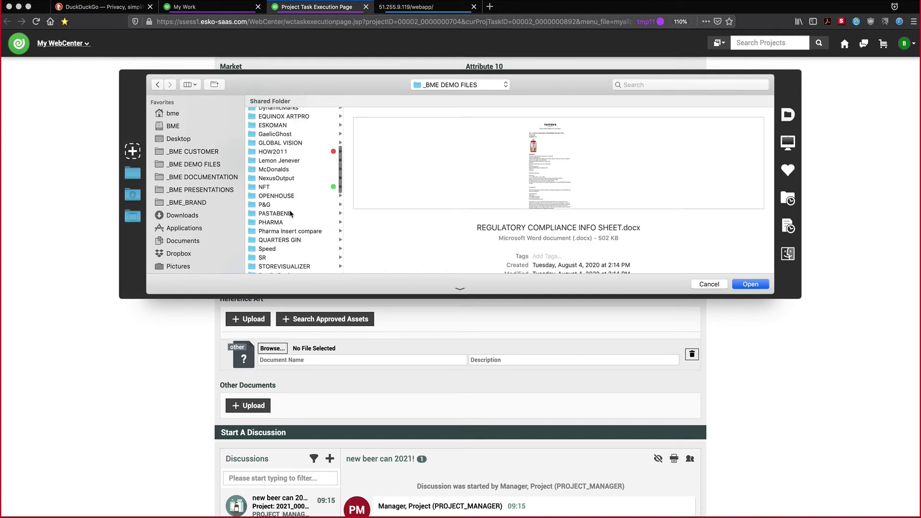
click(287, 203)
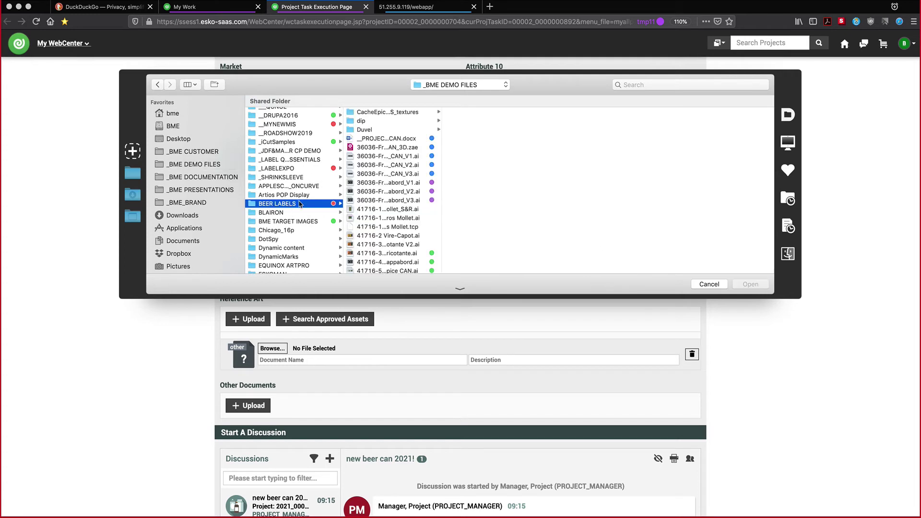
Widen the file name column and upload the image Reference Art 36036 Frappabord Bottle 2020 as reference art
click(411, 165)
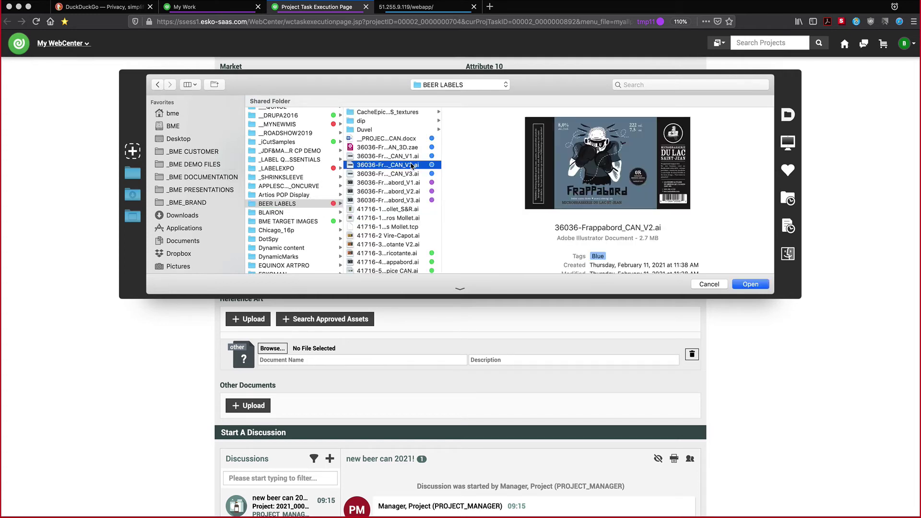
key(Return)
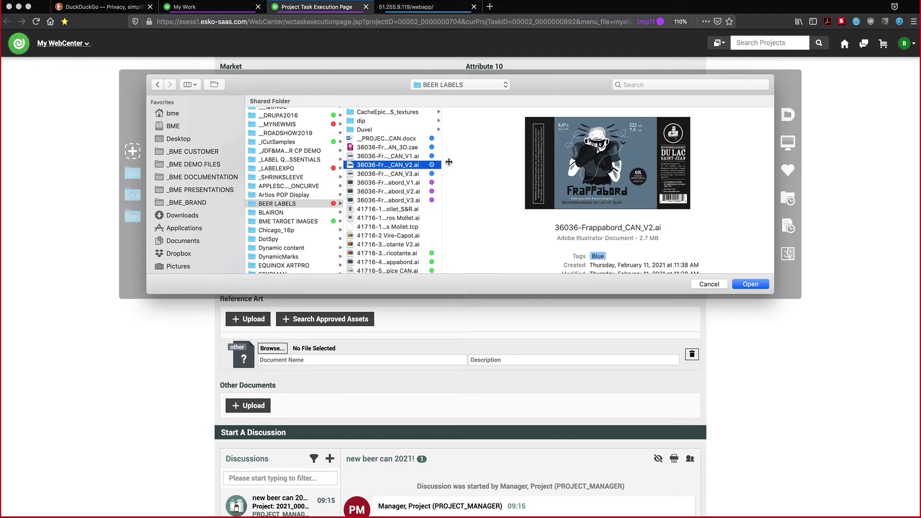
drag(449, 162, 496, 162)
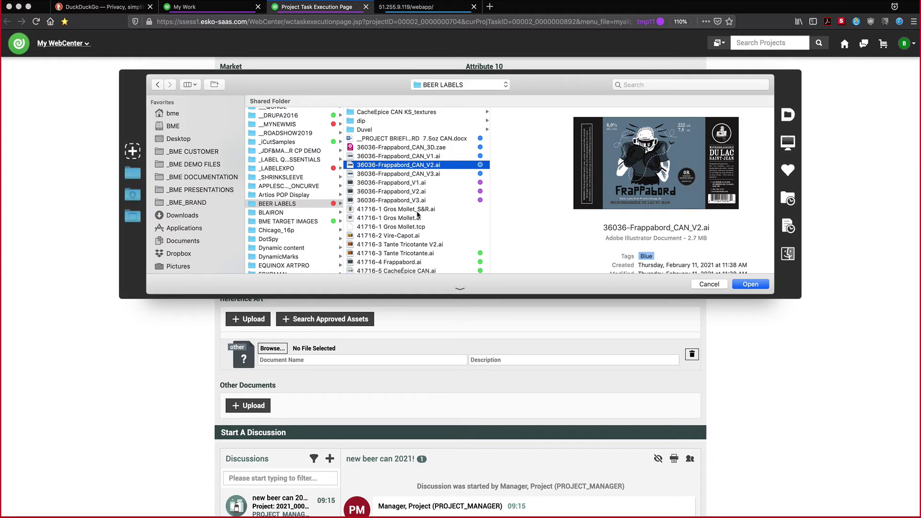
scroll(416, 212, down, 5)
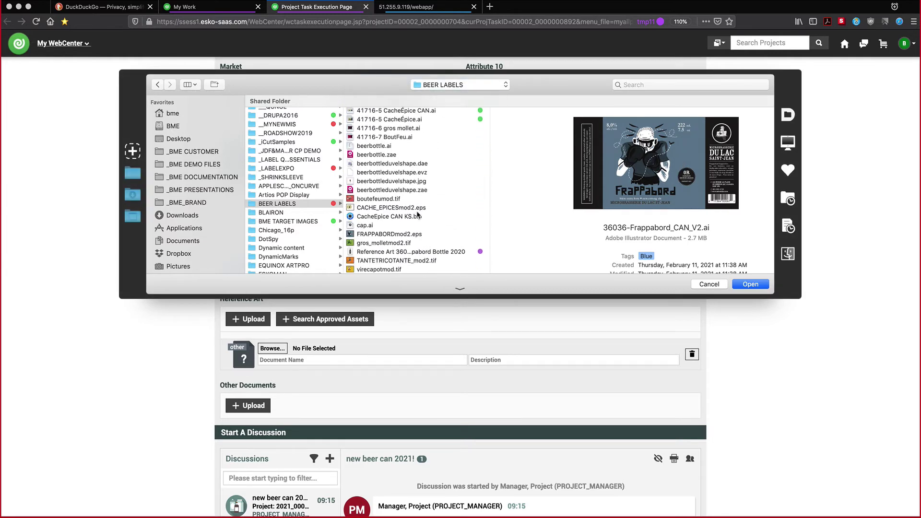
click(415, 253)
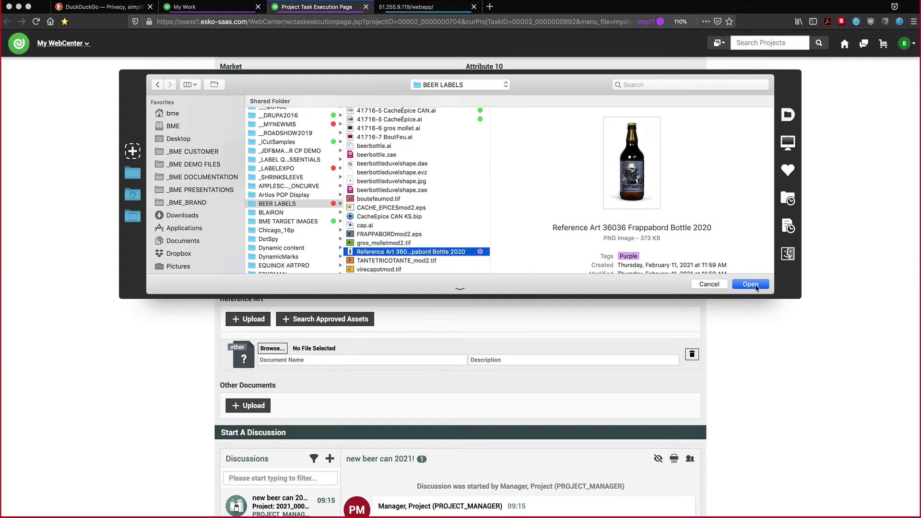
click(756, 287)
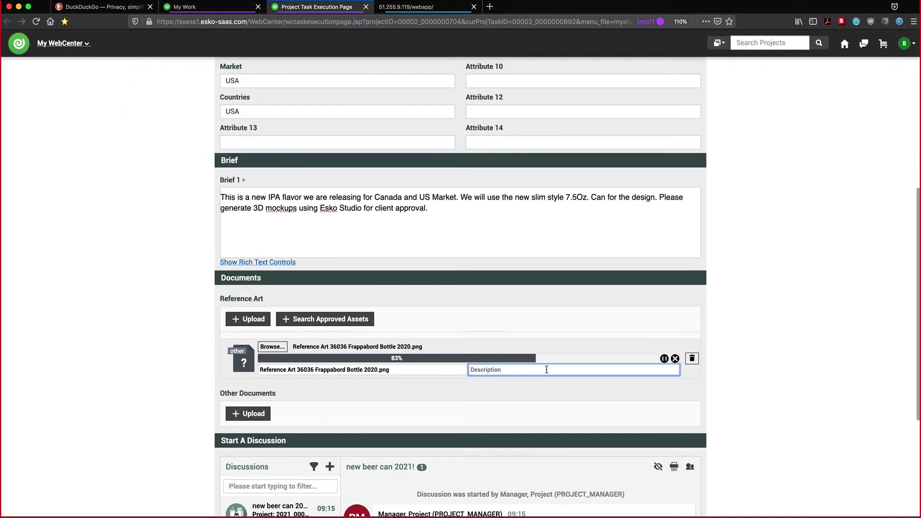
Describe the uploaded reference art as "ref only!" and look through the approved assets without adding any
text(ref only!)
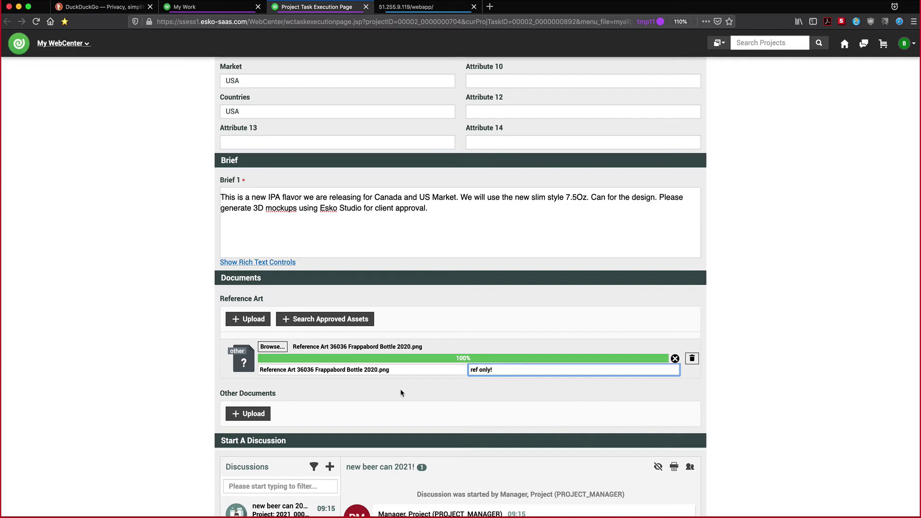
click(319, 324)
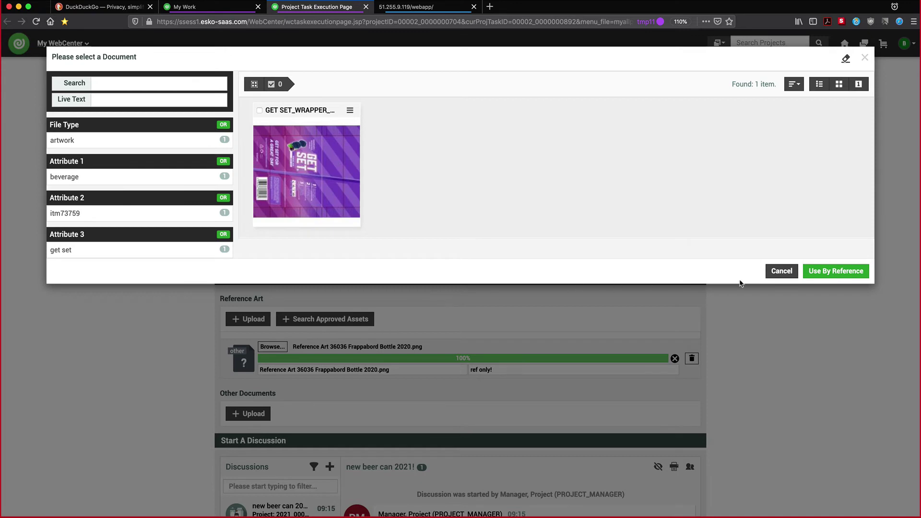
click(770, 275)
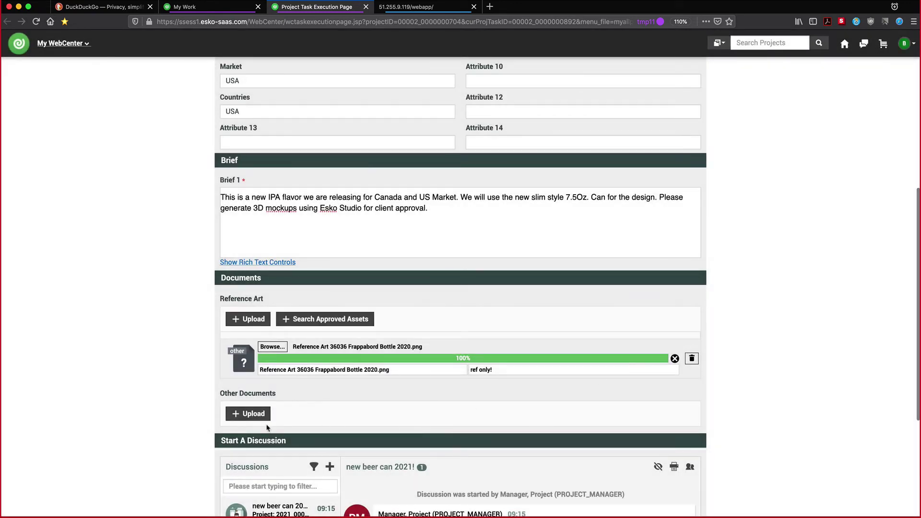
Upload the file "__PROJECT BRIEFING FORM FRAPPABORD 7.5oz CAN.docx" under Other Documents
click(243, 418)
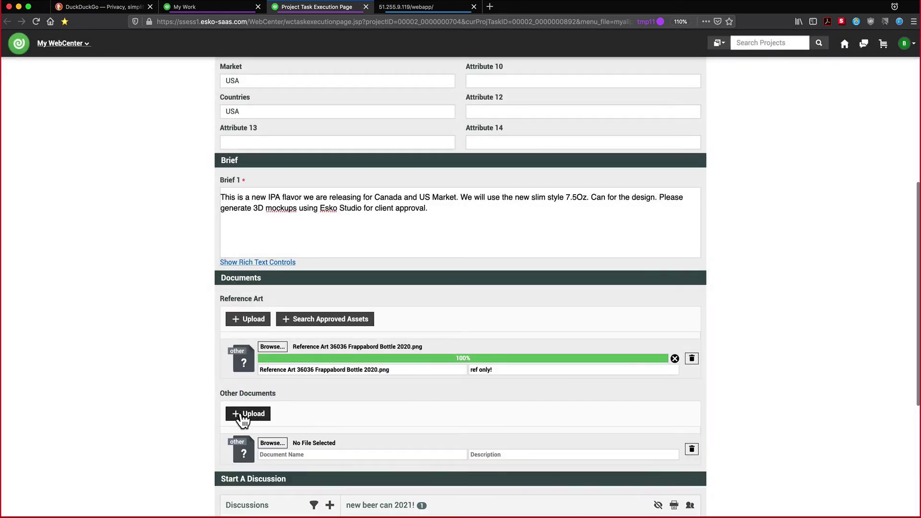
click(267, 445)
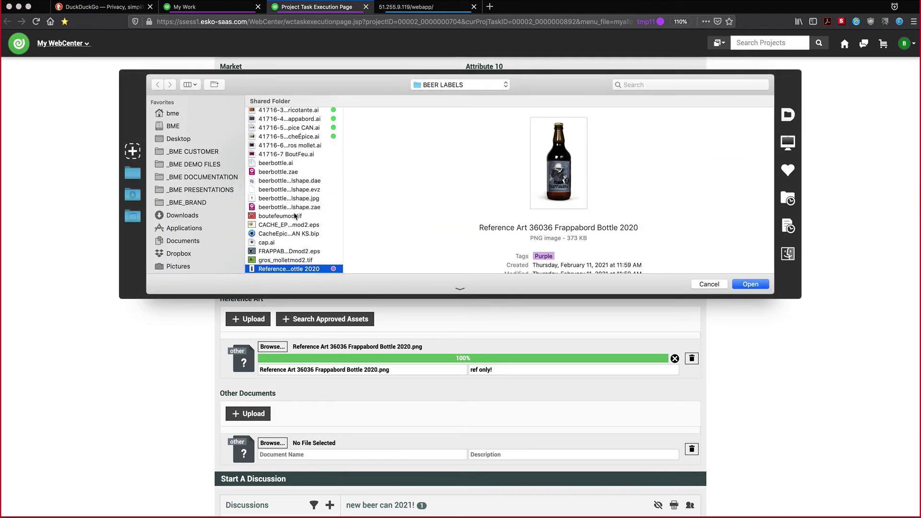
scroll(295, 216, up, 8)
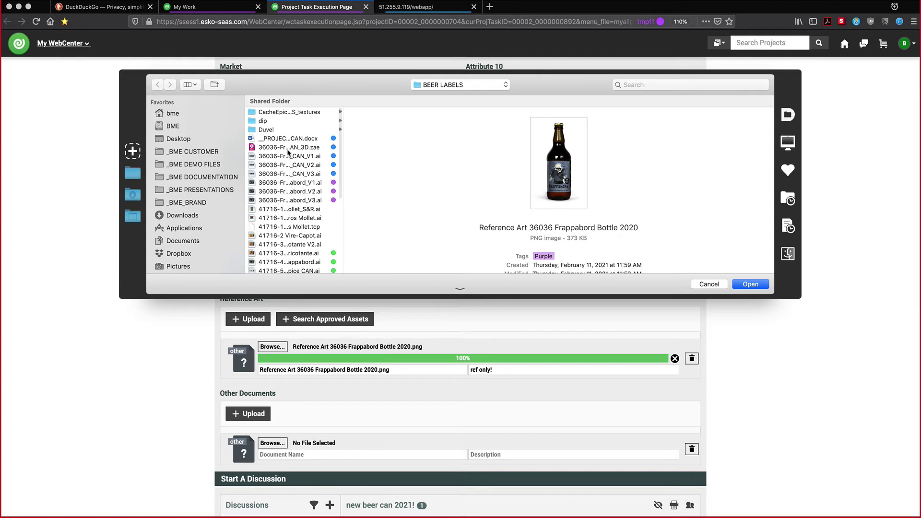
click(287, 139)
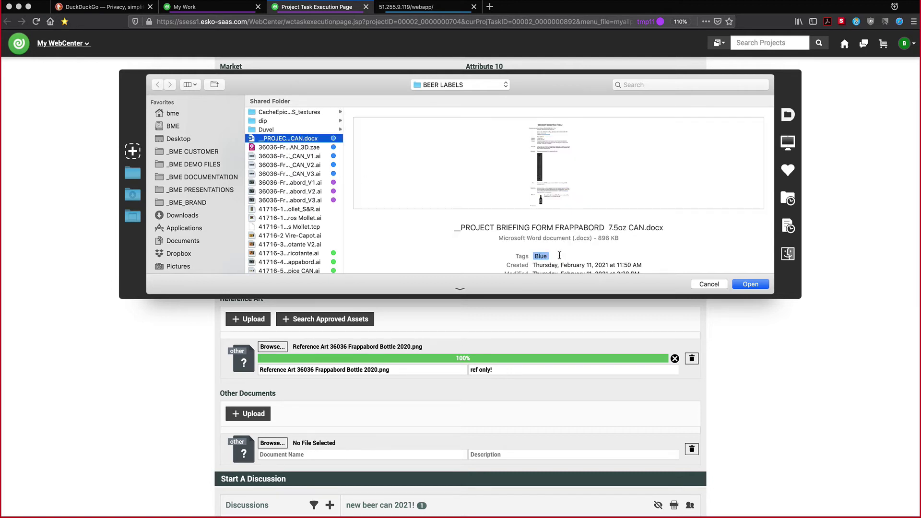
click(741, 285)
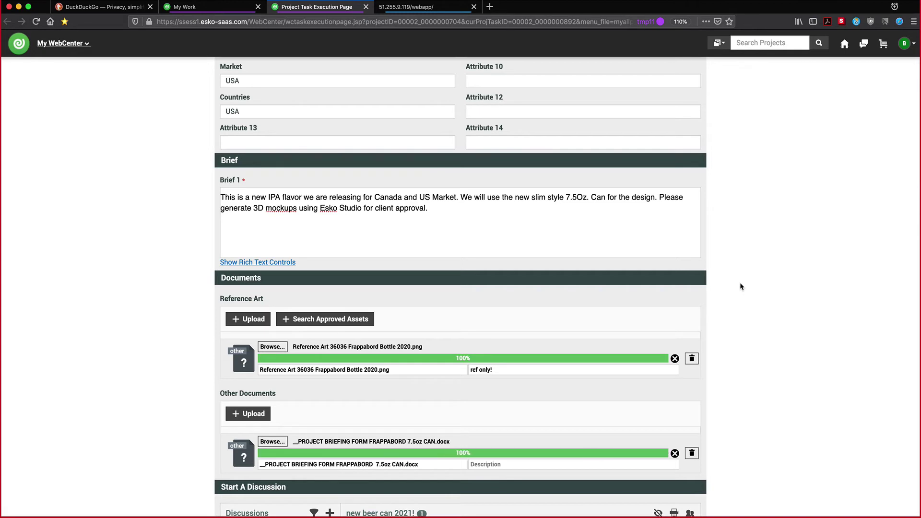
Complete the Marketing Brief task and confirm its completion
scroll(740, 286, down, 4)
scroll(740, 286, down, 2)
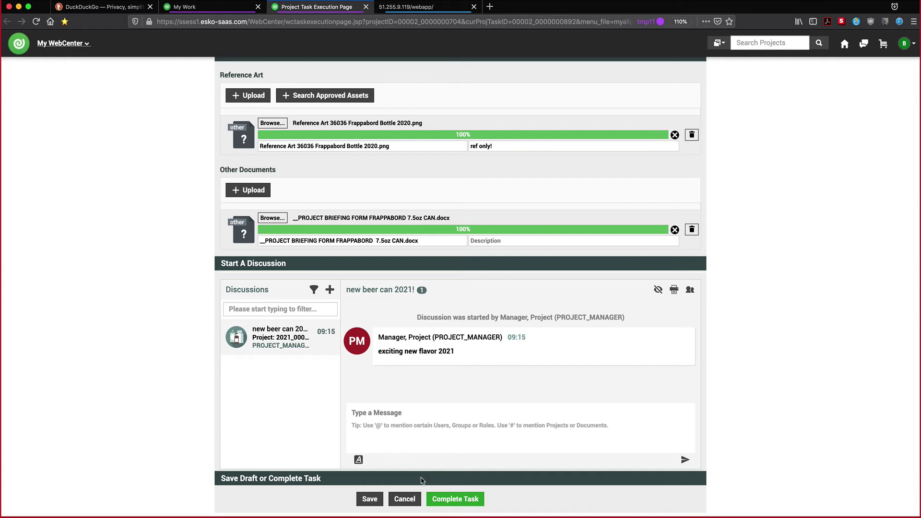
click(441, 502)
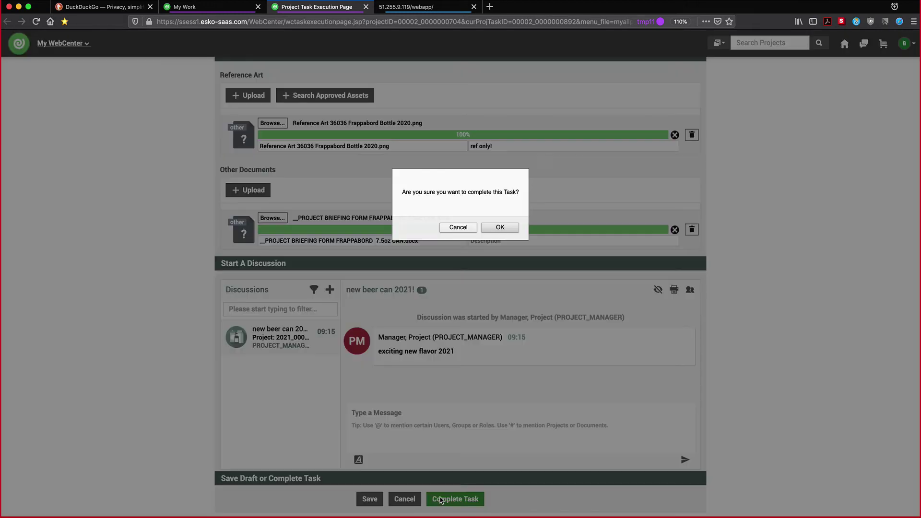
click(499, 228)
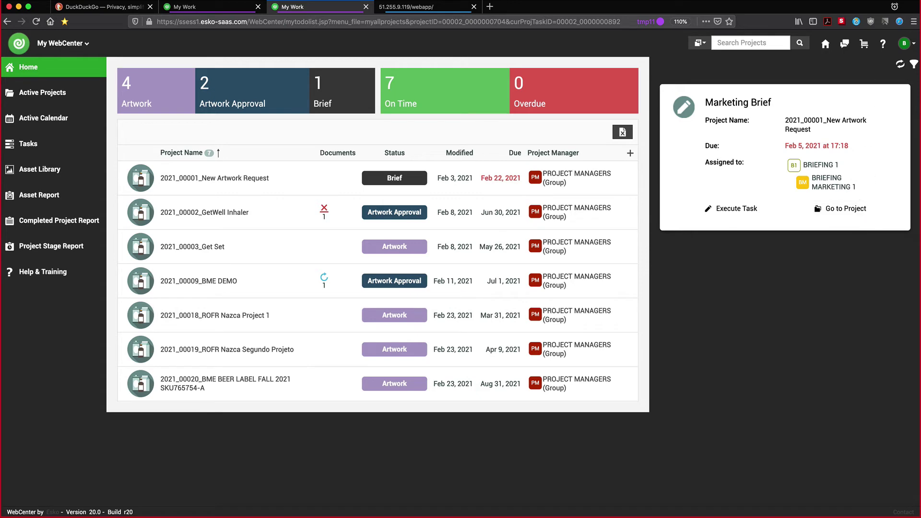
Log out of the marketing briefing account and log in as ARTWORK_PROVIDER with its saved password
click(905, 43)
click(855, 115)
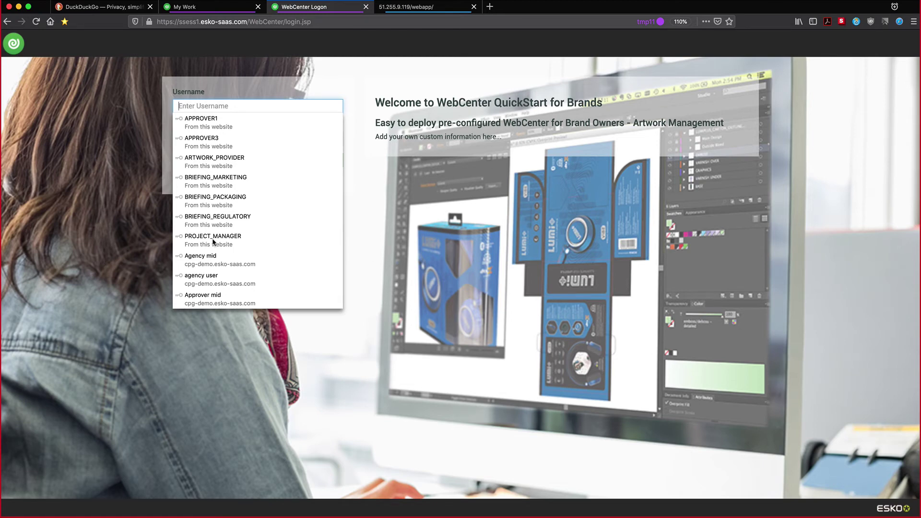
click(204, 165)
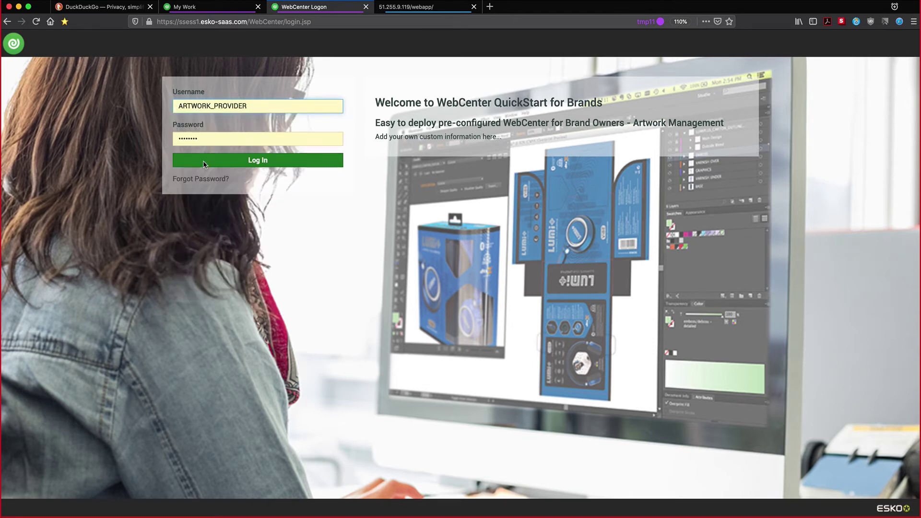
click(204, 160)
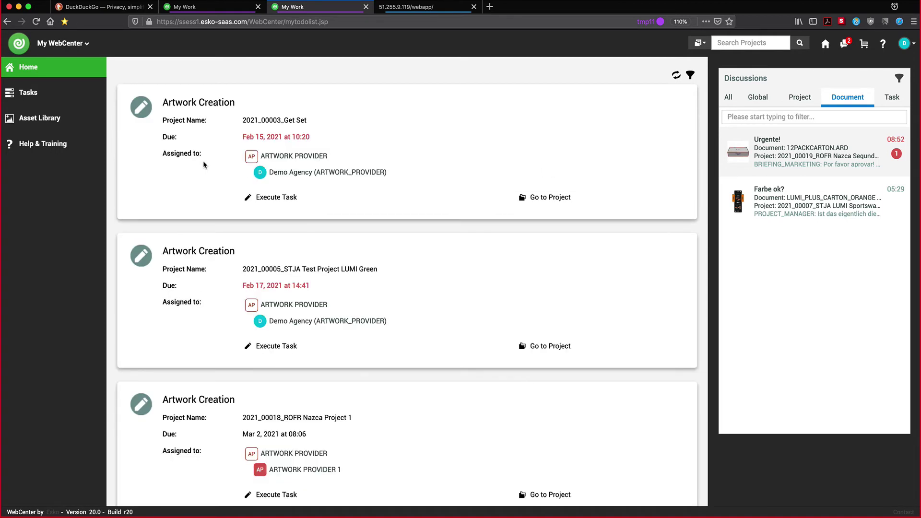
Expand the task list to show the remaining entries and review the assigned Artwork Creation tasks
scroll(204, 165, down, 3)
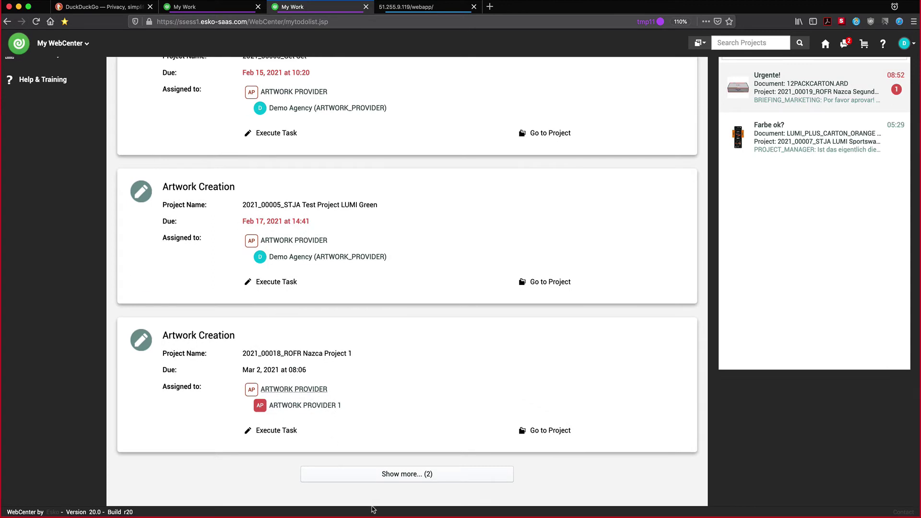
click(368, 472)
scroll(368, 474, down, 3)
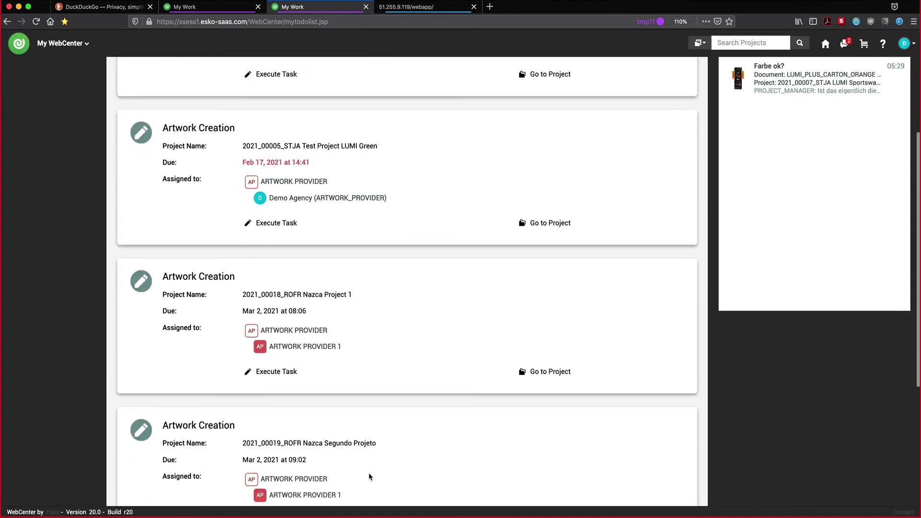
scroll(368, 473, down, 2)
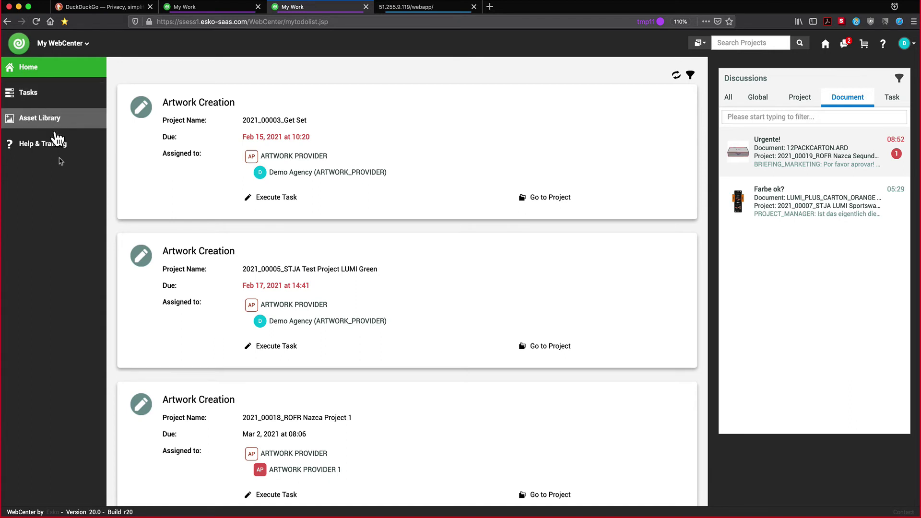
Open the Artwork Creation task of project 2021_00020_BME BEER LABEL FALL 2021 SKU765754-A for execution and review its brief, reference documents and discussion
scroll(187, 350, down, 6)
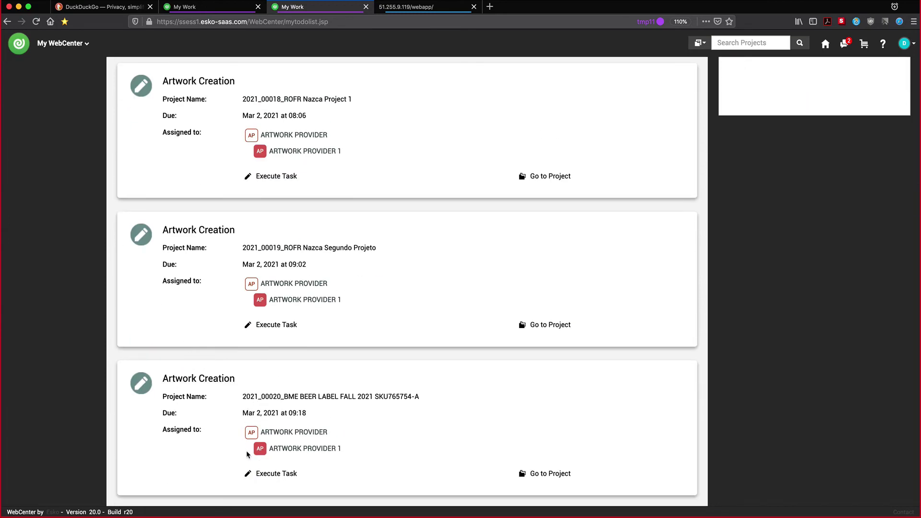
click(276, 474)
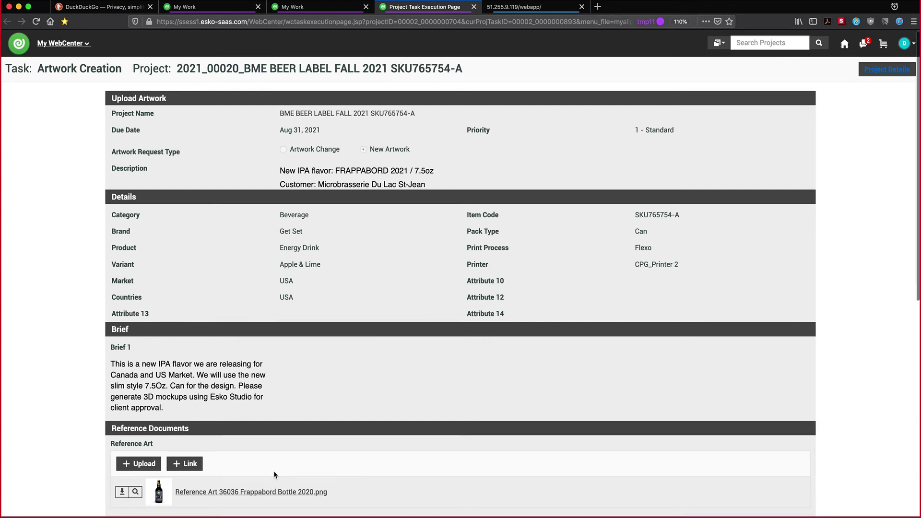
scroll(273, 472, down, 2)
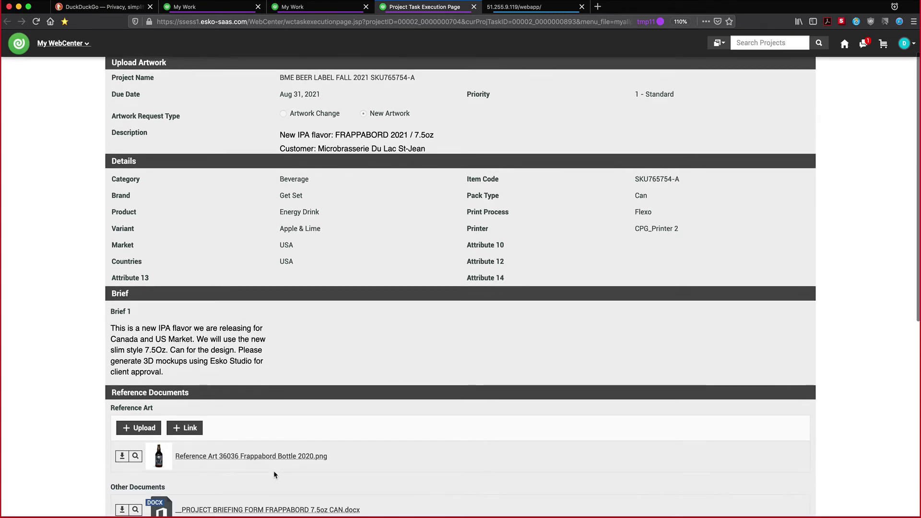
scroll(274, 474, down, 8)
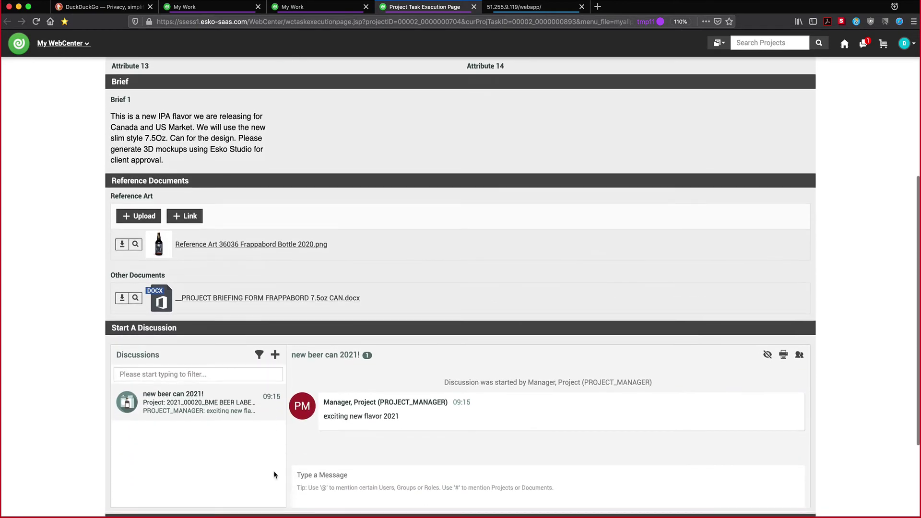
scroll(273, 475, down, 1)
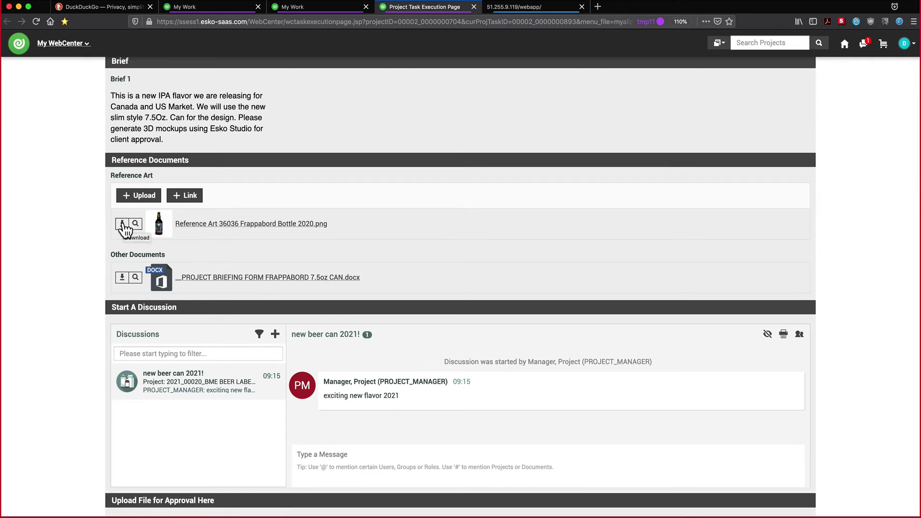
scroll(103, 247, down, 5)
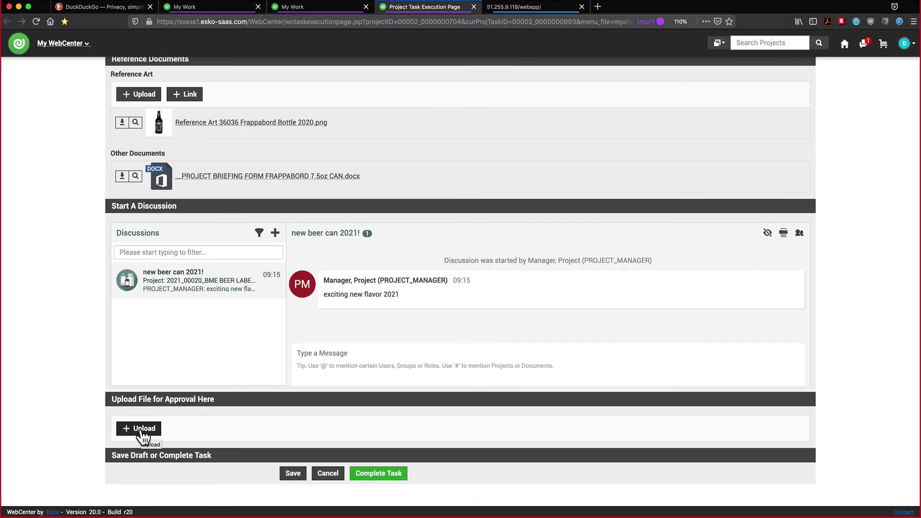
Switch to Adobe Illustrator to view the Frappabord can artwork with its 3D Studio preview, and return to the WebCenter task page
key(super+Tab)
key(super+Tab)
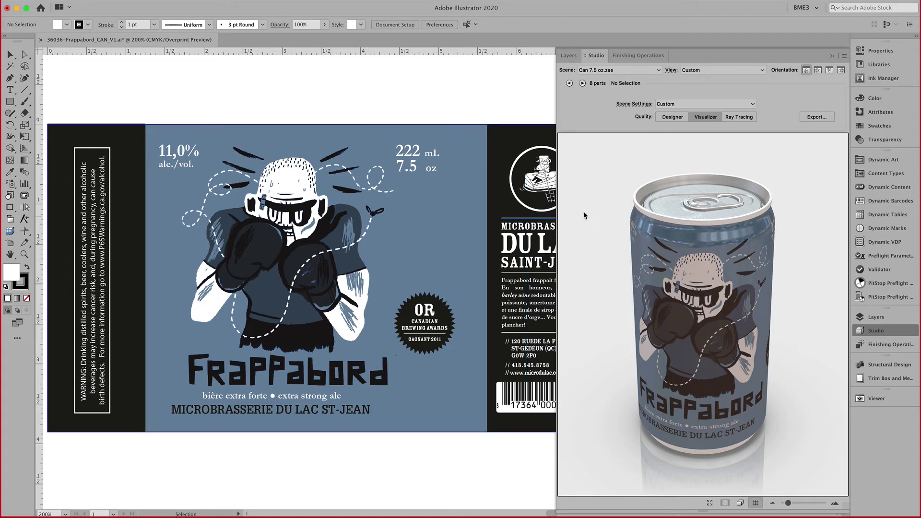
key(a)
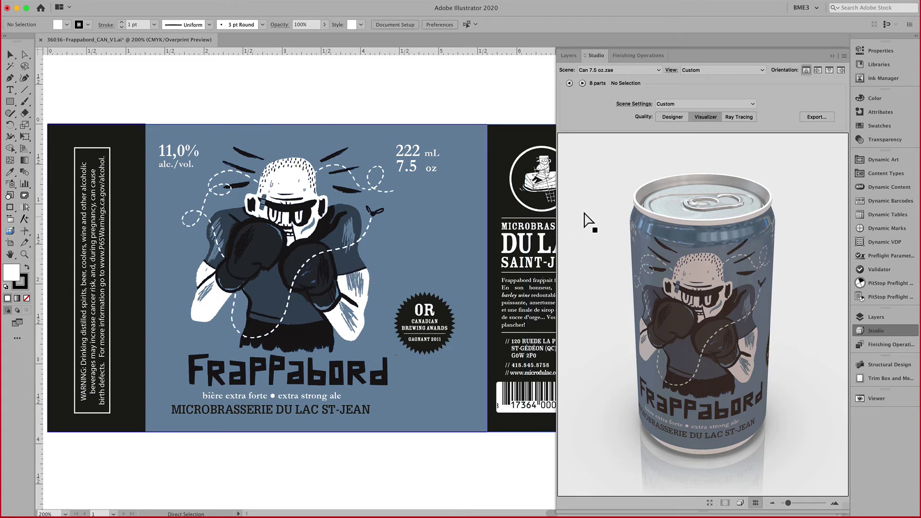
key(super+Tab)
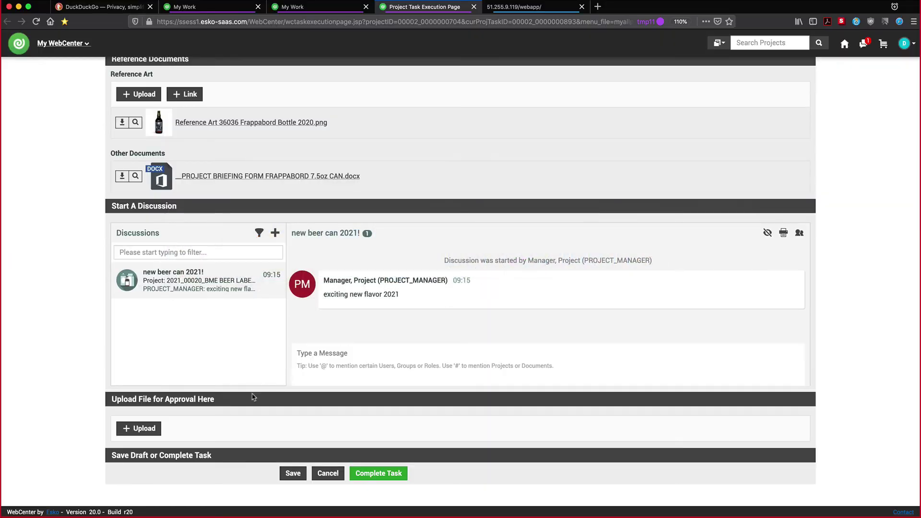
Upload 36036-Frappabord_CAN_V1.ai as the file for approval with the description "version 1"
click(149, 434)
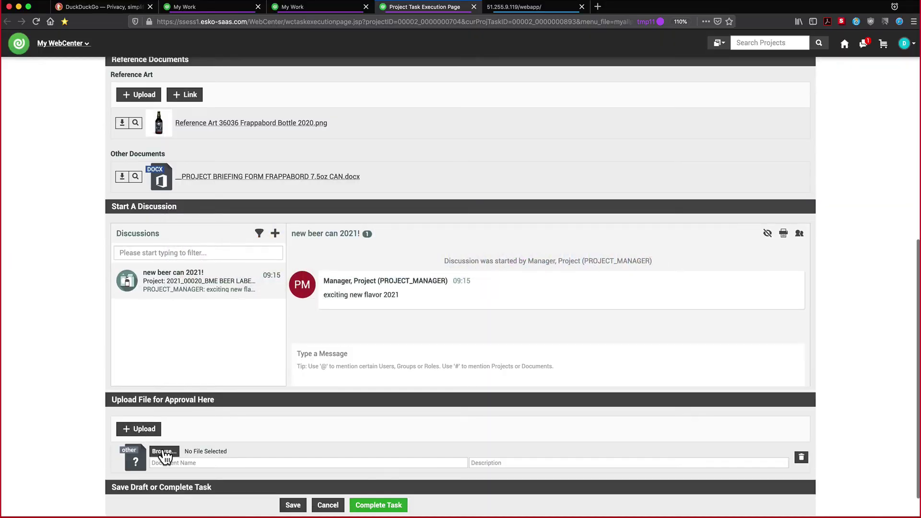
click(163, 453)
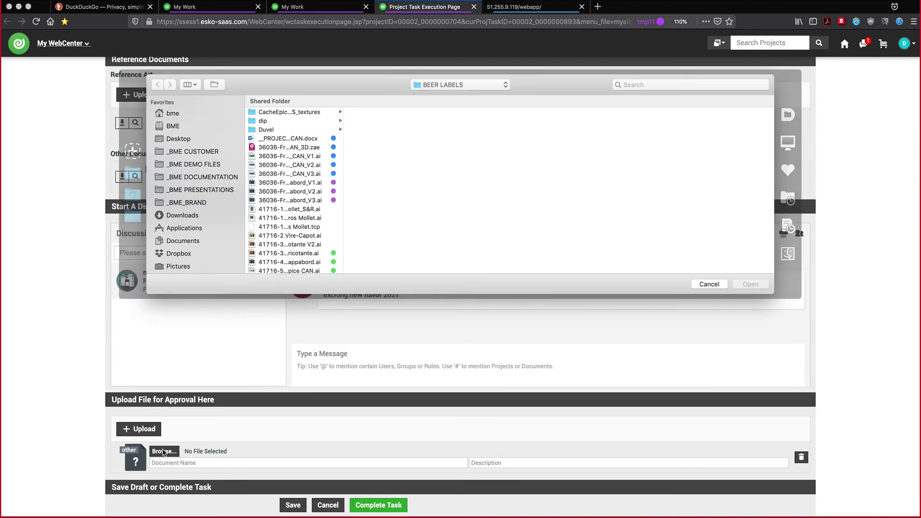
click(312, 156)
click(746, 285)
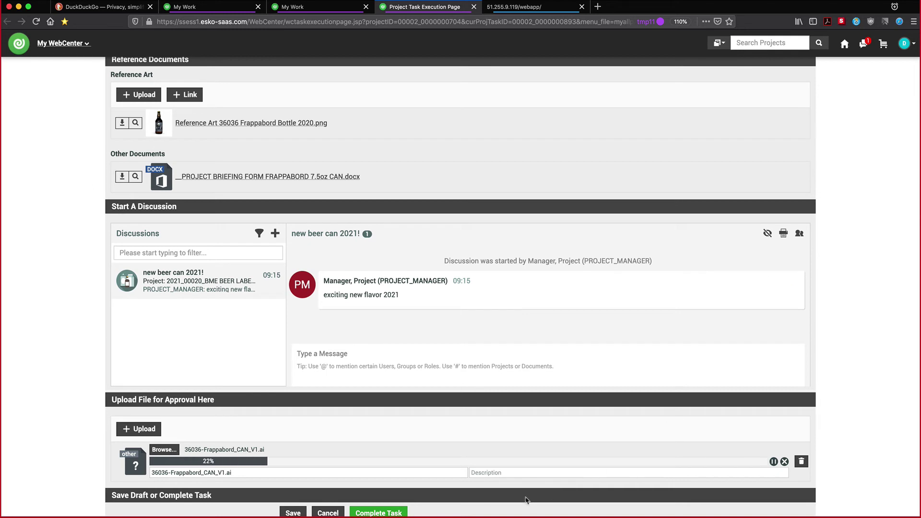
click(504, 471)
text(ver)
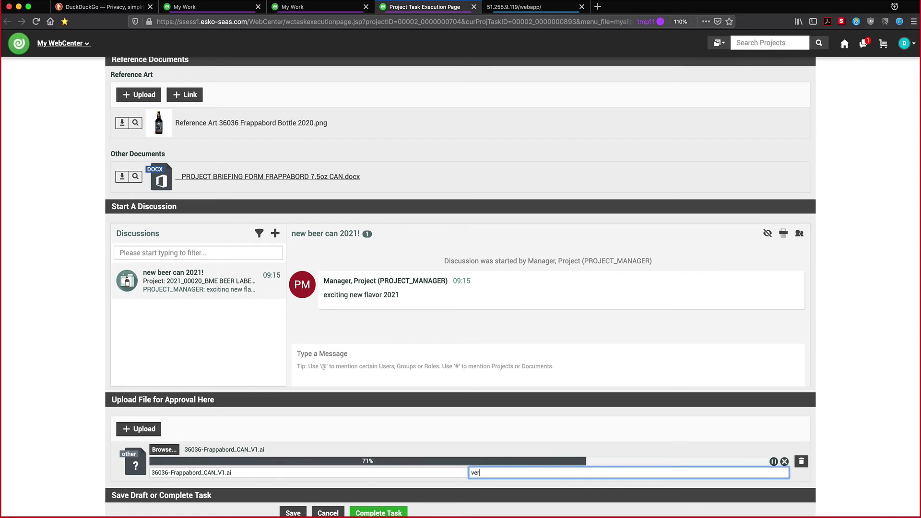
text(sion 1)
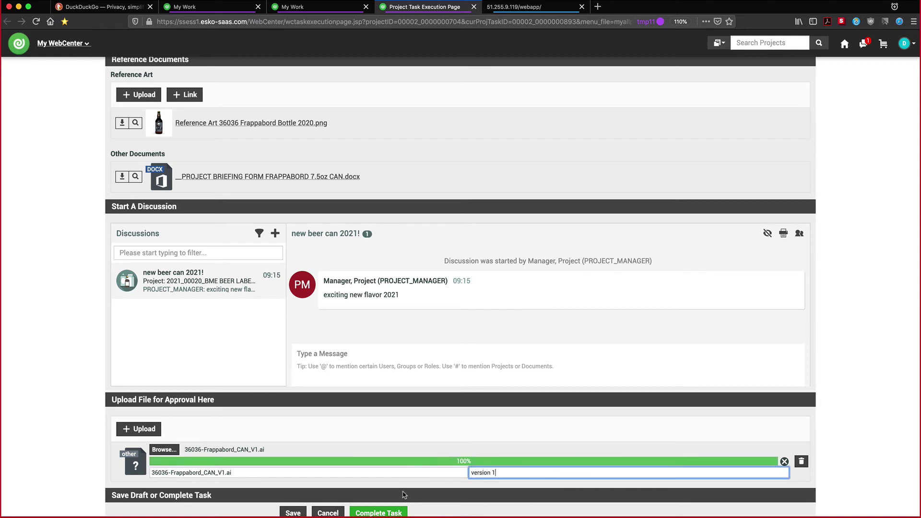
Complete the Artwork Creation task and confirm its completion
scroll(451, 493, down, 1)
scroll(451, 493, down, 1)
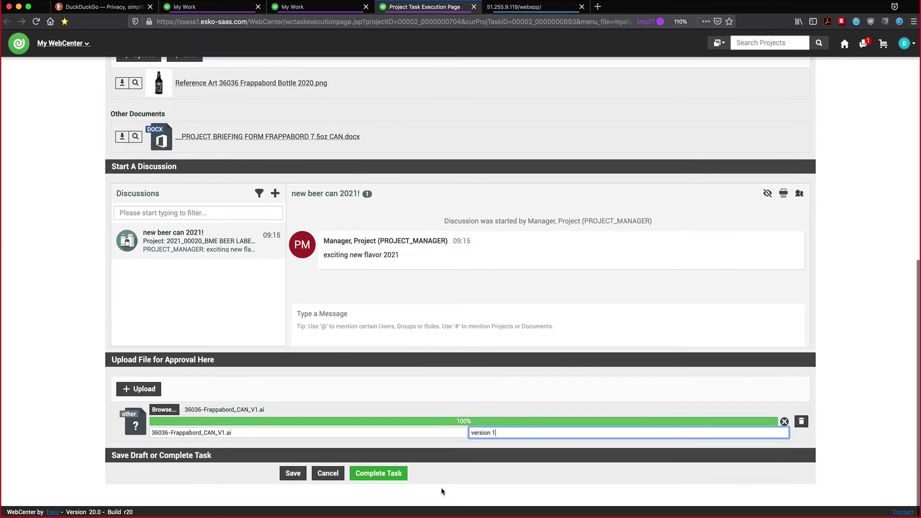
click(386, 477)
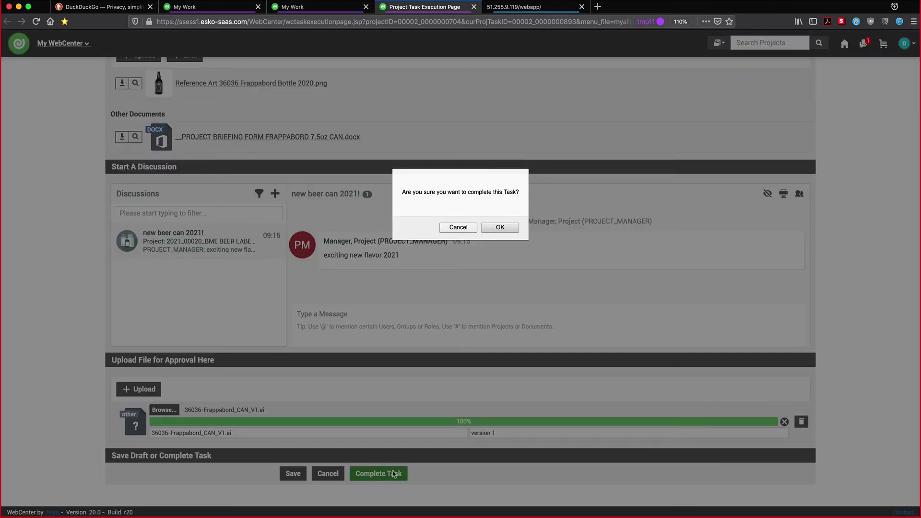
click(500, 227)
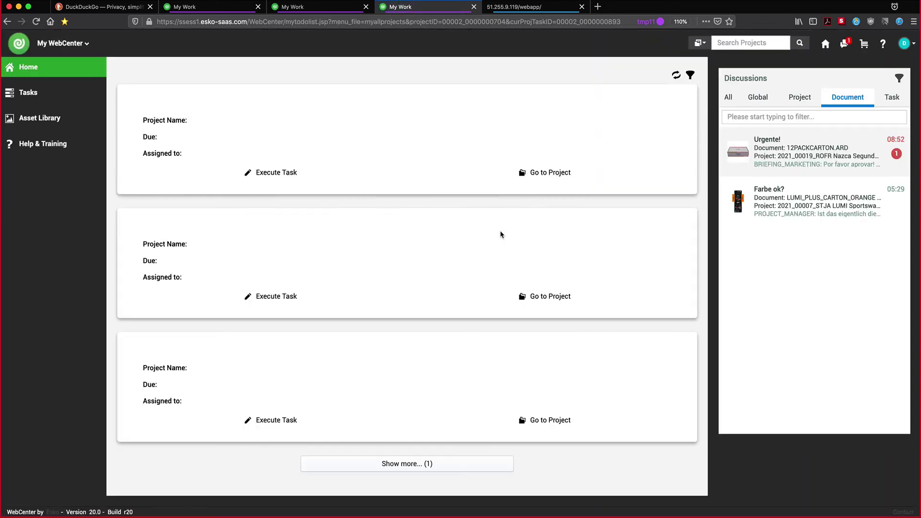
Log out of the artwork provider account and log in as APPROVER1 with its saved password
click(906, 43)
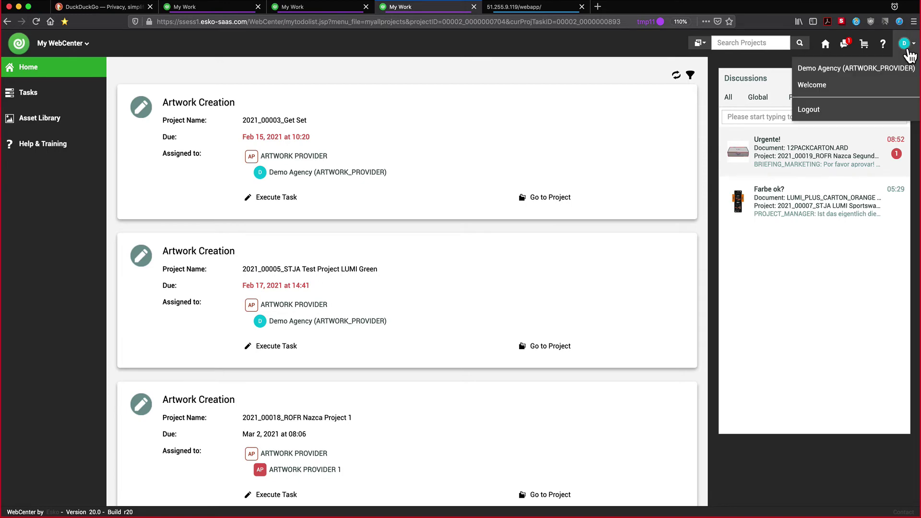
click(878, 110)
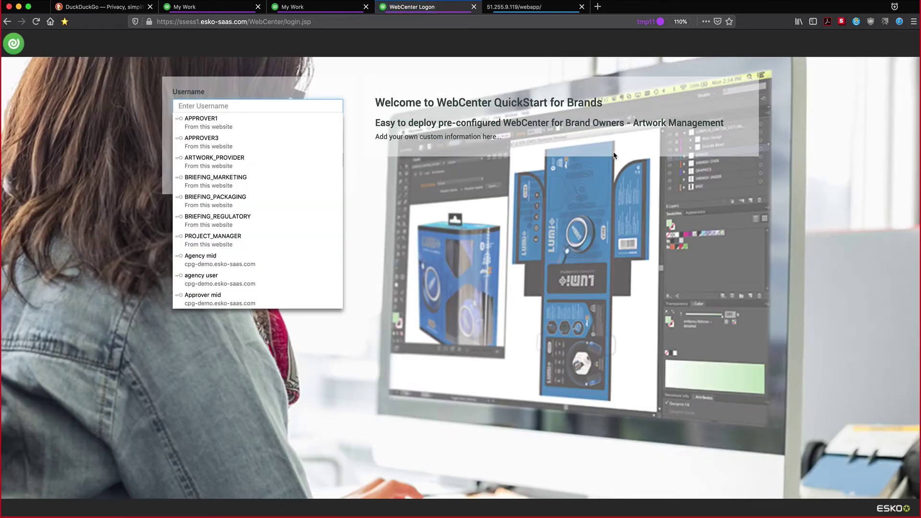
click(207, 123)
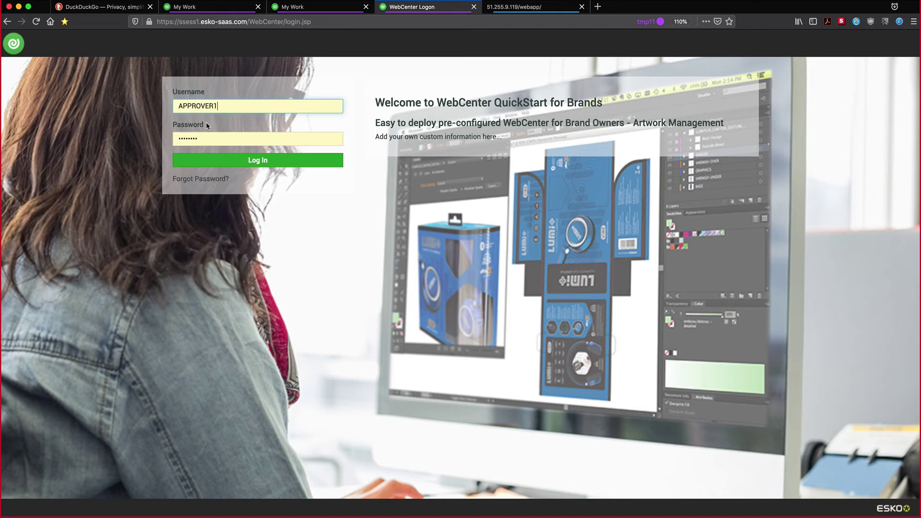
click(222, 163)
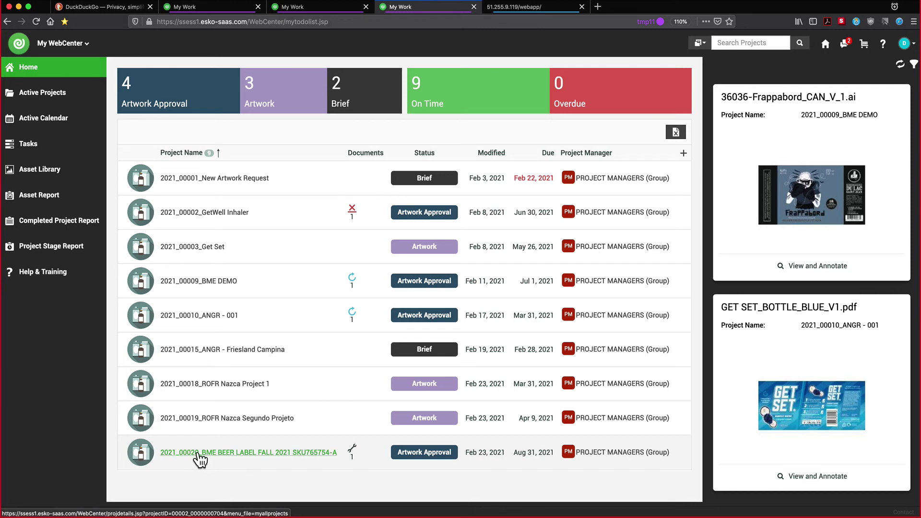
Open project 2021_00020_BME BEER LABEL FALL 2021 SKU765754-A and view its 36036-Frappabord_CAN_V1.ai artwork in the Web Viewer
click(242, 453)
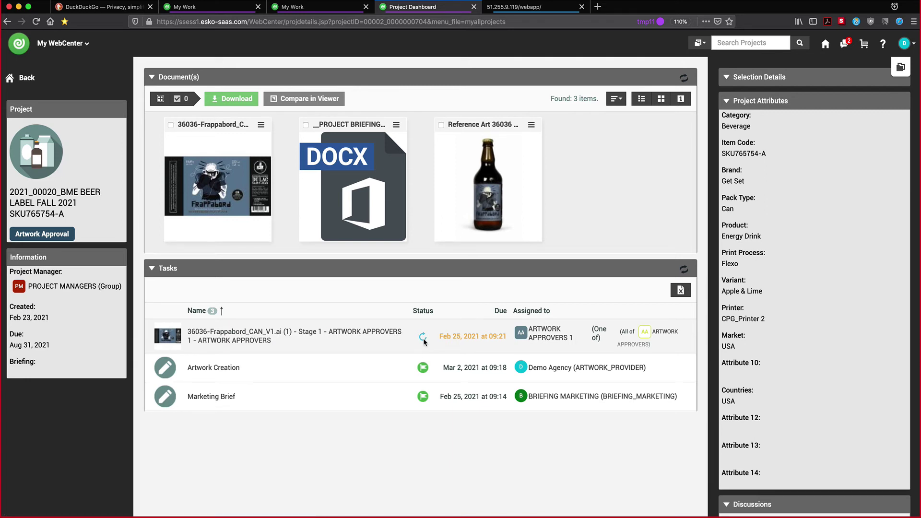
click(230, 189)
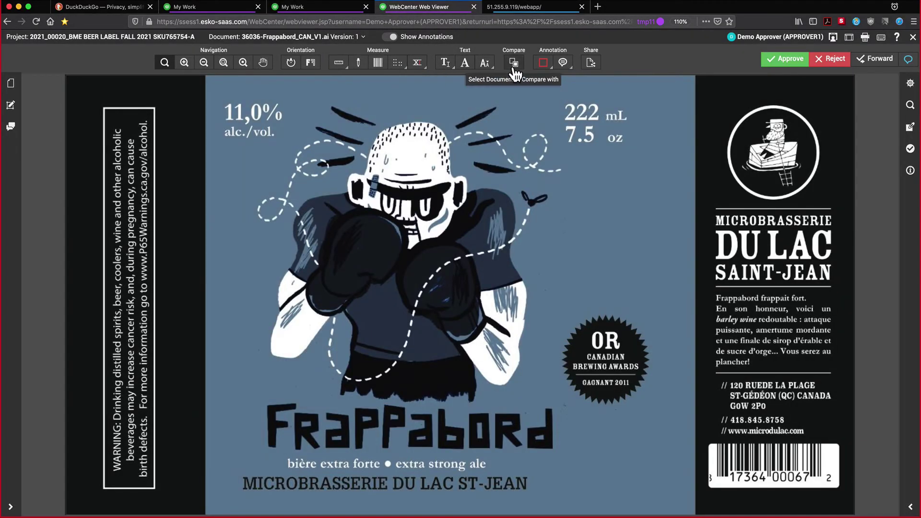
Add a rectangle annotation around the "11,0% alc./vol." text with the comment "jlkh k;wehf; whf" and save it
click(545, 69)
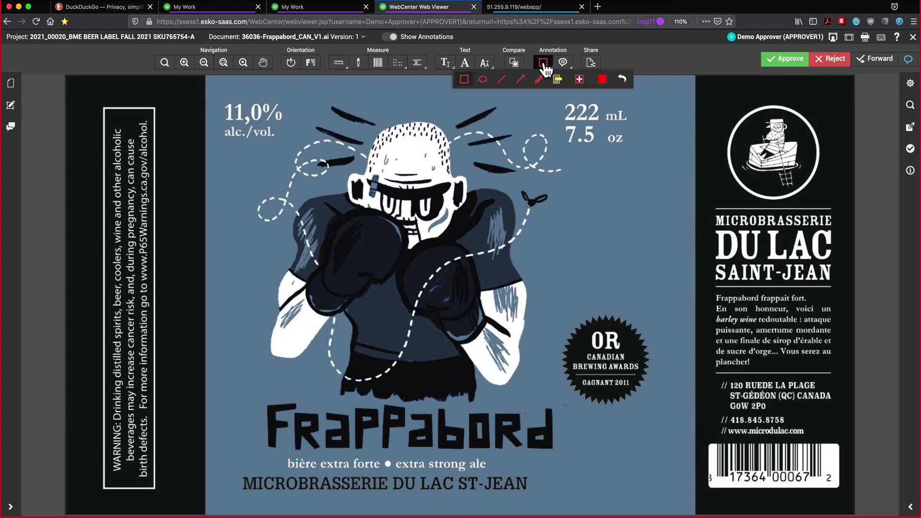
click(466, 81)
drag(219, 98, 291, 138)
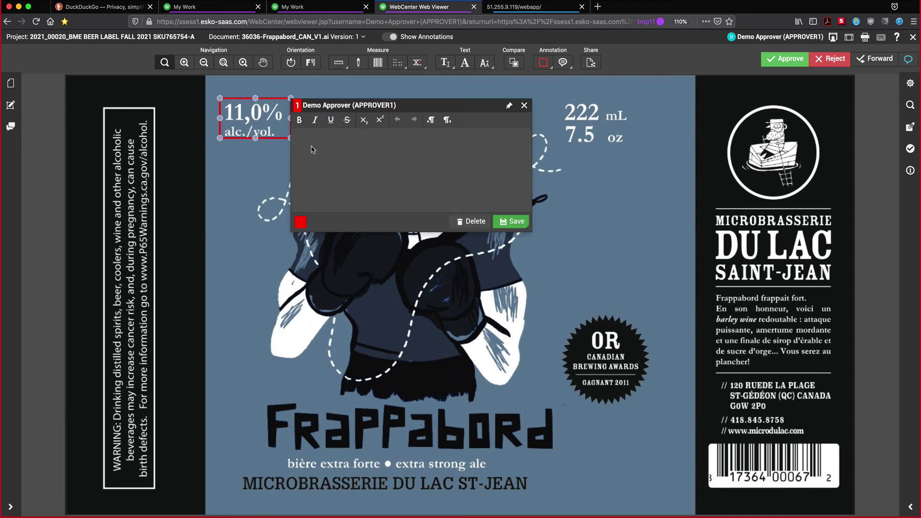
text(jlkh k;wehf; whf)
click(522, 224)
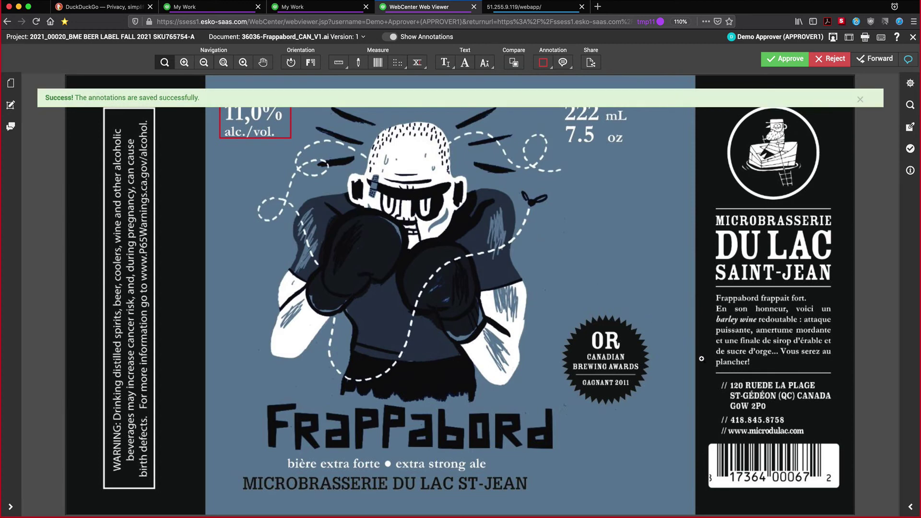
Add a rectangle annotation around the phone and website lines with the comment "lli h;kjwgh kn" and save it
click(542, 62)
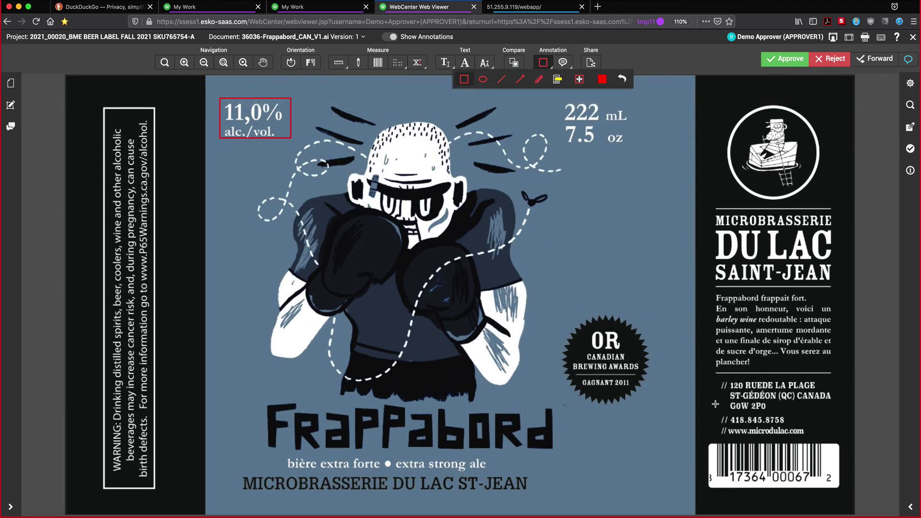
drag(715, 403, 822, 438)
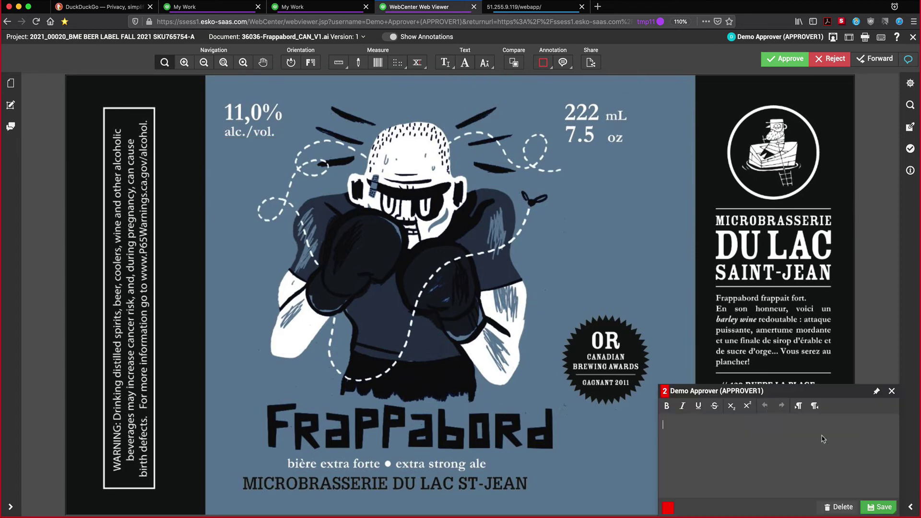
text(lli h;kjwgh kn)
click(872, 508)
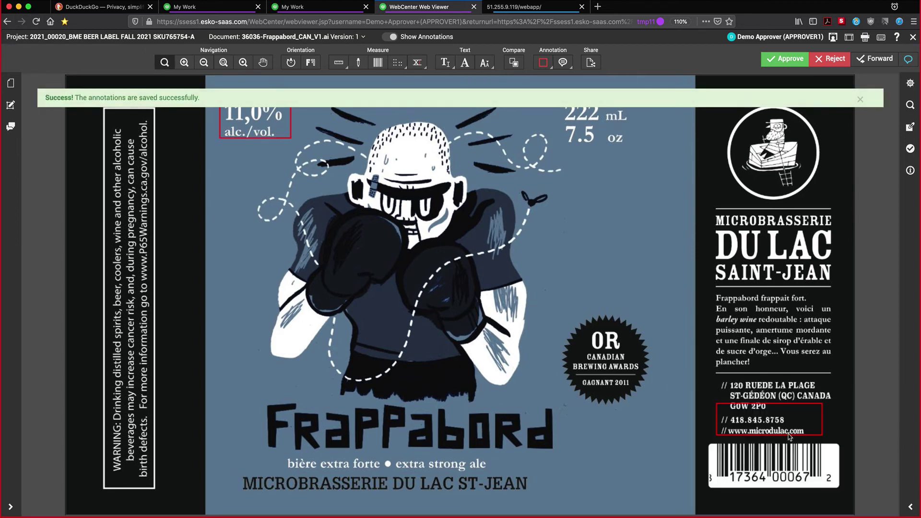
Add a rectangle annotation around the first digit of the barcode with the comment "kjh dsk;gh" and save it
click(542, 63)
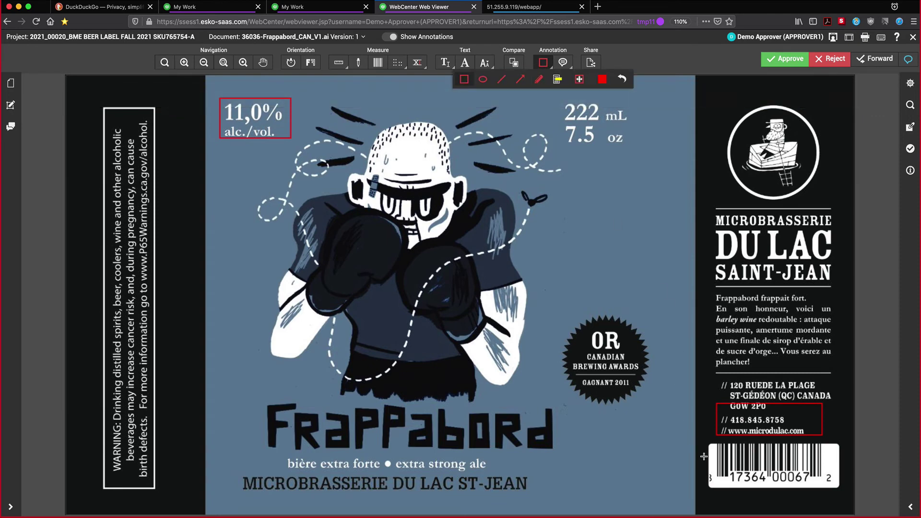
drag(703, 456, 733, 488)
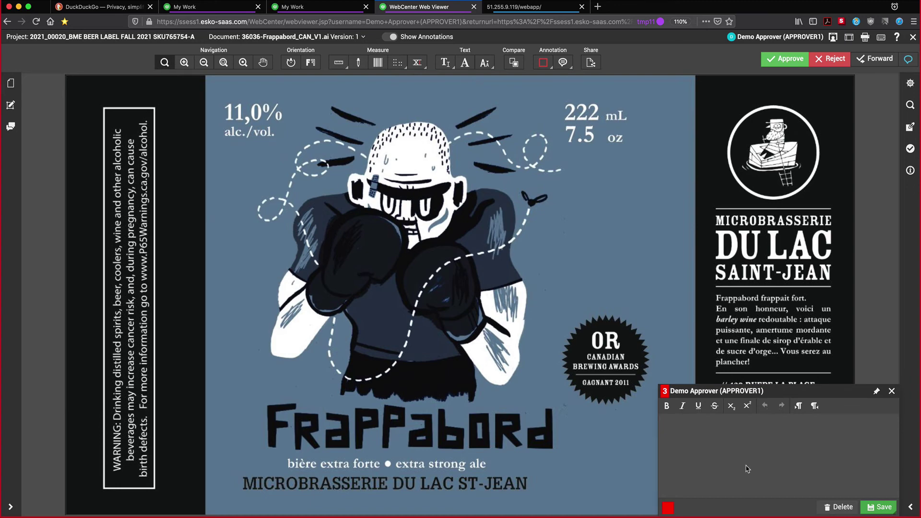
text(kjh dsk;gh)
click(878, 506)
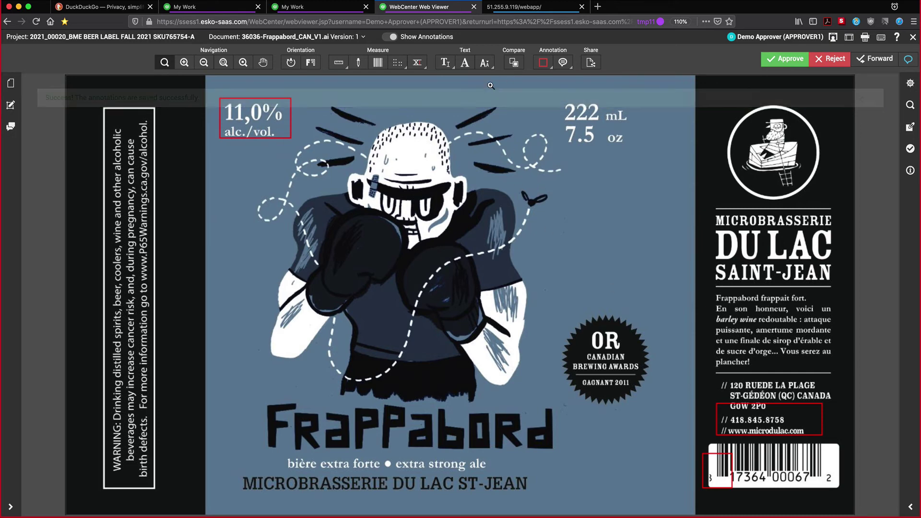
Measure the color percentages of the blue background above the boxer's head and show the artwork's ink channels
click(358, 62)
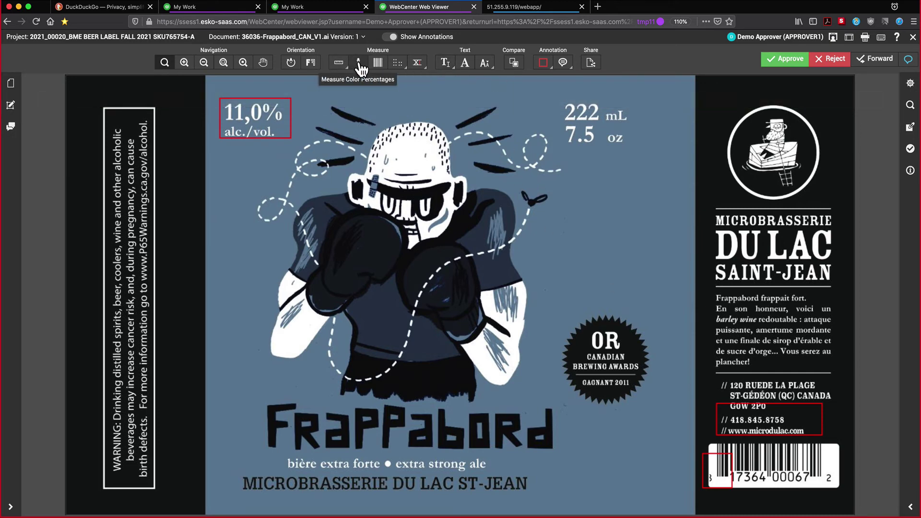
click(378, 101)
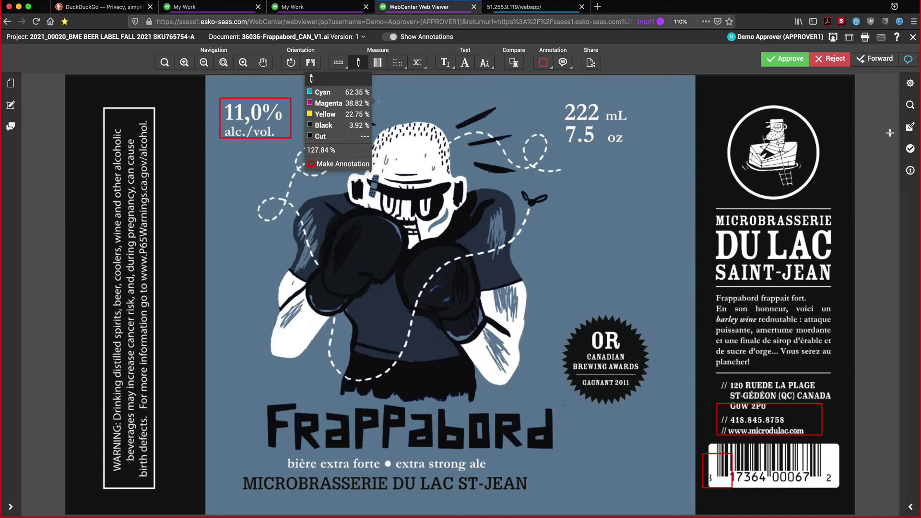
click(910, 129)
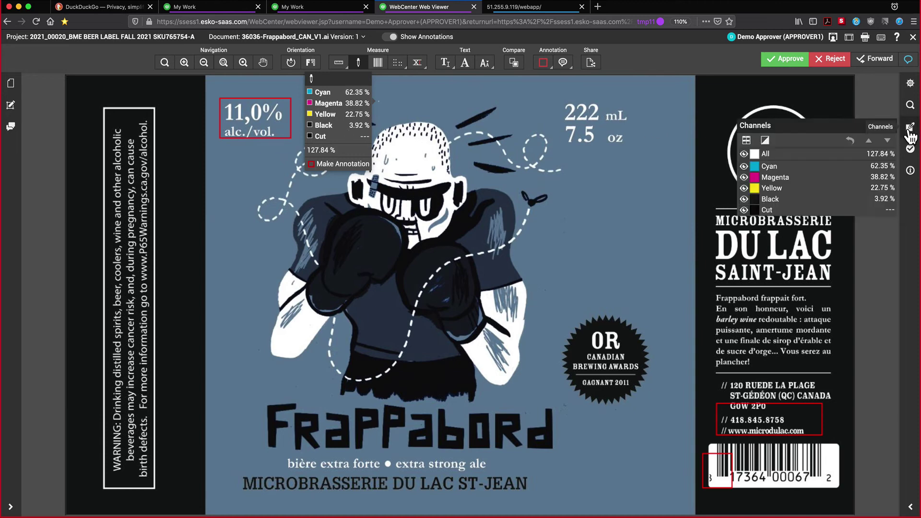
Inspect the artwork's ink separations by showing only Cyan, adding Magenta, Yellow and Black one by one, and close the channels view
click(744, 166)
click(744, 177)
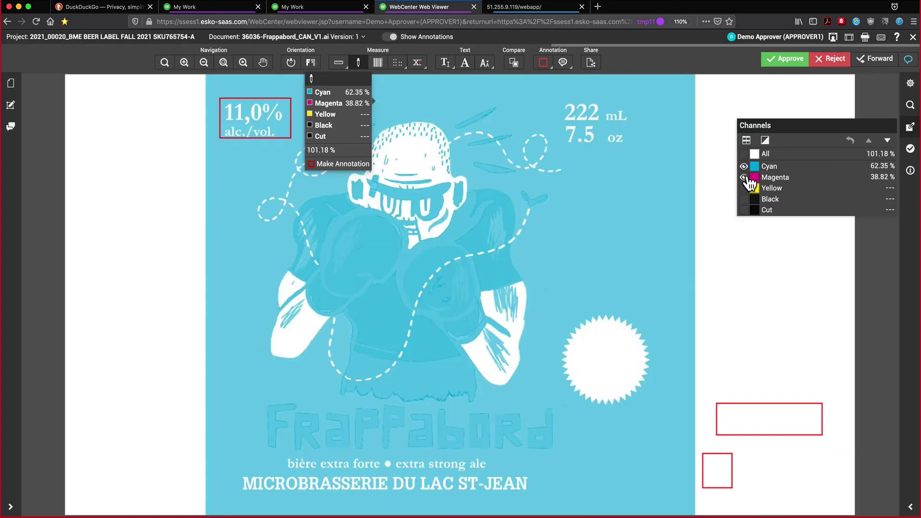
click(744, 188)
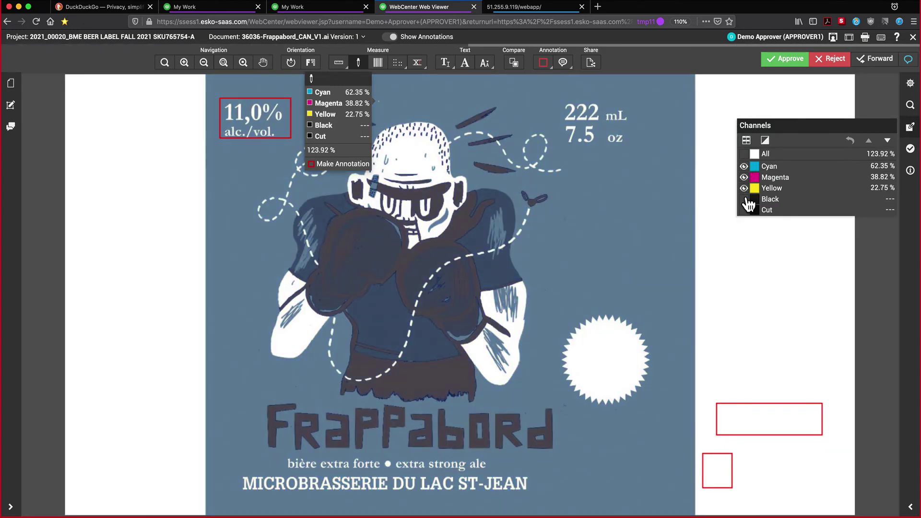
click(745, 199)
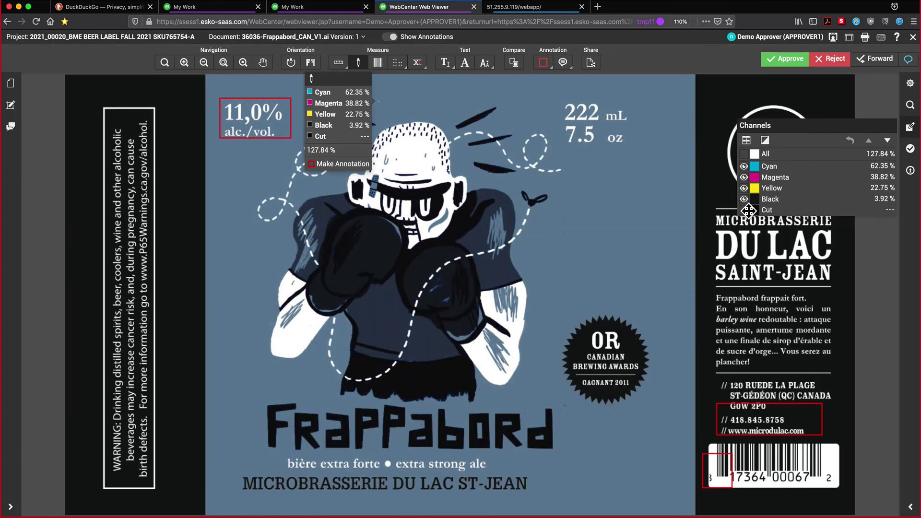
click(909, 130)
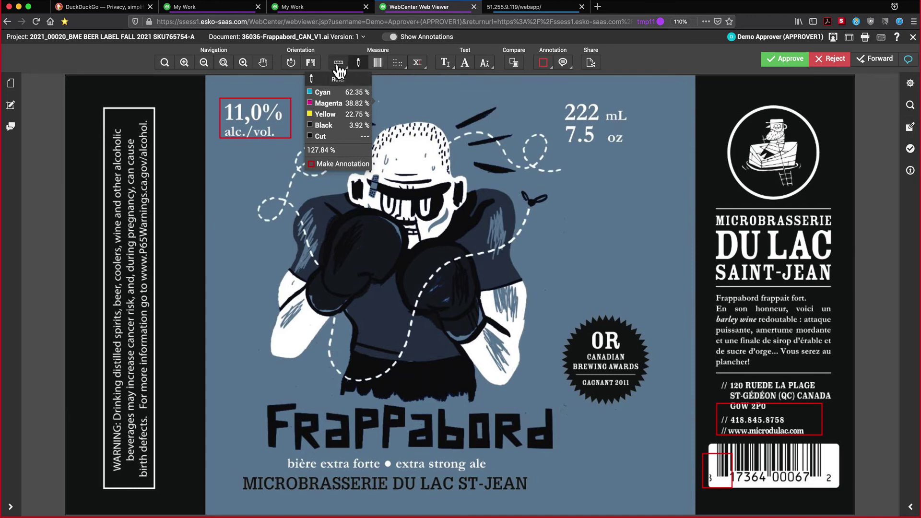
Check the barcode beneath the website line by framing it with the barcode measuring tool
click(378, 62)
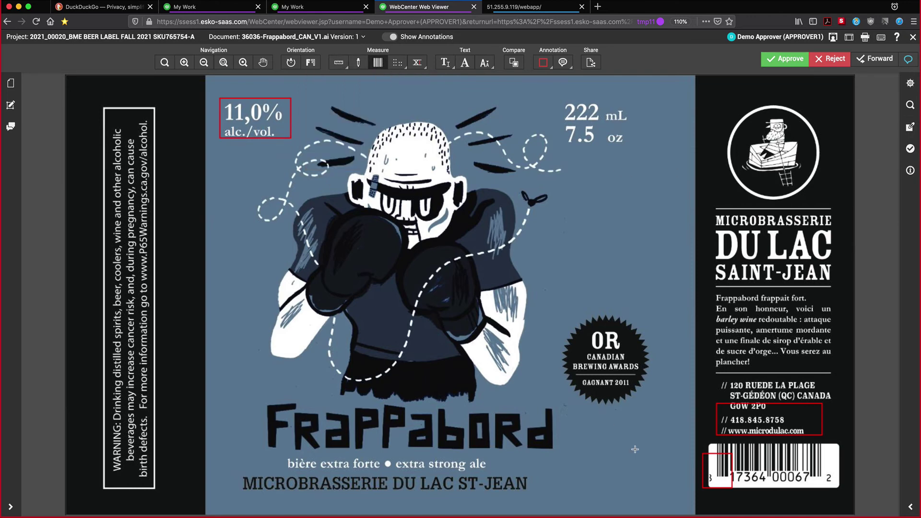
drag(706, 440, 833, 485)
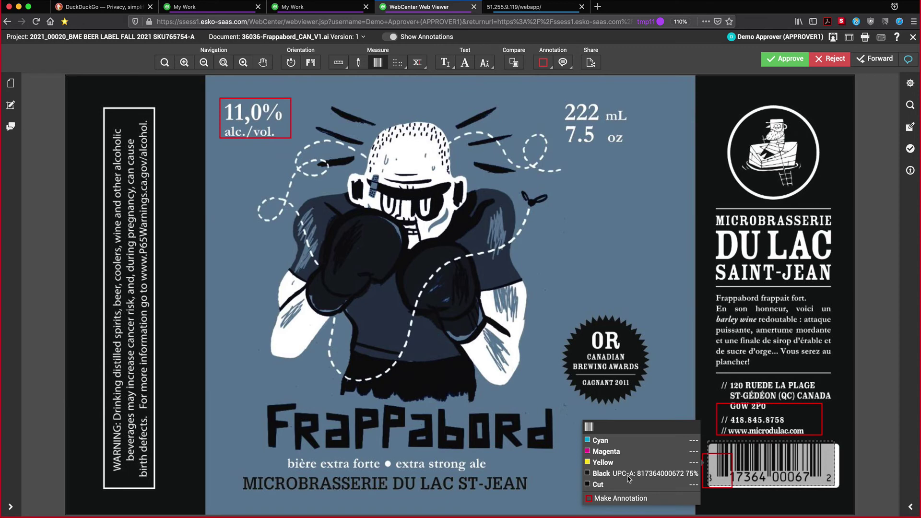
Search the artwork text for "CAN", step through the matches, and fit the whole label back in view
click(453, 71)
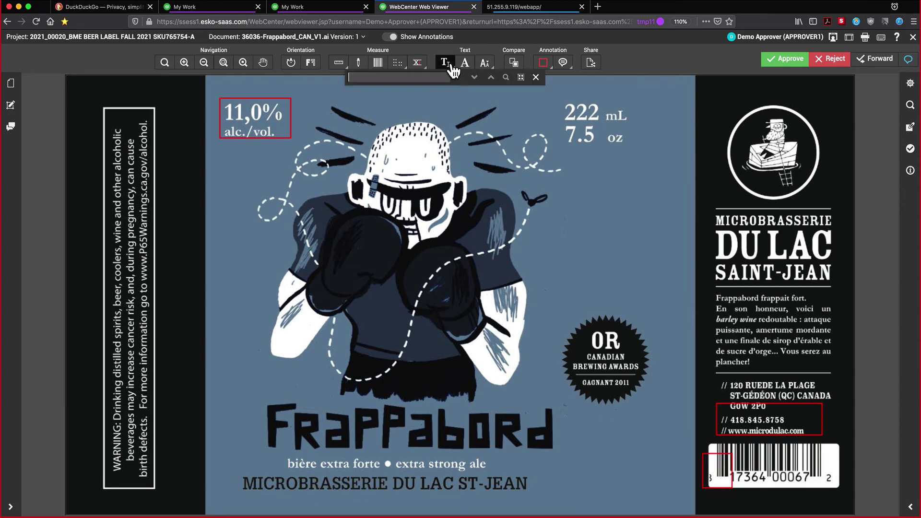
text(CAN)
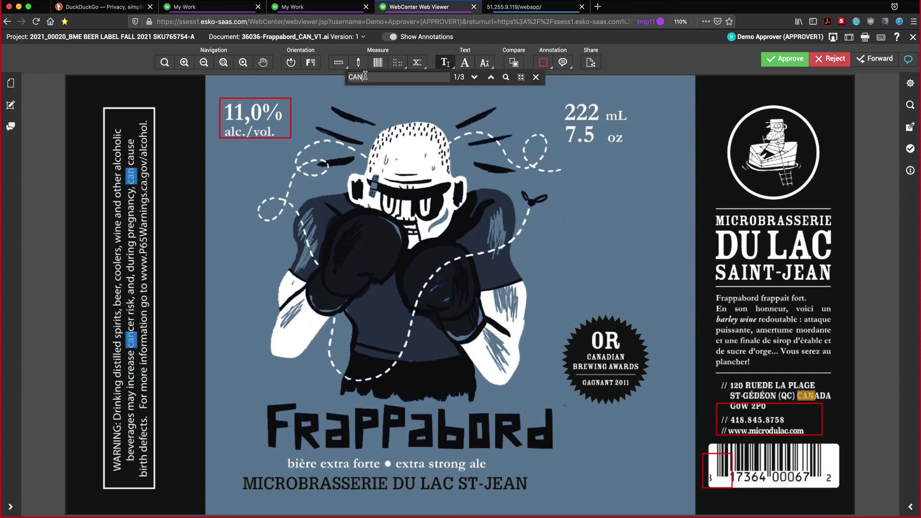
click(474, 77)
click(474, 77)
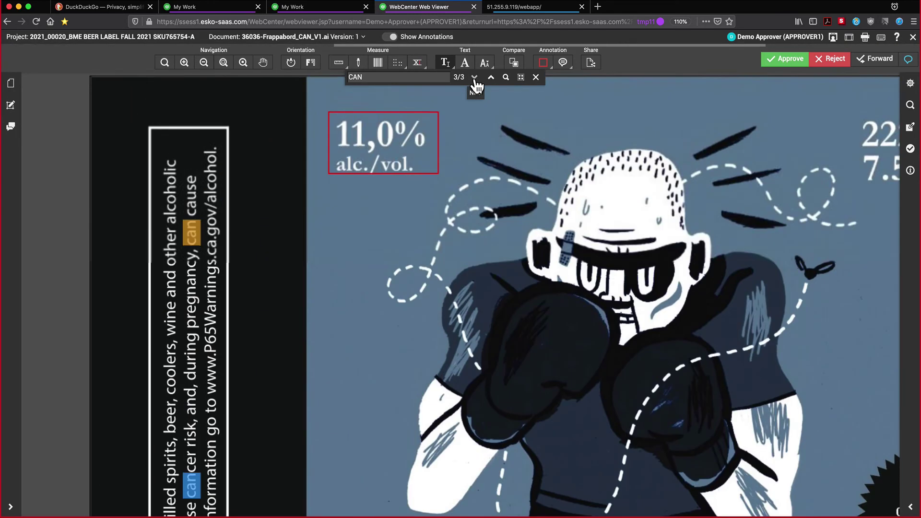
click(474, 77)
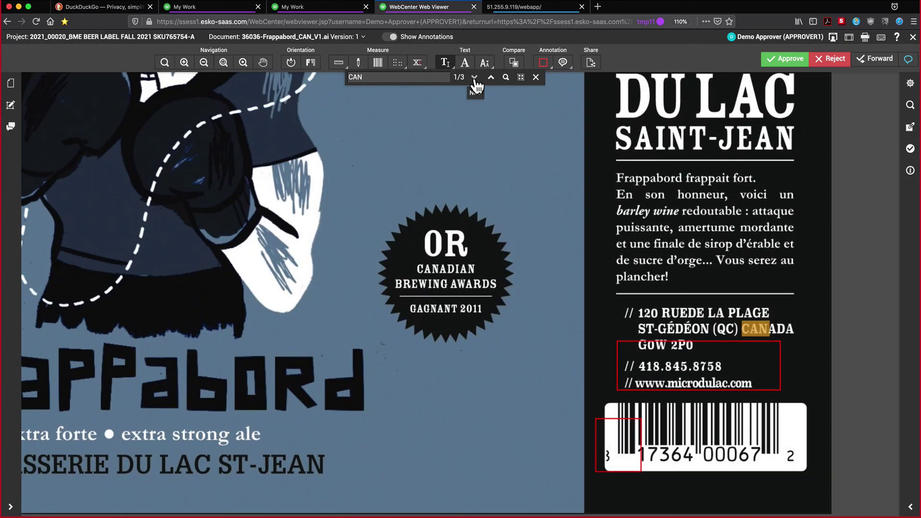
click(474, 77)
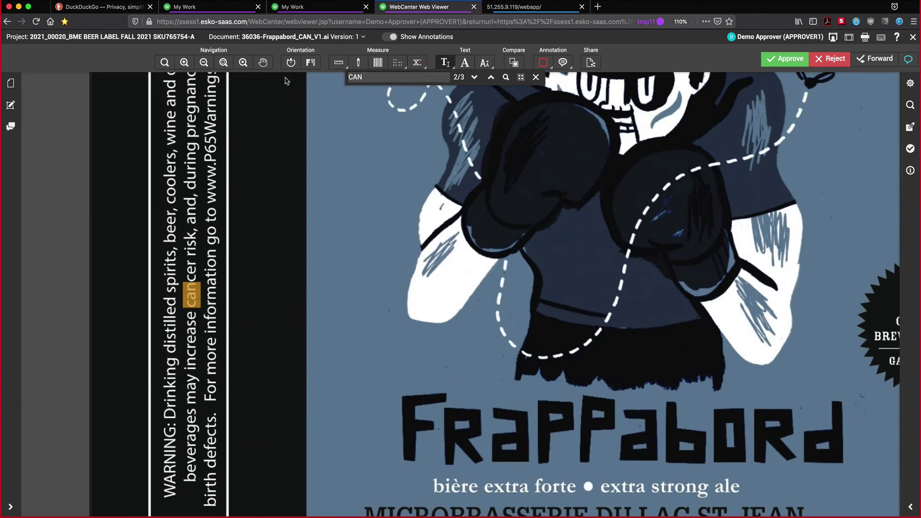
click(223, 63)
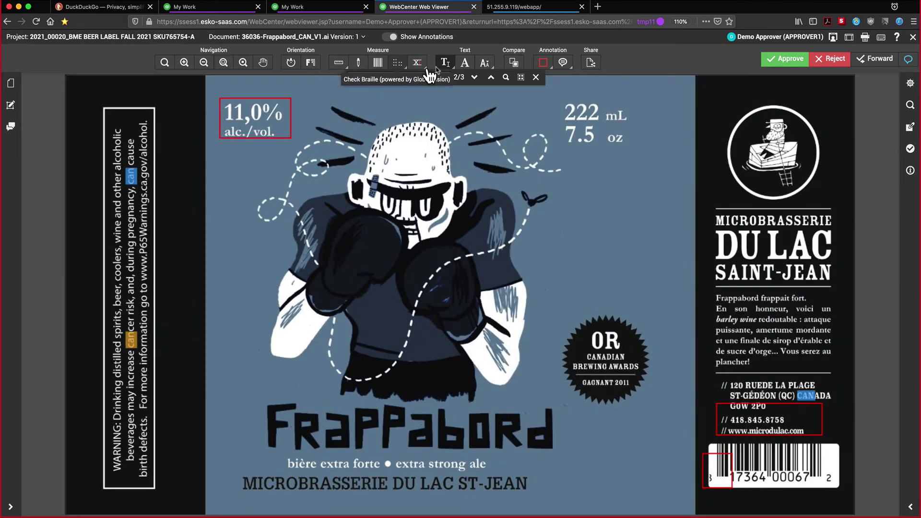
Inspect the font of the "222" volume text and check the label's text against a 4 pt minimum font size
click(472, 67)
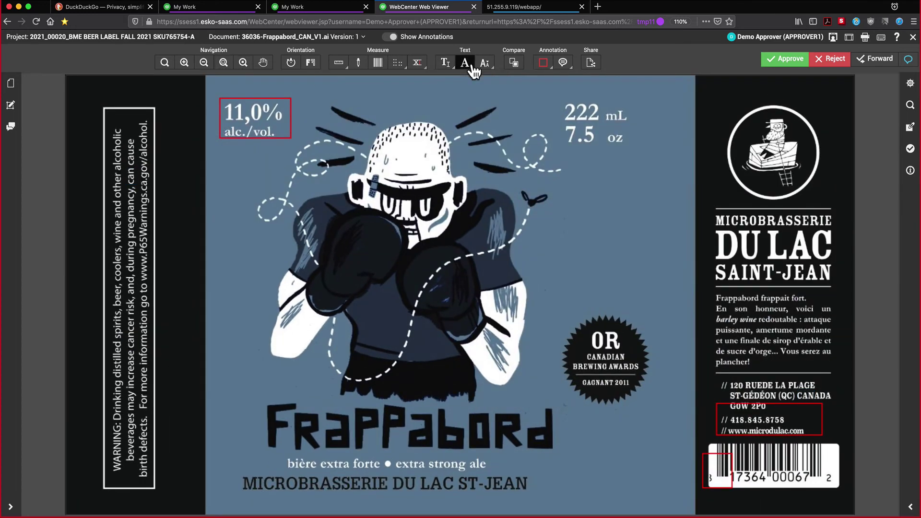
click(575, 114)
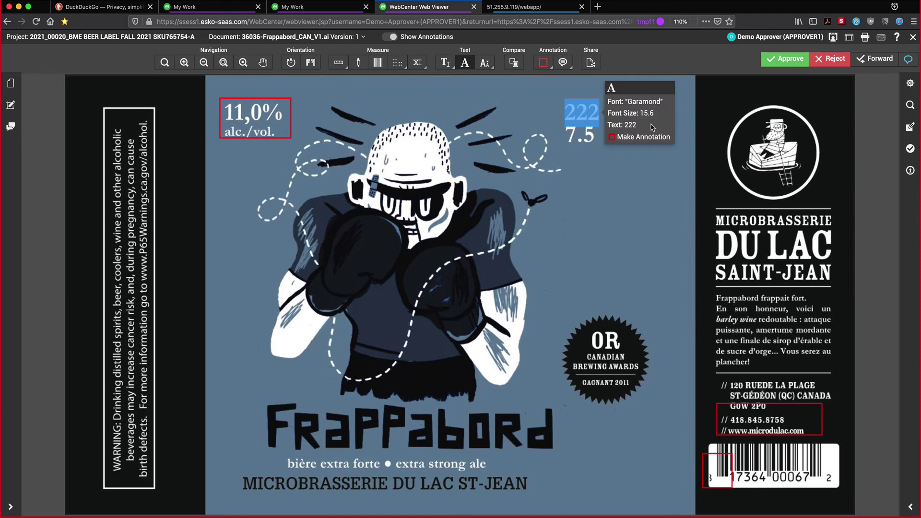
click(485, 64)
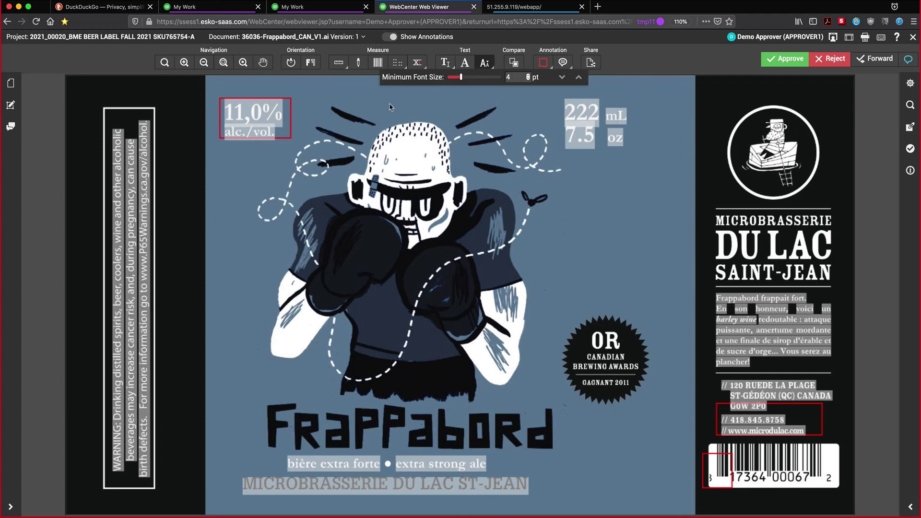
Show the document's discussions and the annotation list to review the saved comments
click(12, 127)
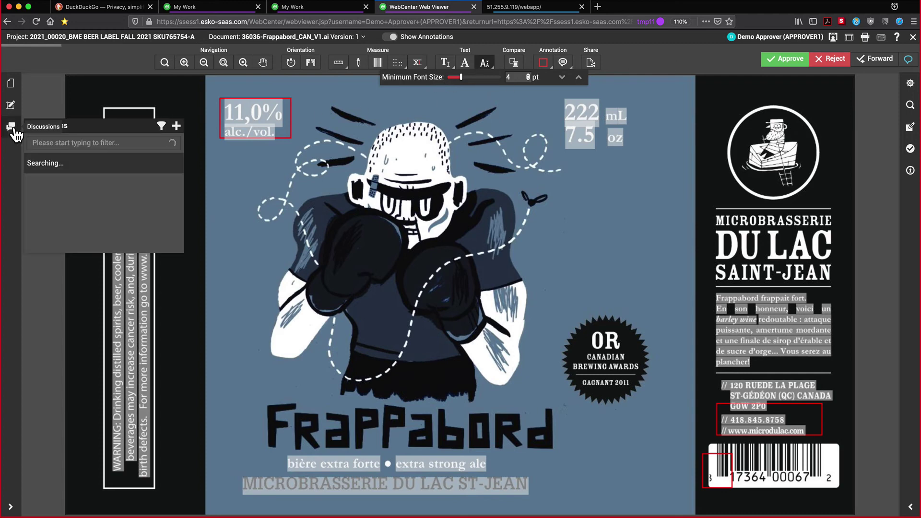
click(10, 105)
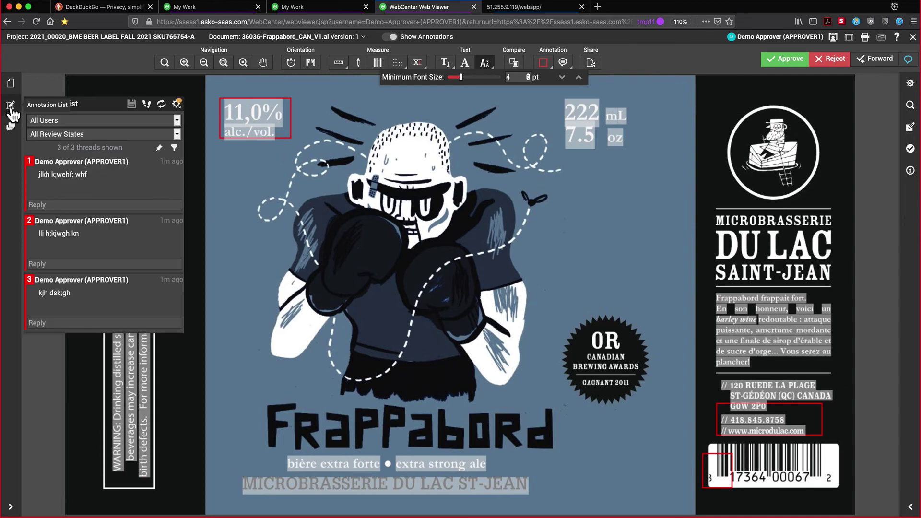
mouse_move(98, 247)
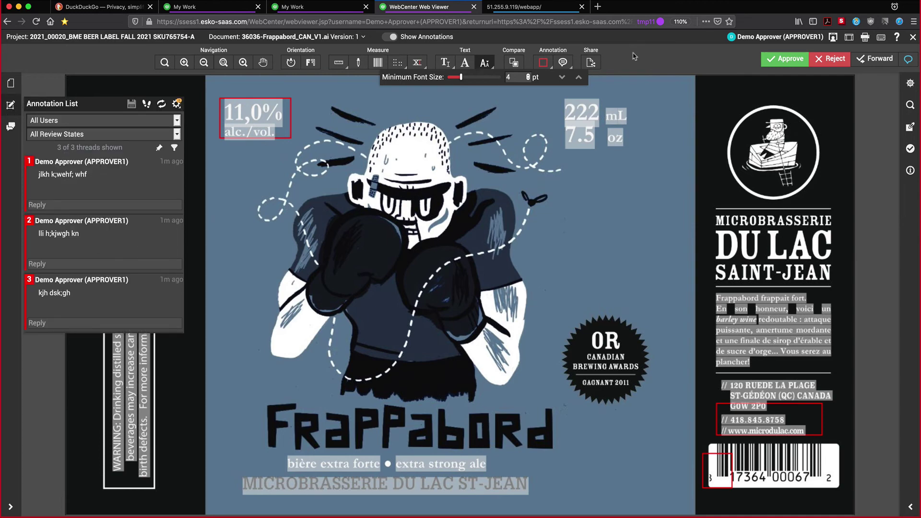
Reject the artwork with reasons Incorrect Color Used and Wrong Barcode and the comment "dhdfhdahda", and commit the rejection
click(796, 59)
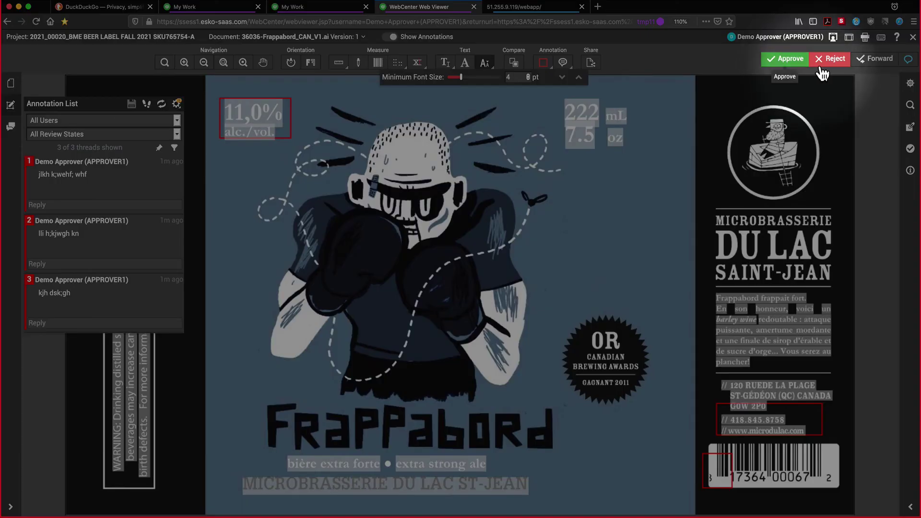
click(825, 68)
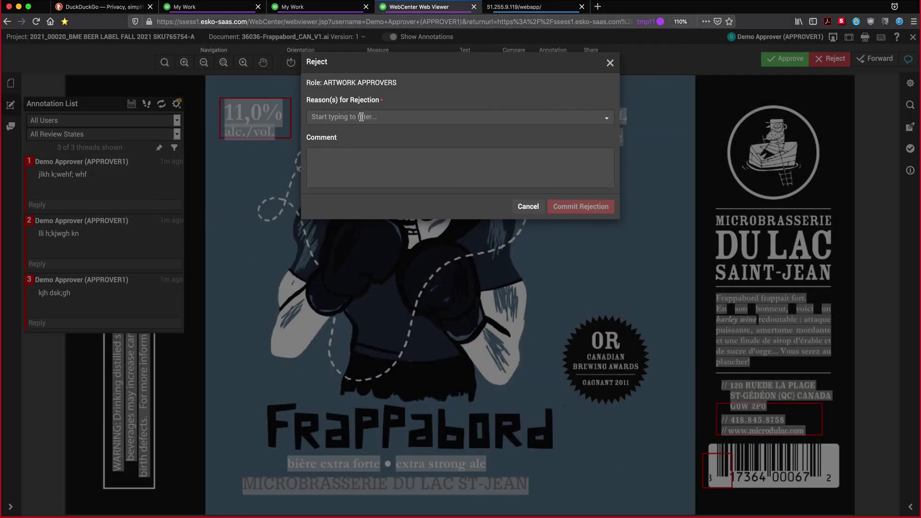
click(361, 117)
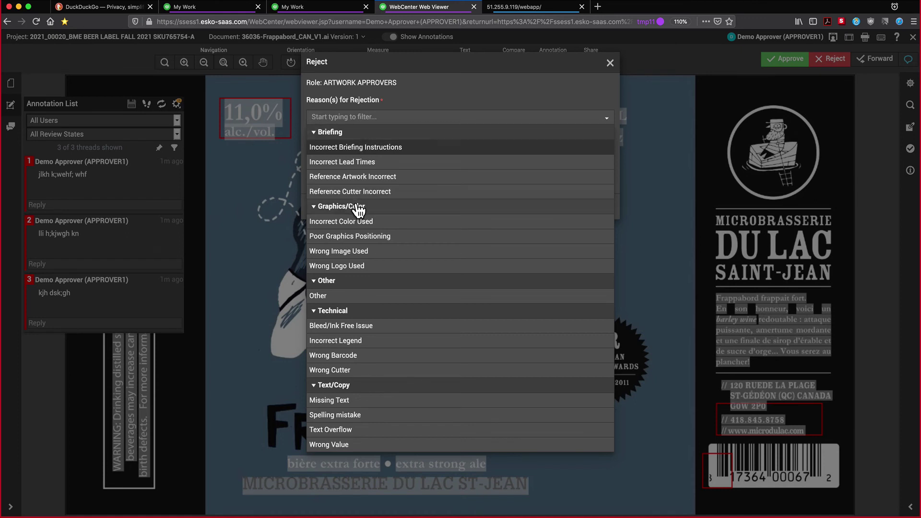
click(360, 222)
click(456, 125)
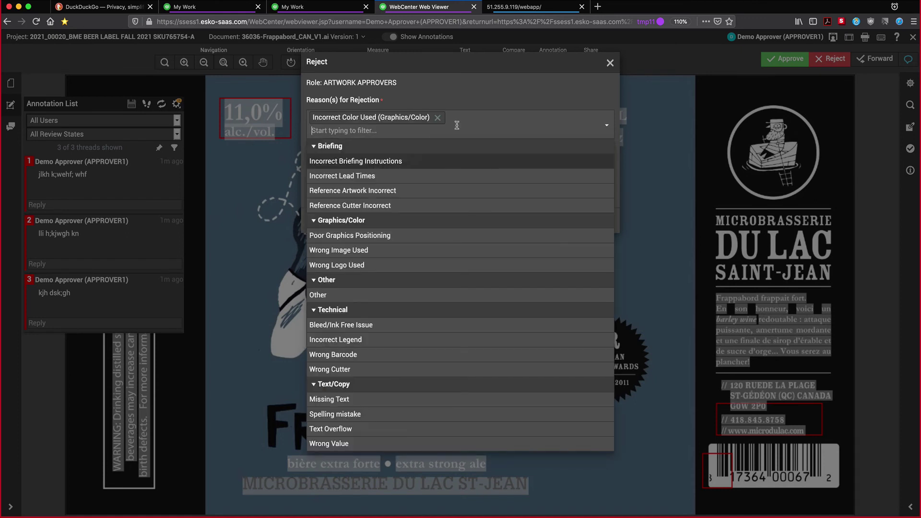
click(349, 358)
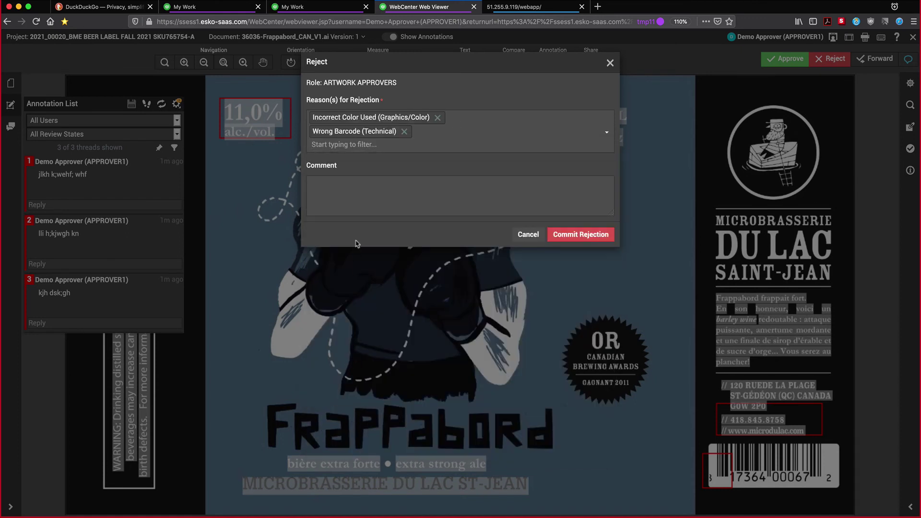
click(356, 207)
text(dhdfhdahda)
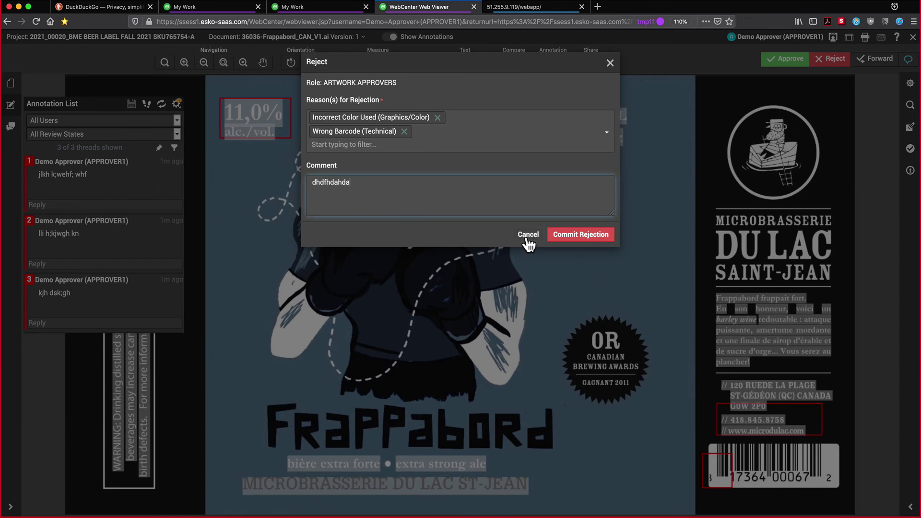
click(561, 235)
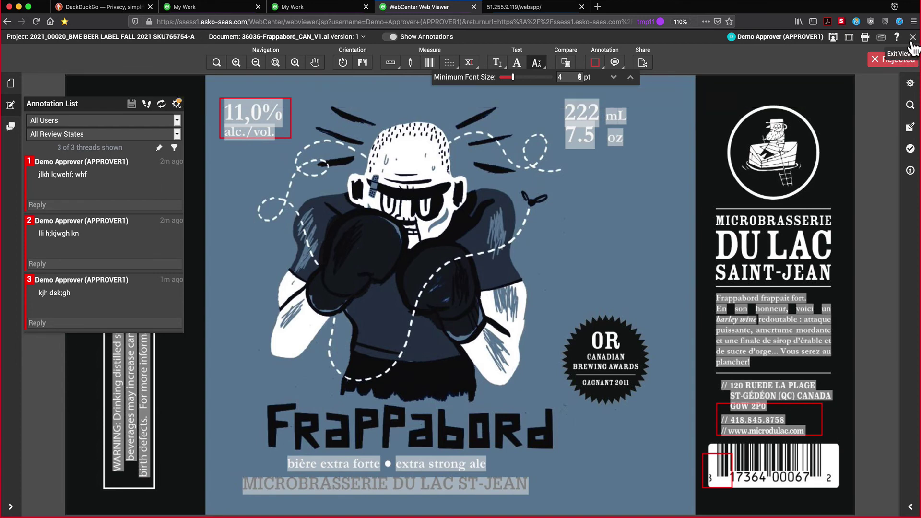
Exit the viewer, log out of the approver account, and log in as ARTWORK_PROVIDER with the saved credentials
click(911, 40)
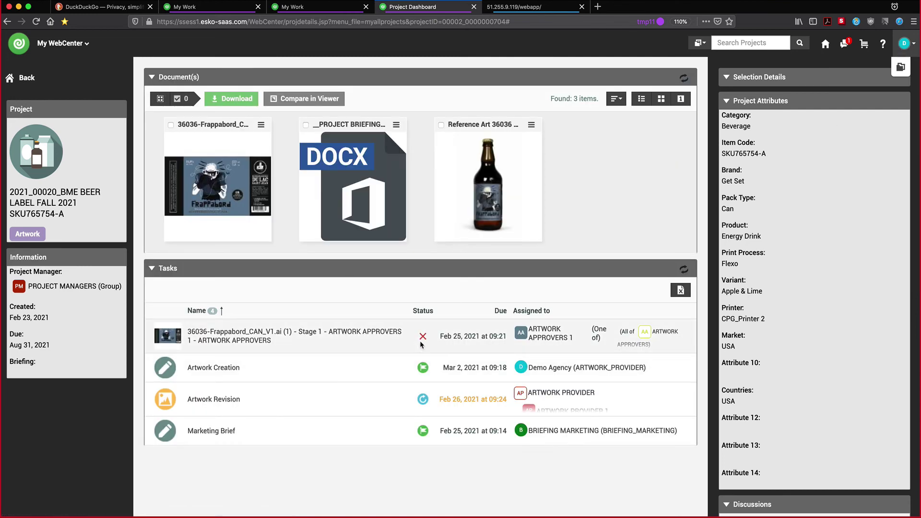
click(904, 43)
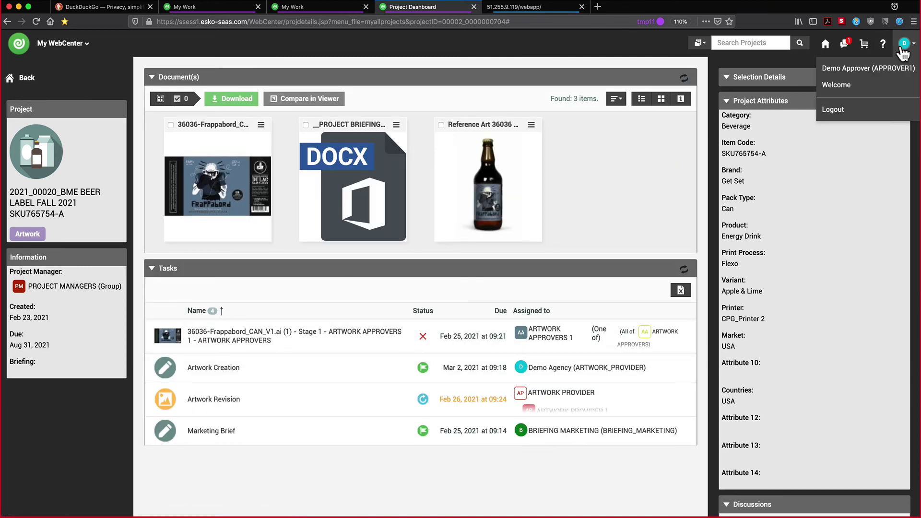
click(834, 114)
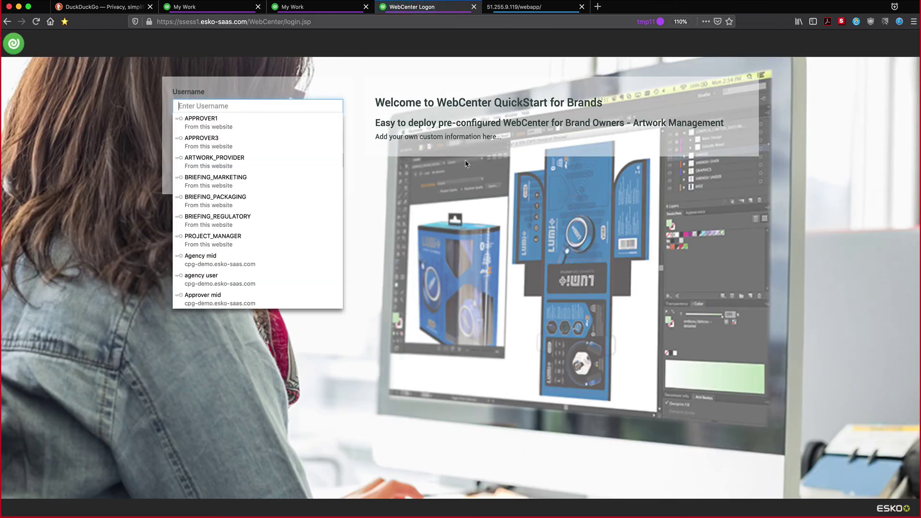
click(225, 158)
click(229, 162)
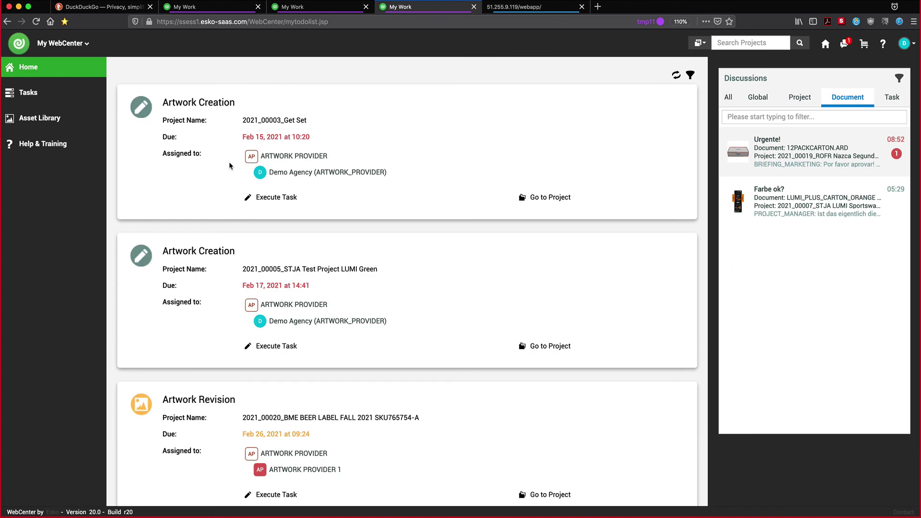
Open the Artwork Revision task of project 2021_00020_BME BEER LABEL FALL 2021 SKU765754-A for execution and review the artwork's approval status
scroll(229, 162, down, 3)
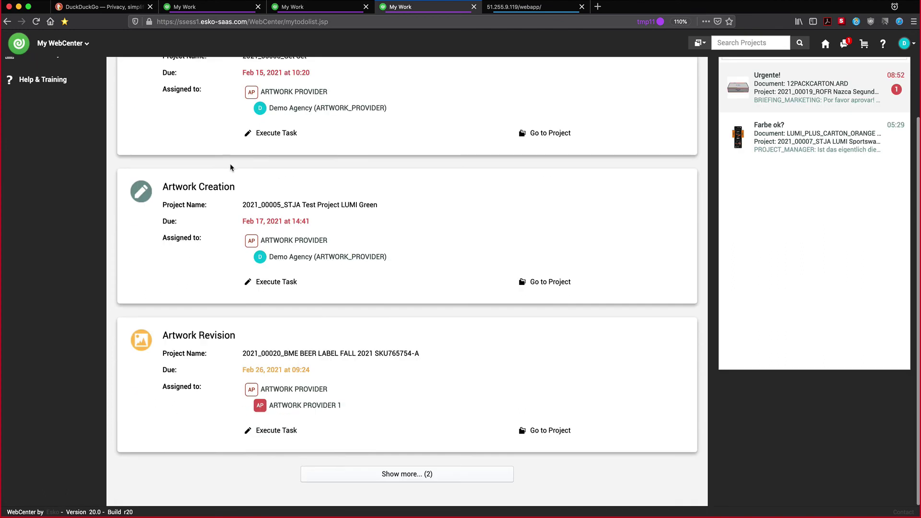
click(275, 431)
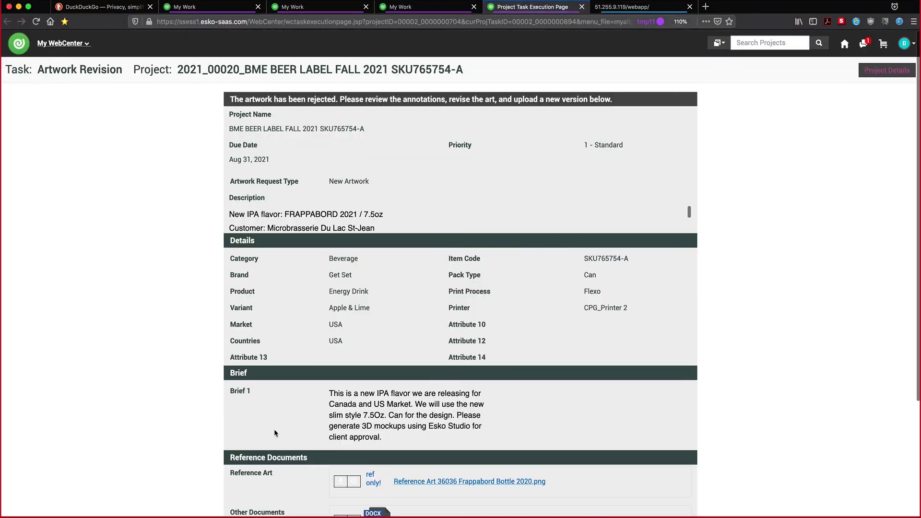
scroll(274, 433, down, 5)
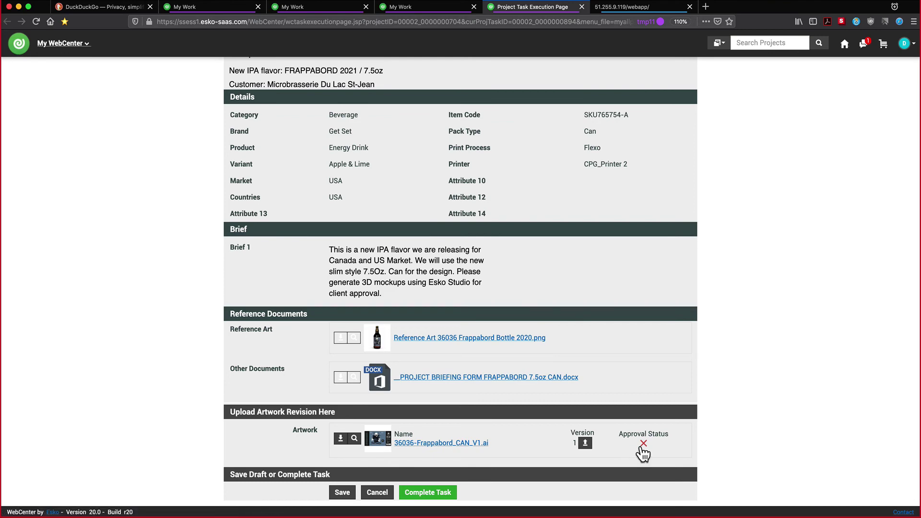
mouse_move(642, 452)
Switch to Illustrator, open 36036-Frappabord_CAN_V2.ai from the BEER LABELS folder, and rotate its 3D can mockup to review the artwork
key(super+Tab)
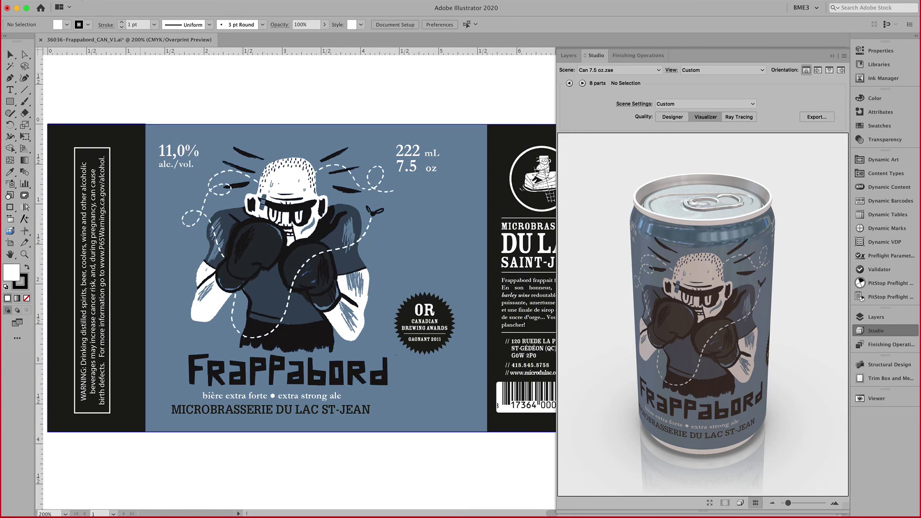
click(77, 1)
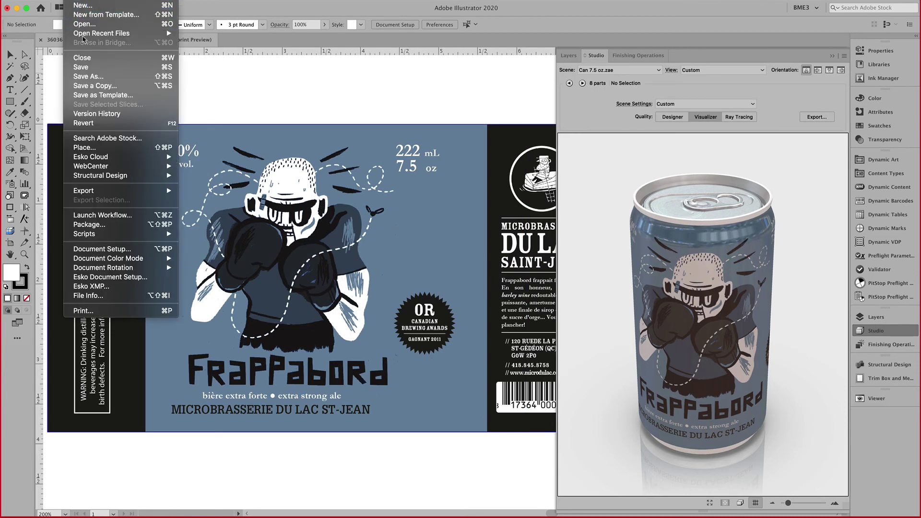
click(81, 24)
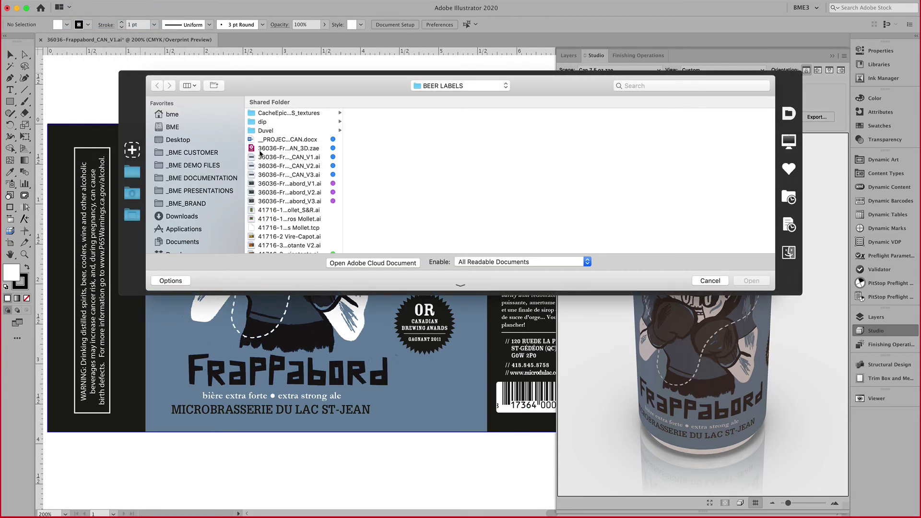
click(261, 157)
click(297, 166)
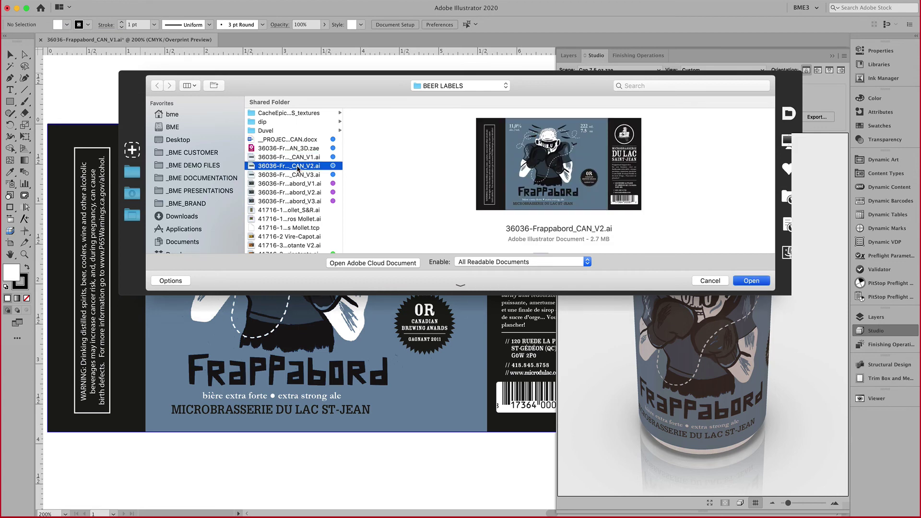
double_click(297, 166)
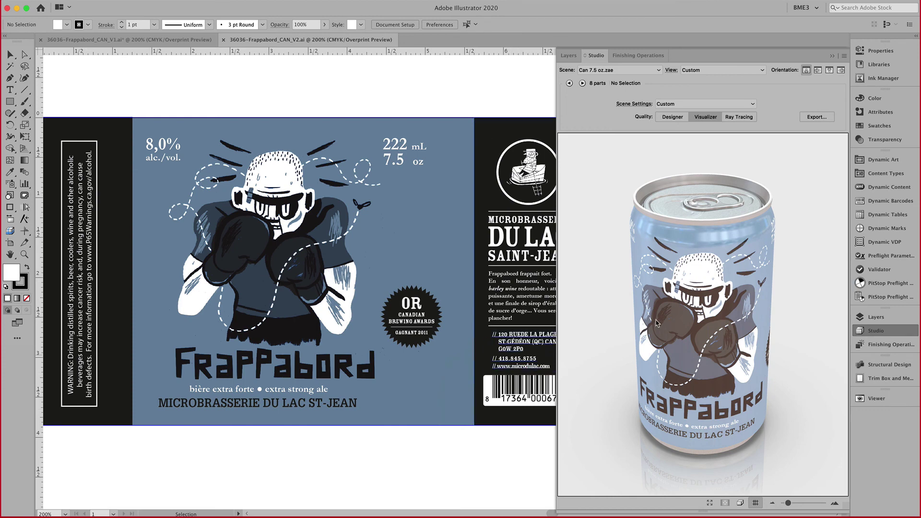
drag(660, 322, 630, 314)
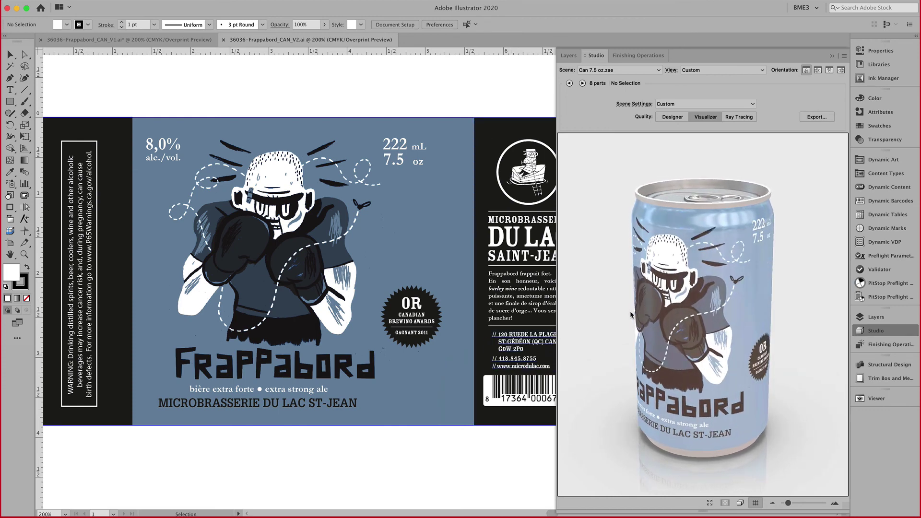
Switch back to WebCenter in the browser and upload 36036-Frappabord_CAN_V2.ai as the new version of the artwork
key(super+Tab)
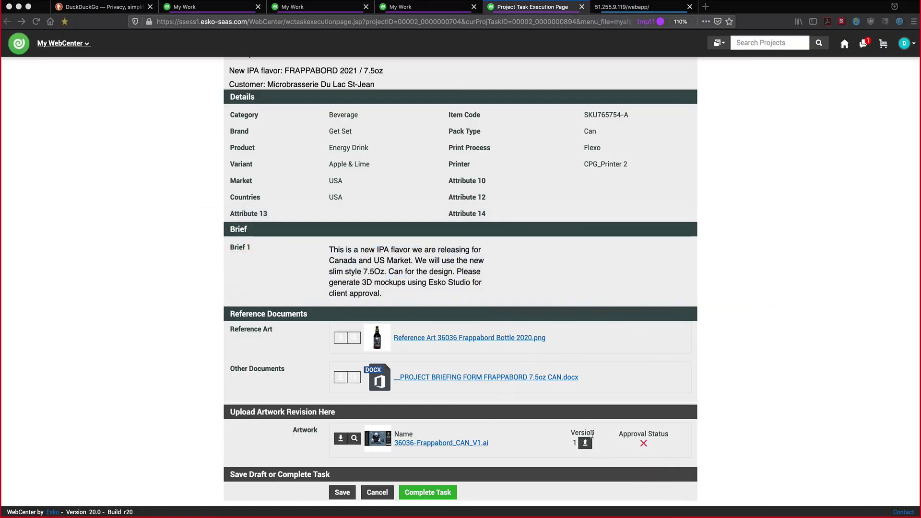
click(585, 442)
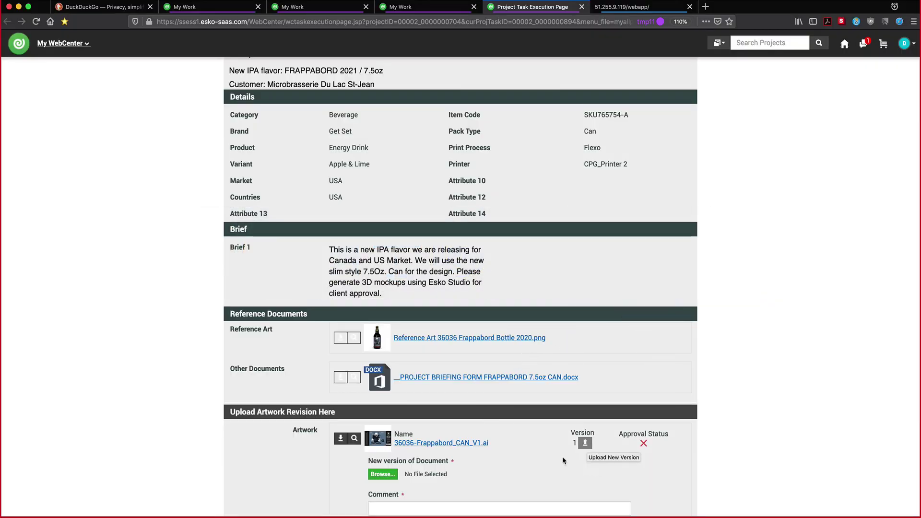
click(383, 474)
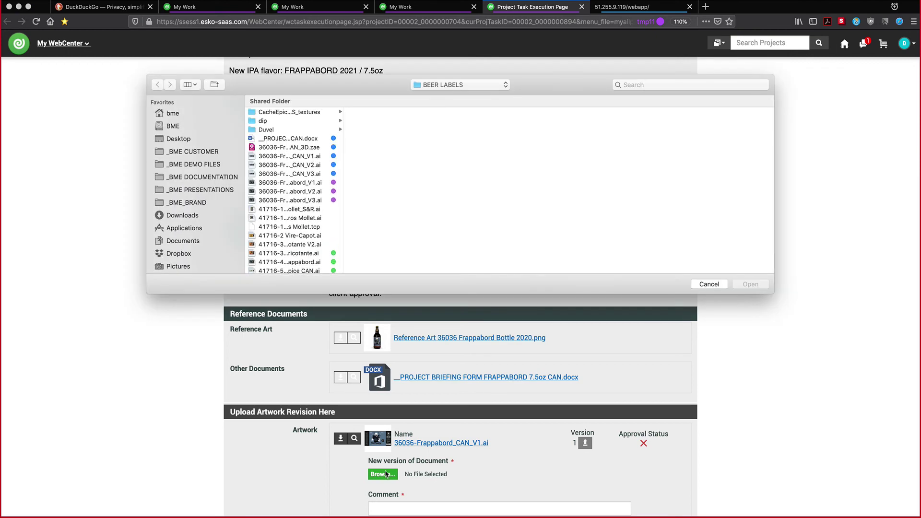
click(288, 156)
click(316, 166)
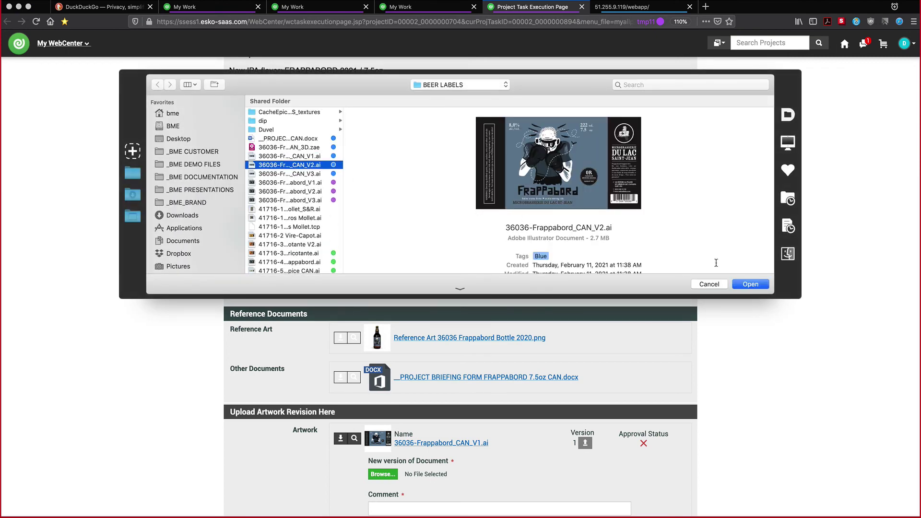
click(750, 284)
Add the comment "updated changes" to the new artwork version, and complete the Artwork Revision task
scroll(508, 475, down, 3)
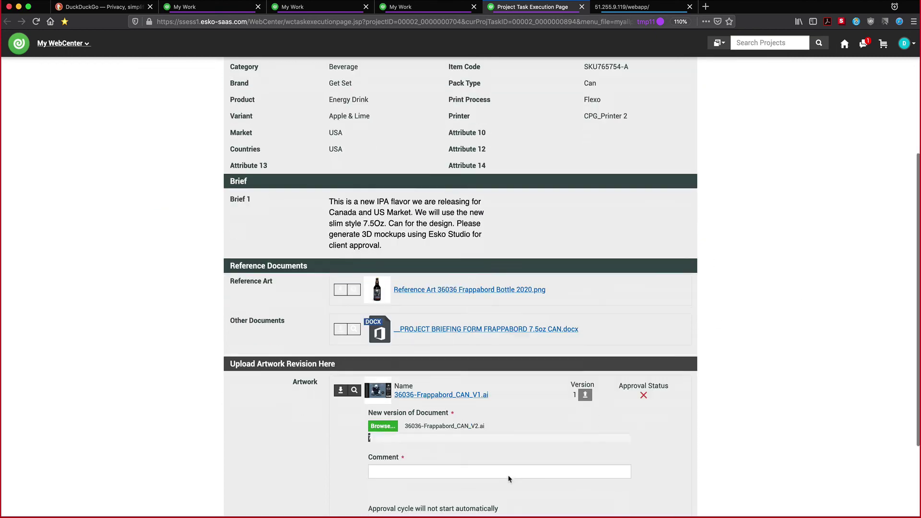
click(434, 363)
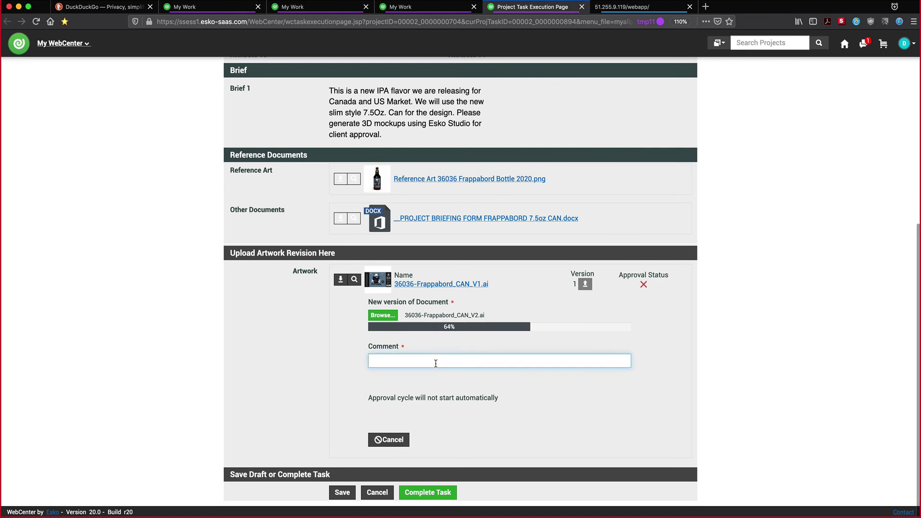
text(updated changes)
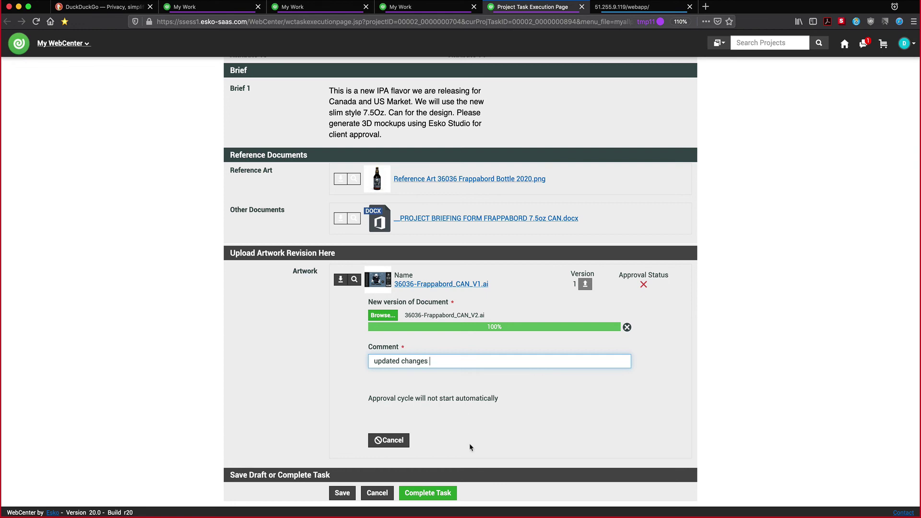
click(427, 494)
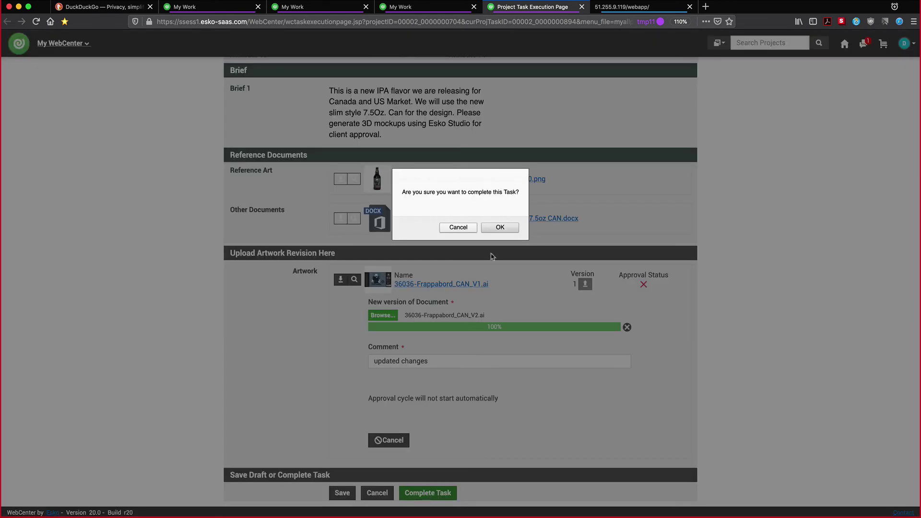
click(495, 229)
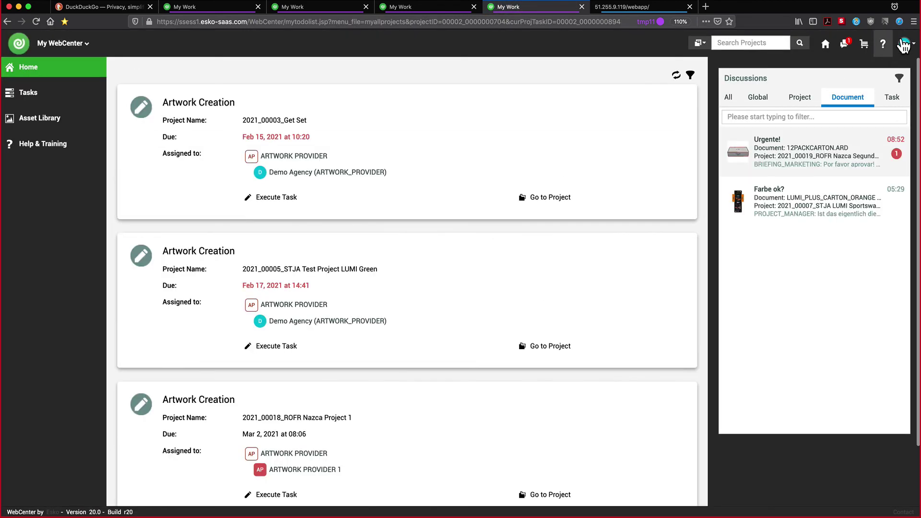
Log out of the artwork provider account and log in as APPROVER1 with the saved credentials
click(904, 44)
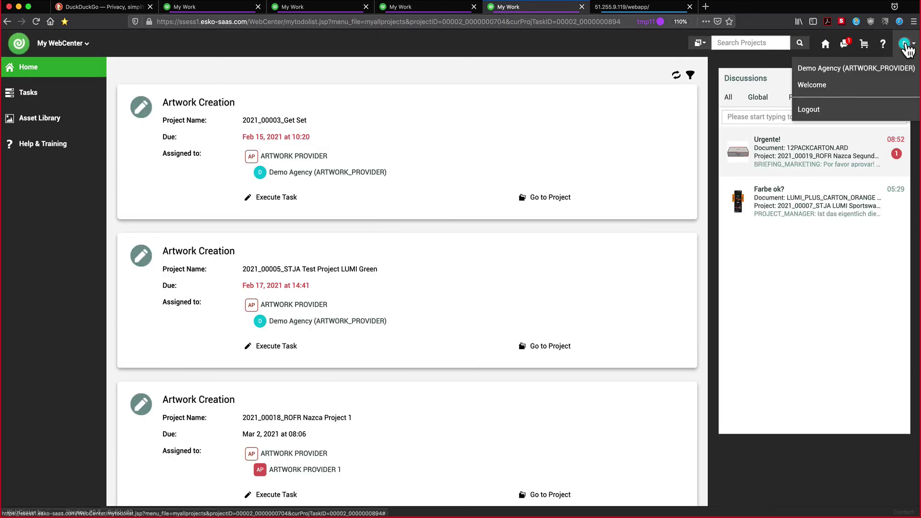
click(857, 110)
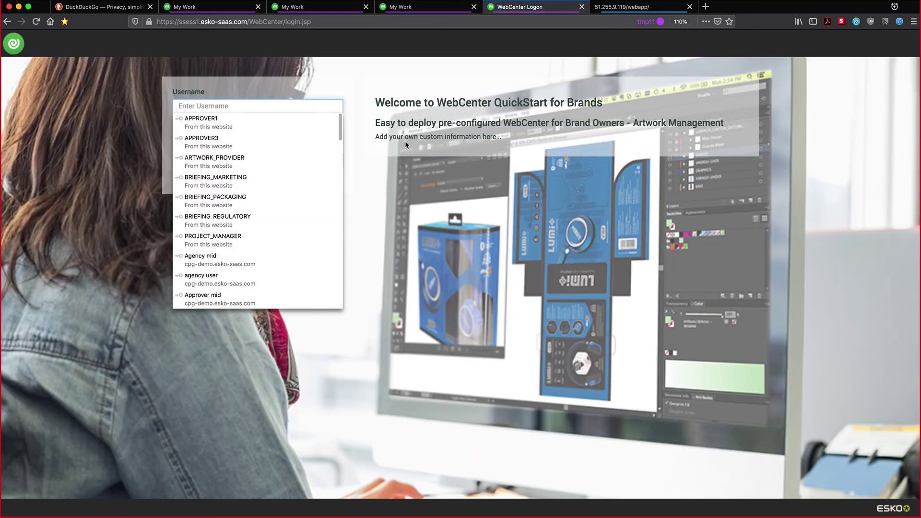
click(237, 127)
click(248, 164)
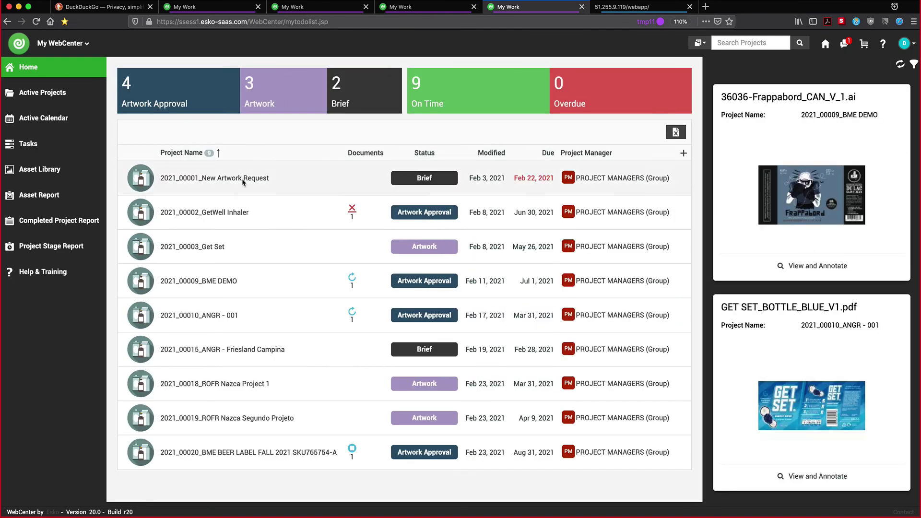
Open project 2021_00020_BME BEER LABEL FALL 2021 SKU765754-A and show version 2 of the Frappabord can artwork in the viewer
click(218, 453)
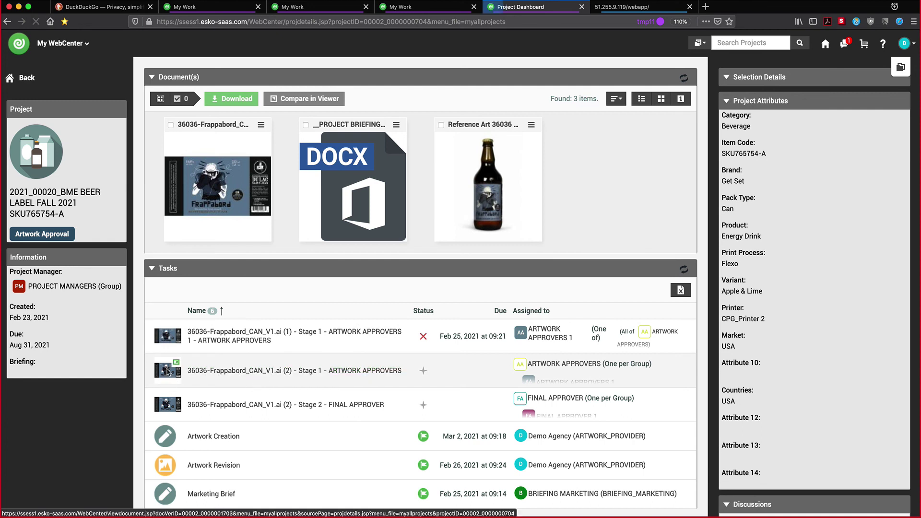
click(566, 221)
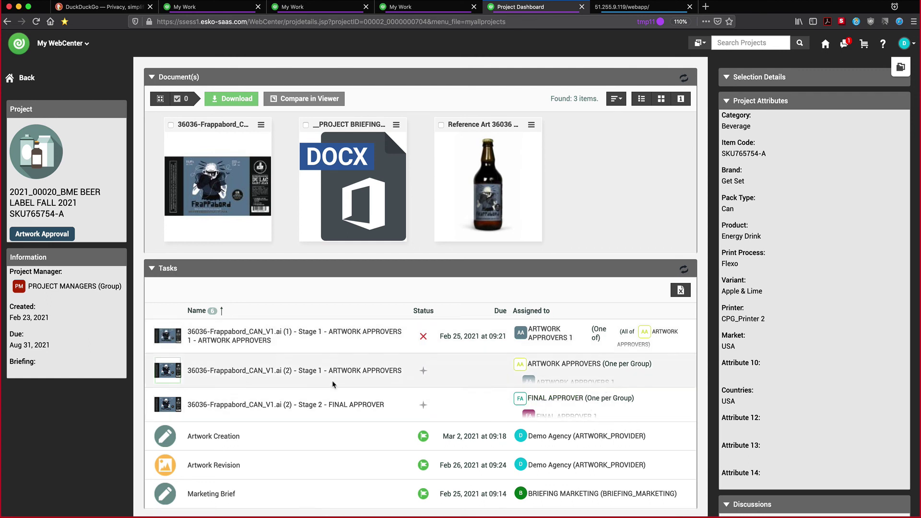
click(246, 206)
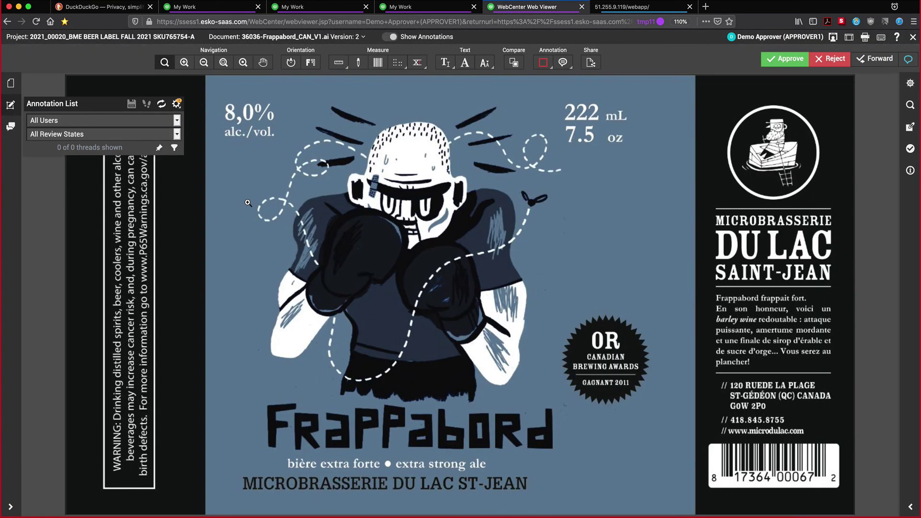
Load version 1 of 36036-Frappabord_CAN_V1.ai, compare it with version 2 in difference mode, and hide the annotation list
click(362, 38)
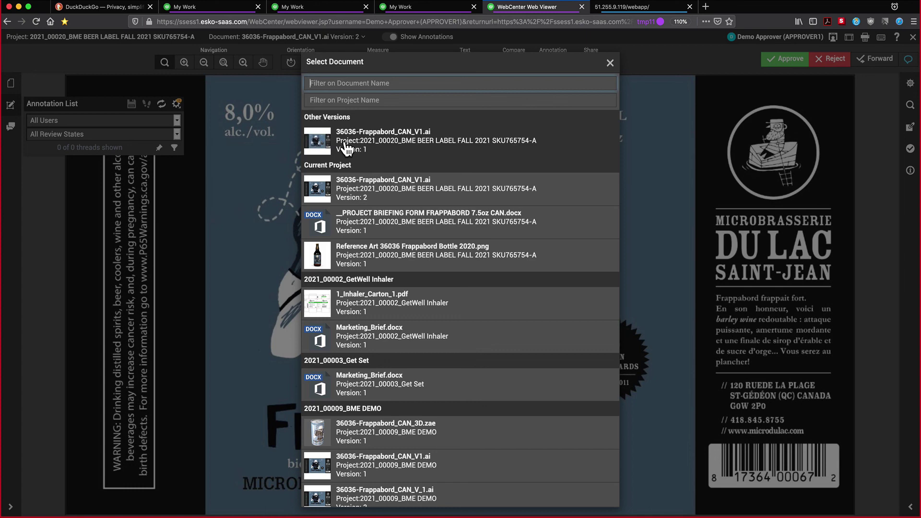
click(347, 148)
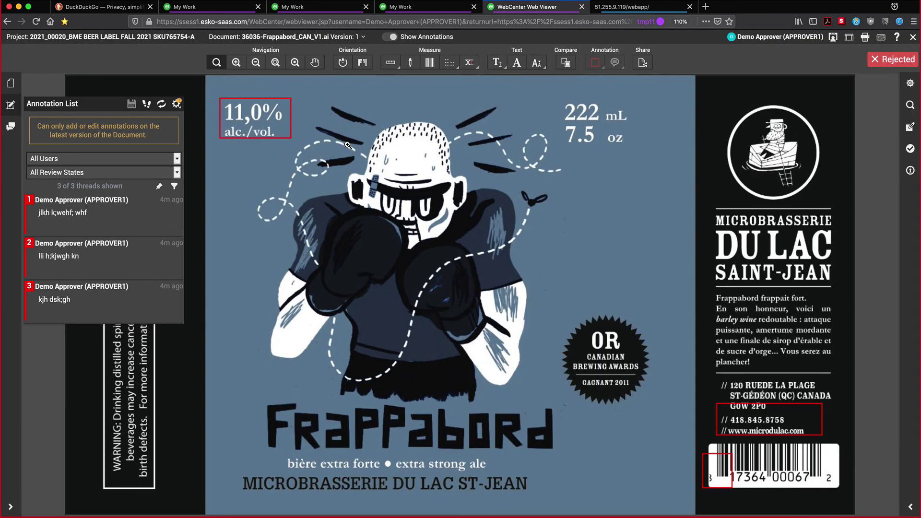
click(566, 63)
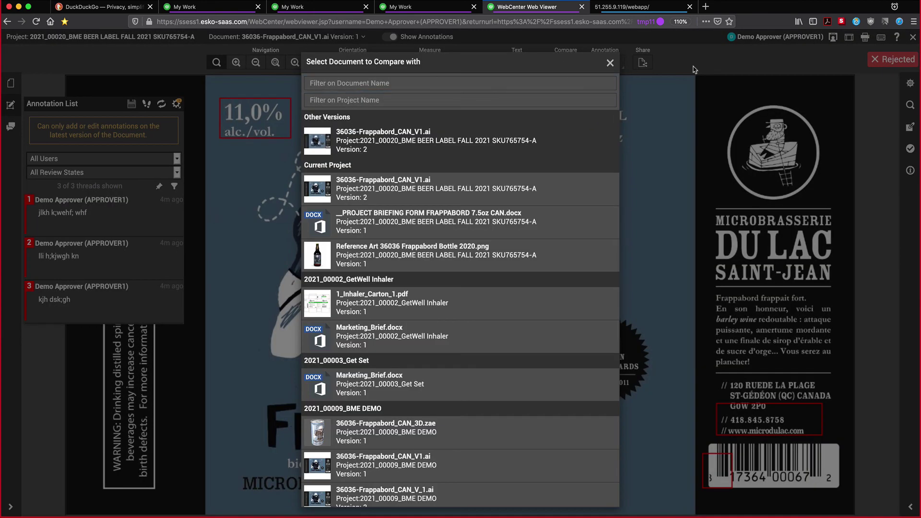
click(409, 152)
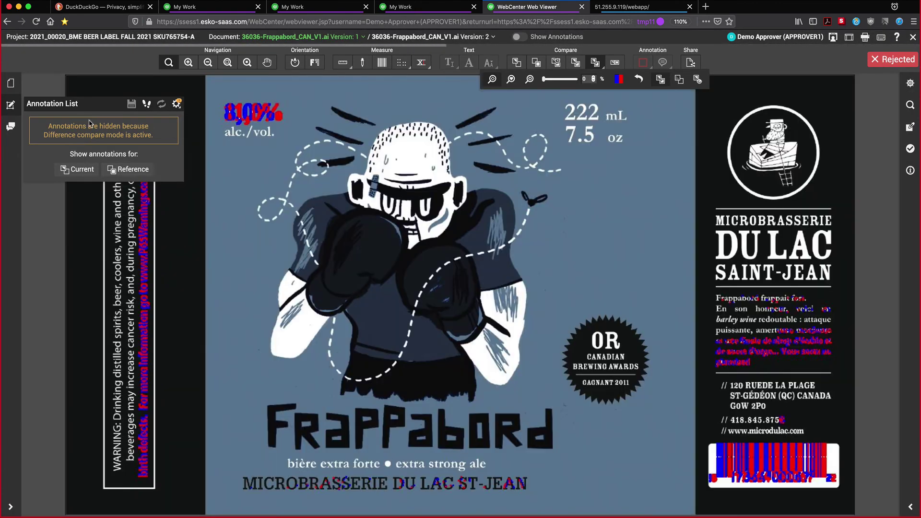
click(11, 106)
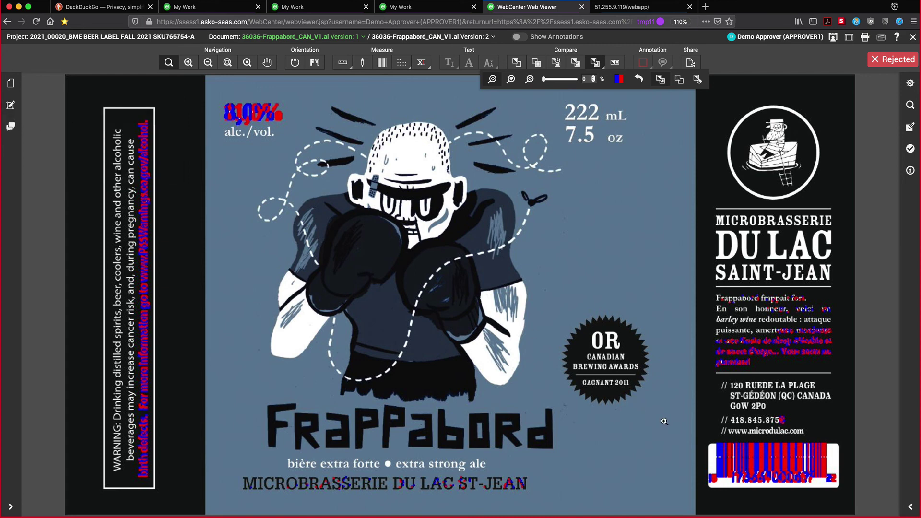
Switch the comparison to blink mode and examine the barcode, contact details, warning text and alcohol percentage up close
click(555, 62)
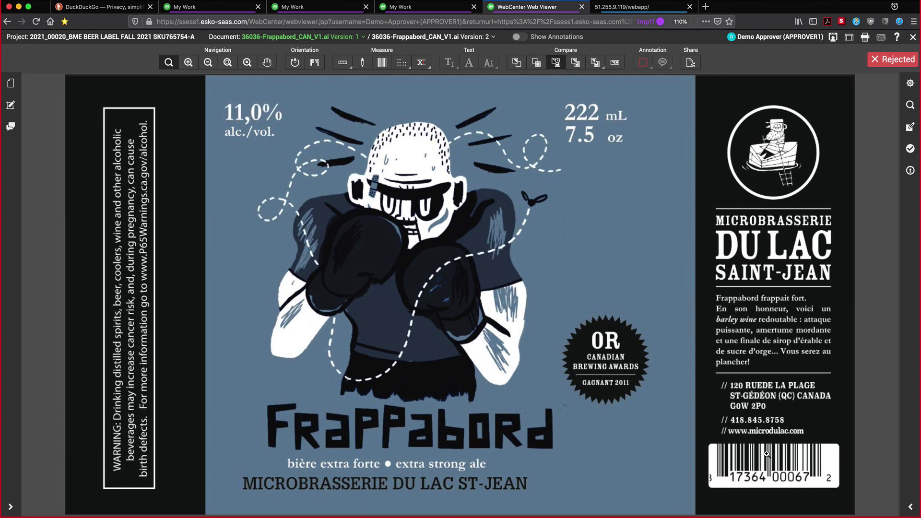
scroll(776, 423, up, 5)
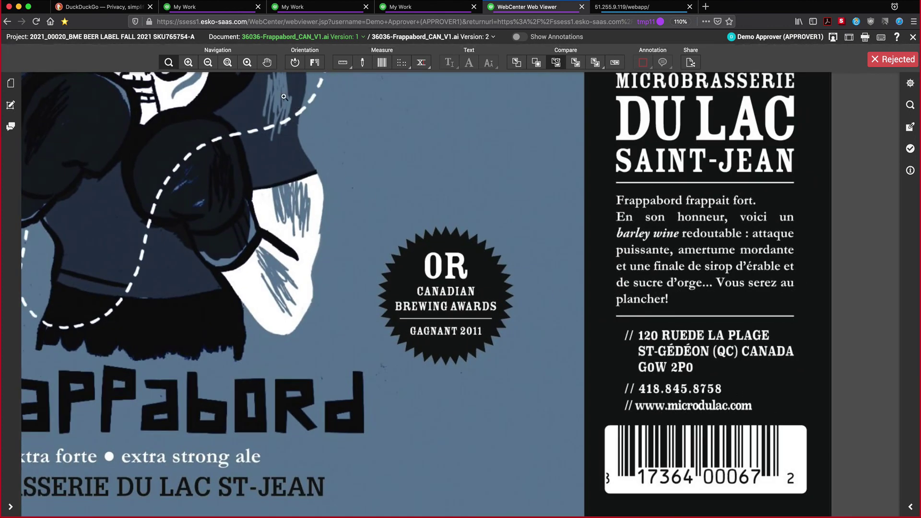
click(266, 63)
drag(149, 250, 459, 334)
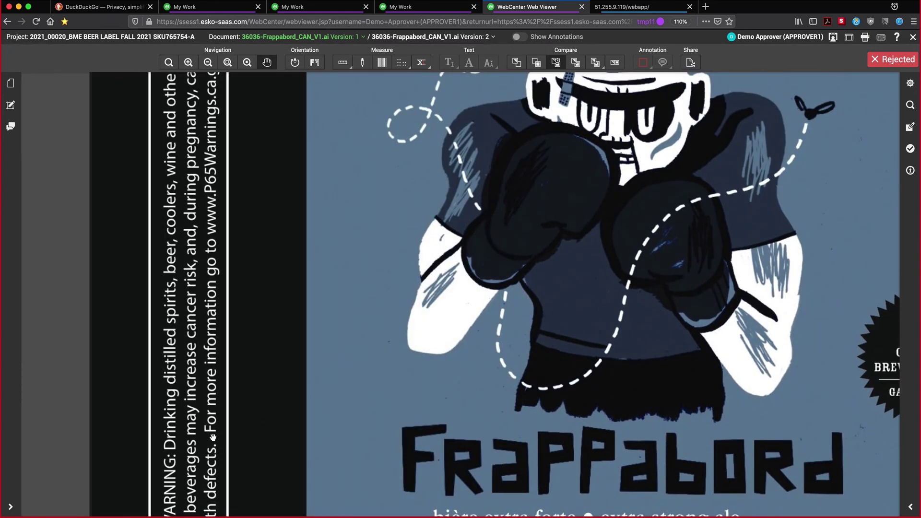
scroll(319, 200, up, 5)
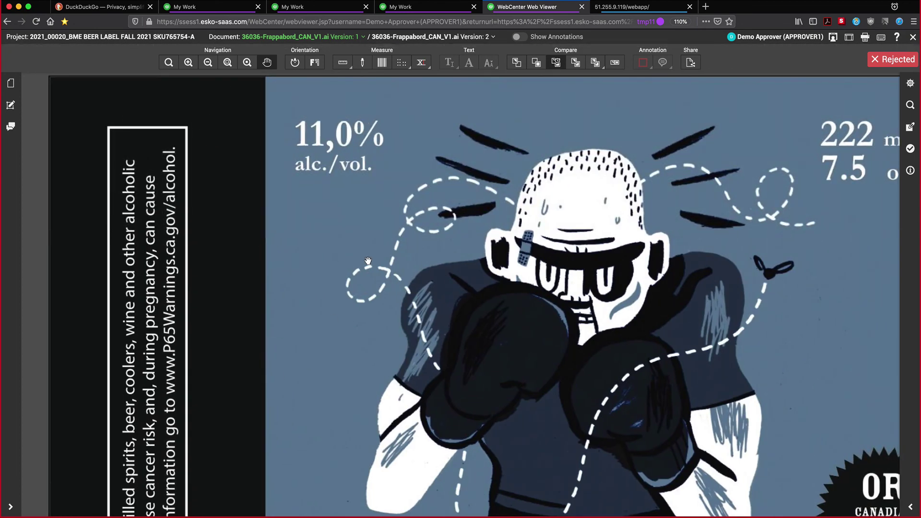
Compare both versions side by side around the alcohol percentage, and return to viewing only the current version
click(616, 64)
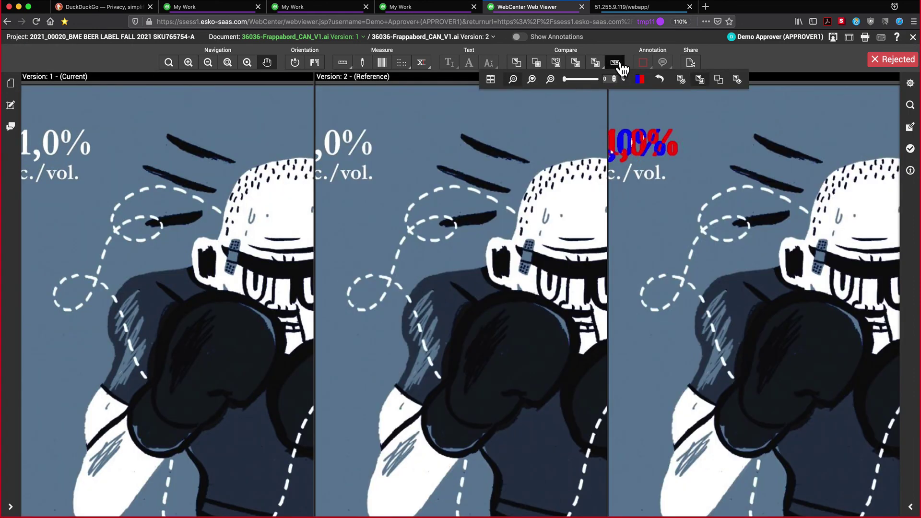
drag(421, 159, 502, 159)
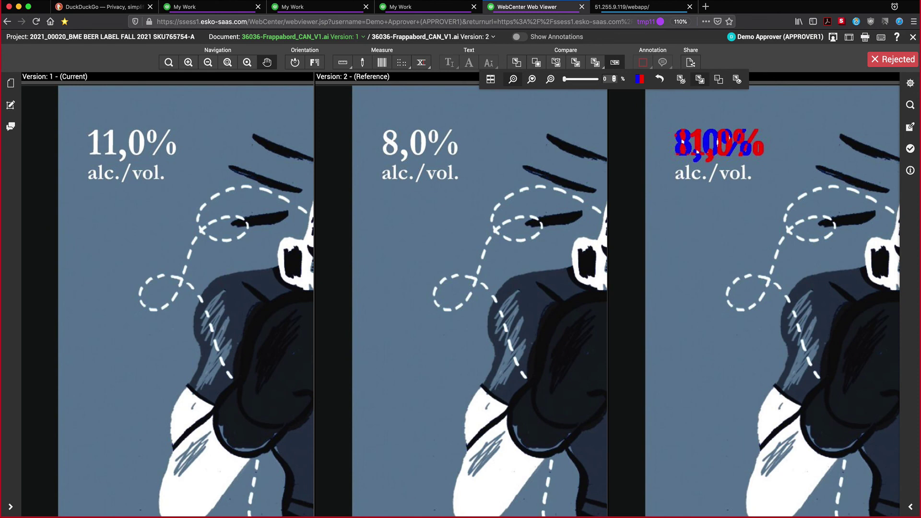
click(414, 38)
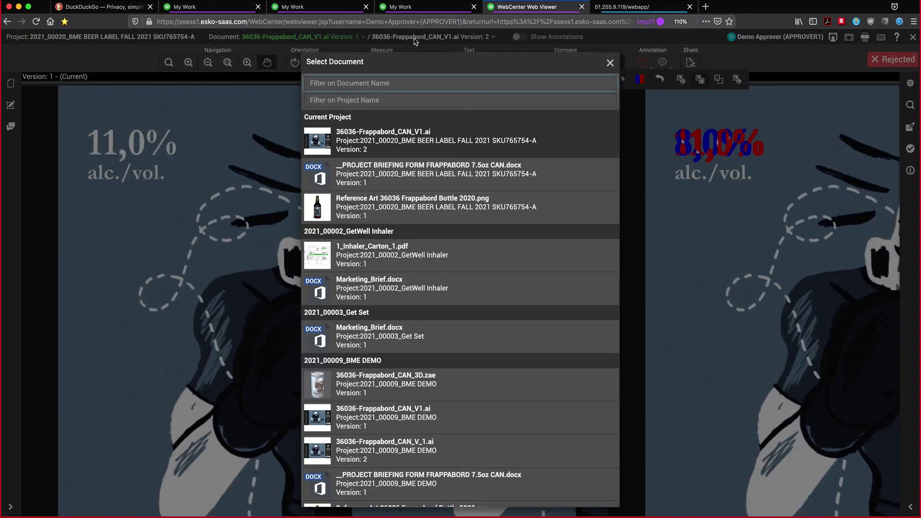
click(610, 64)
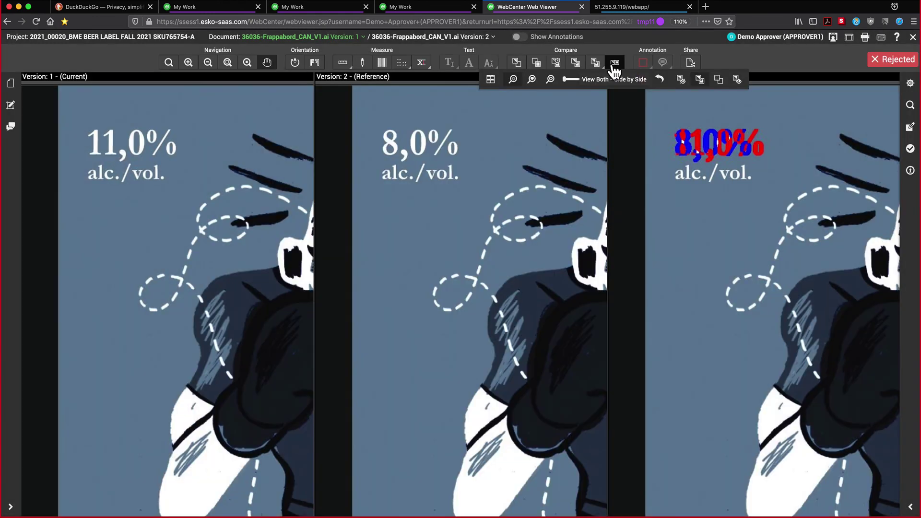
click(516, 63)
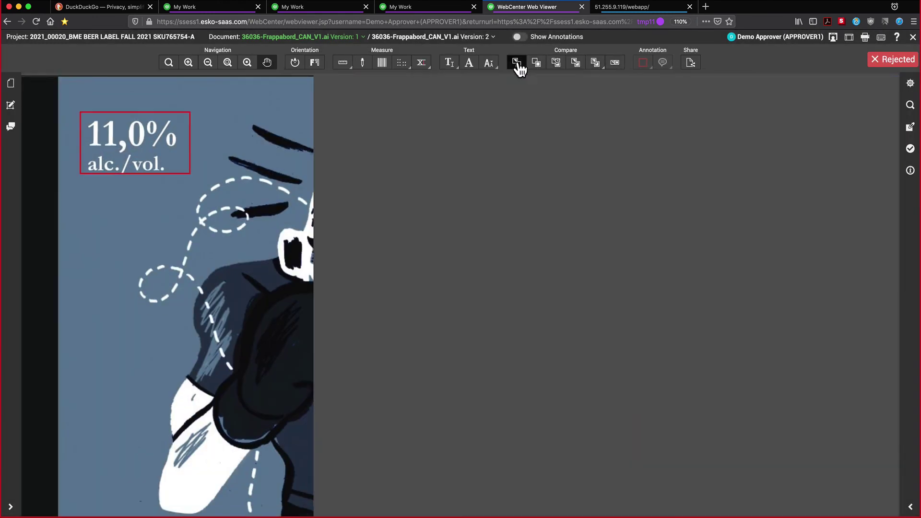
View the reference version of the Frappabord can artwork, return to the current version, and close the viewer
click(537, 67)
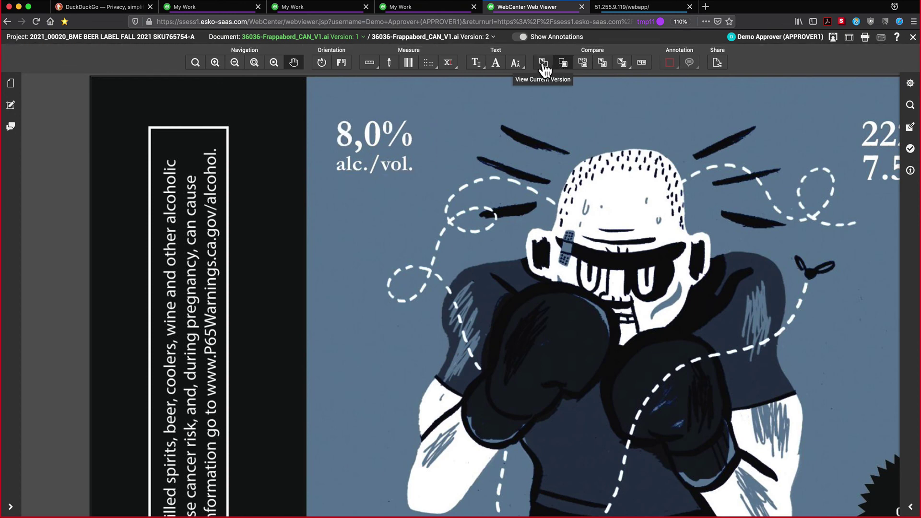
click(542, 67)
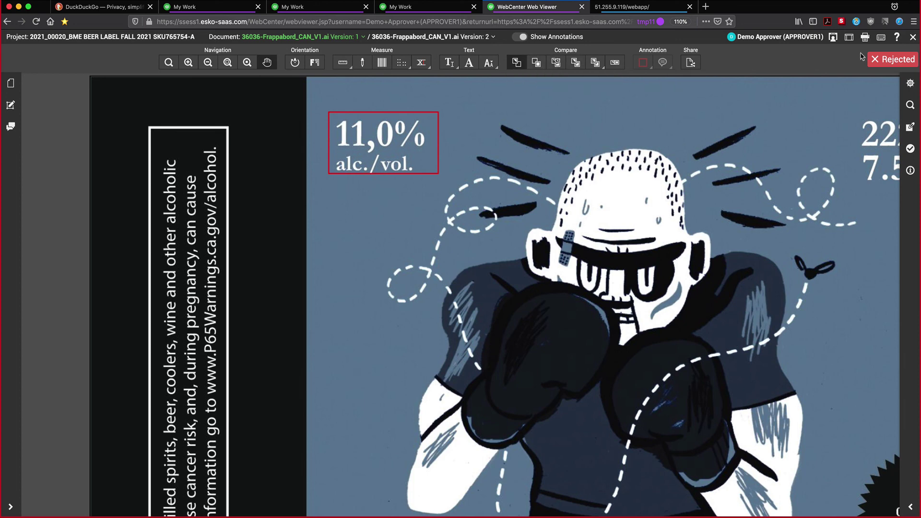
click(912, 38)
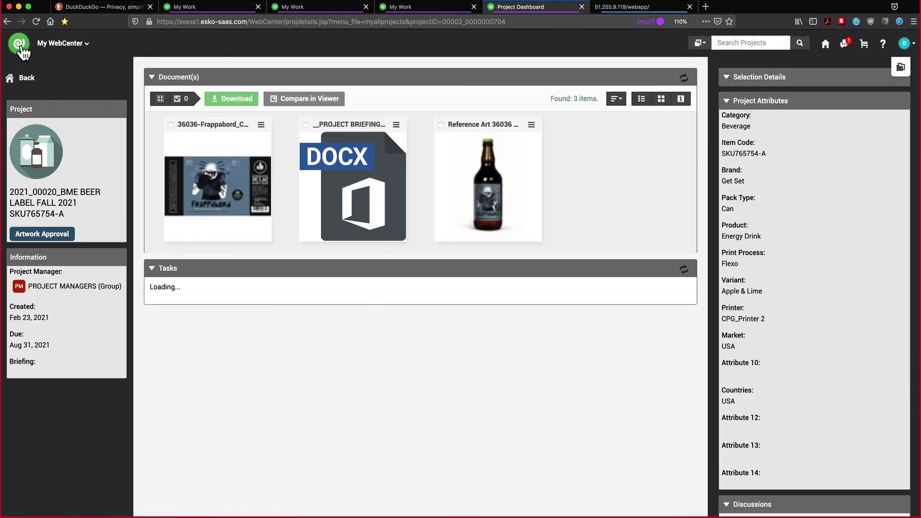
Leave the beer label project for the WebCenter home page and show the asset library
click(23, 52)
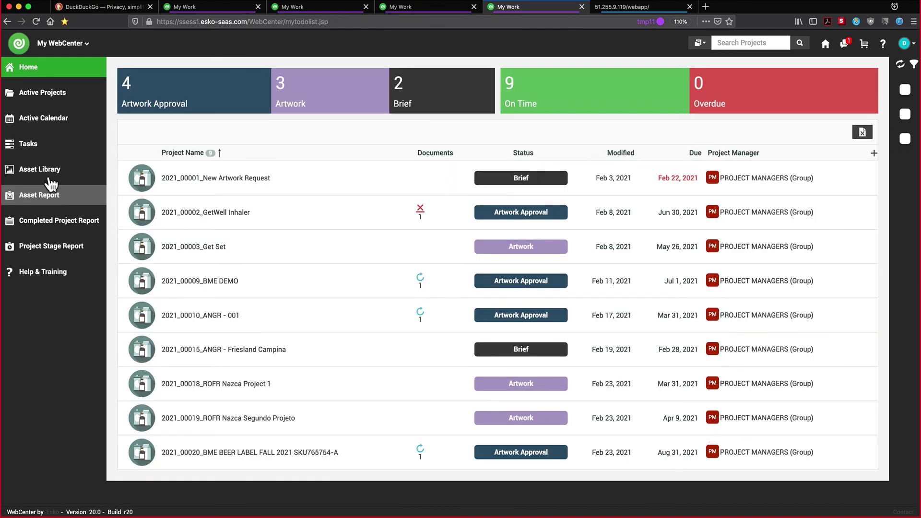
click(50, 171)
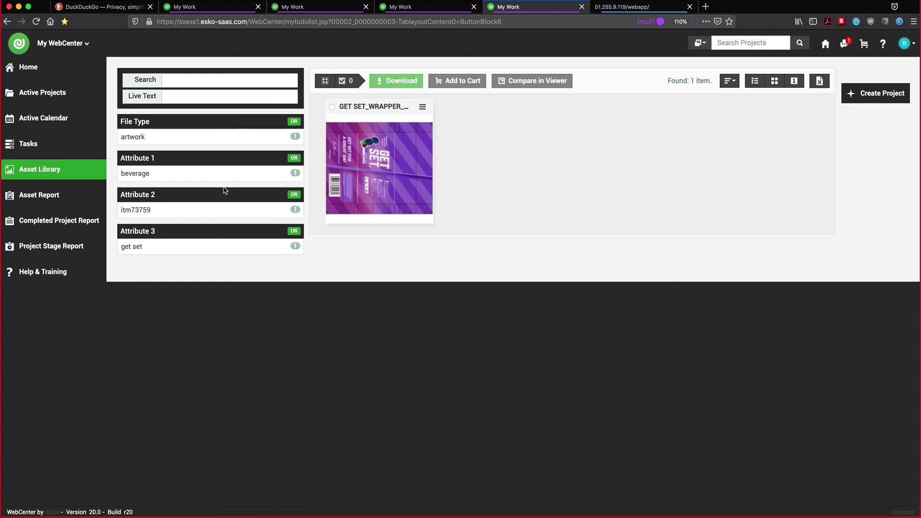
Switch to Keynote and start playing the WebCenter QS4B 2021 presentation
key(super+Tab)
key(super+Tab)
key(super+Tab)
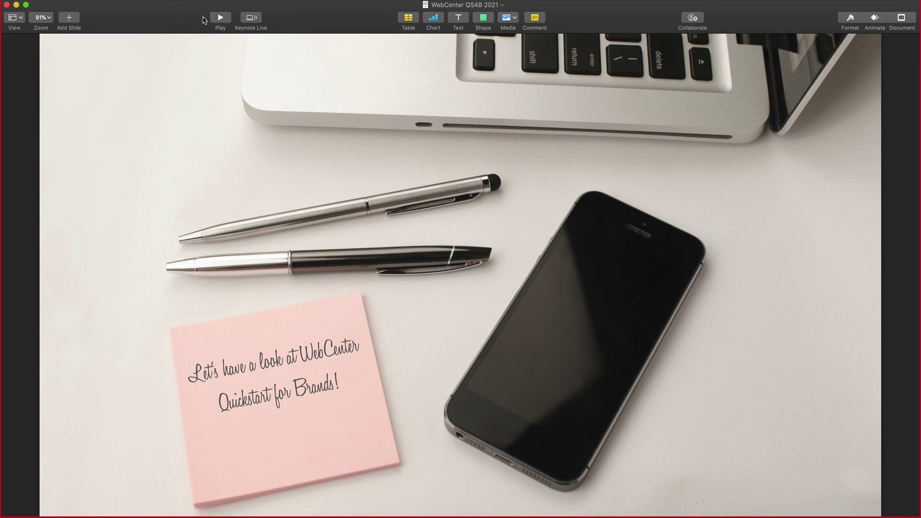
click(218, 18)
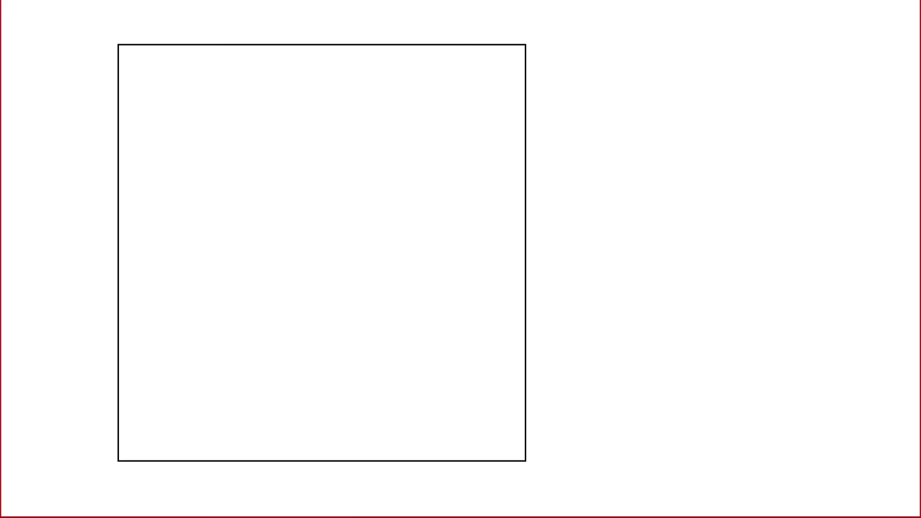